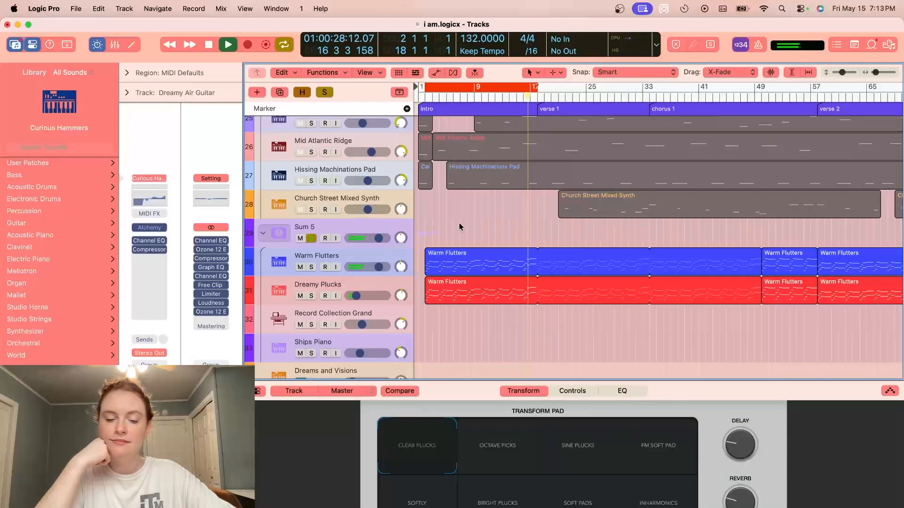
- Stop playback, unsolo the Sum 5 stack and solo the Warm Flutters track on its own
key("space")
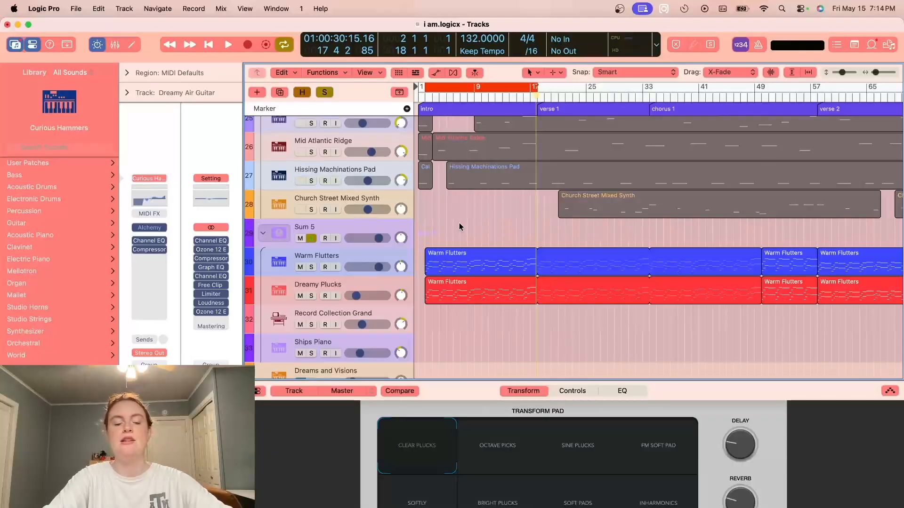
left_click(333, 259)
left_click(311, 239)
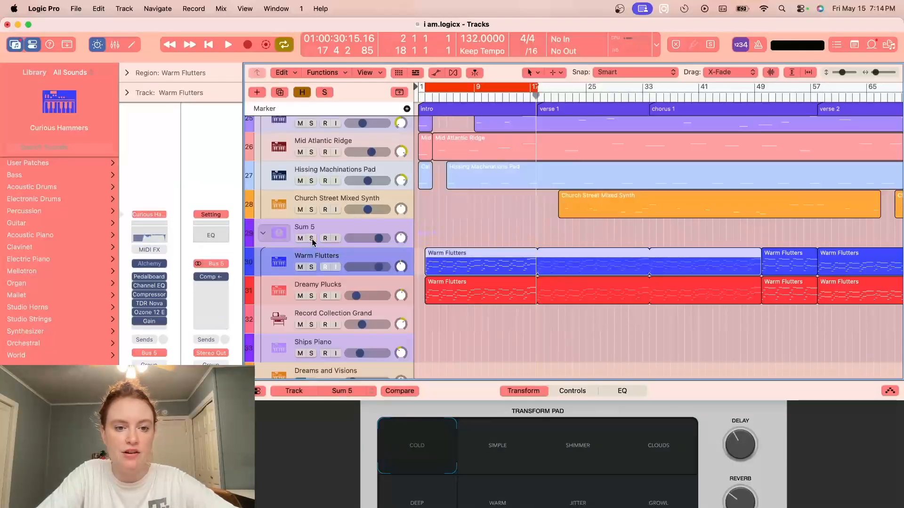
left_click(311, 267)
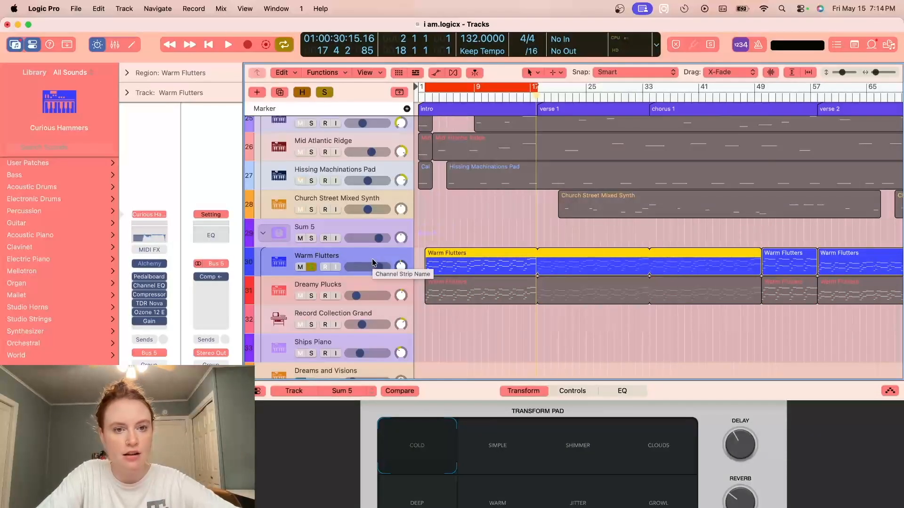
- Open the Alchemy instrument on the Warm Flutters track, shrink its window to 68% and reposition it over the arrangement
left_click(149, 263)
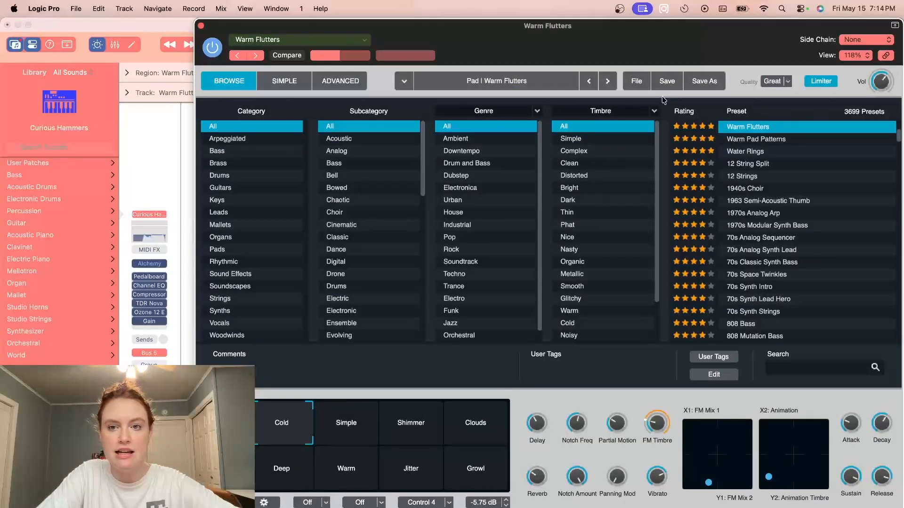
left_click_drag(864, 27, 796, 27)
left_click_drag(835, 496, 532, 292)
left_click_drag(416, 39, 575, 150)
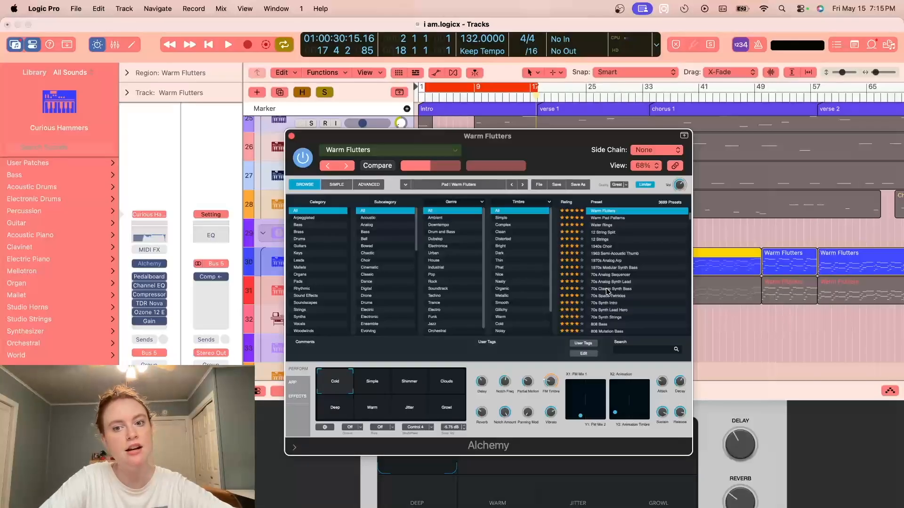
- Try the Water Rings preset in Alchemy, return to Warm Flutters and browse the preset list
left_click(594, 225)
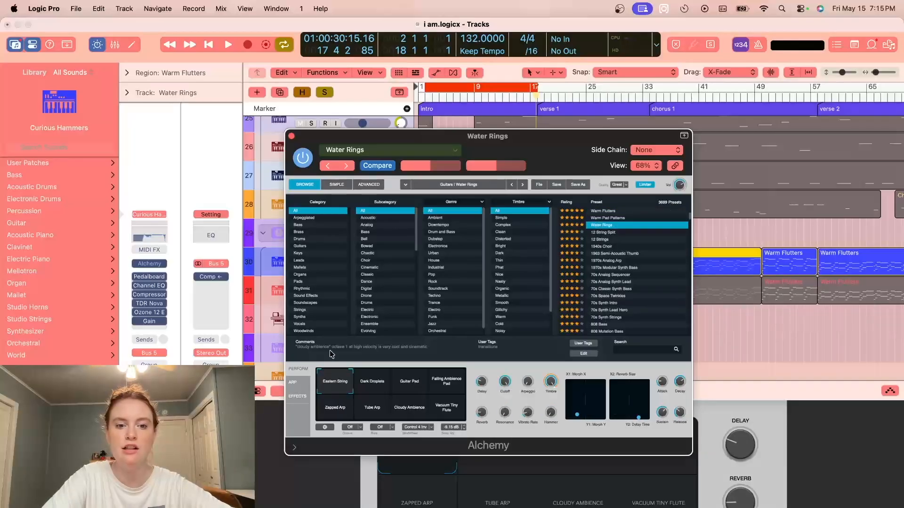
scroll(610, 259, "down", 20)
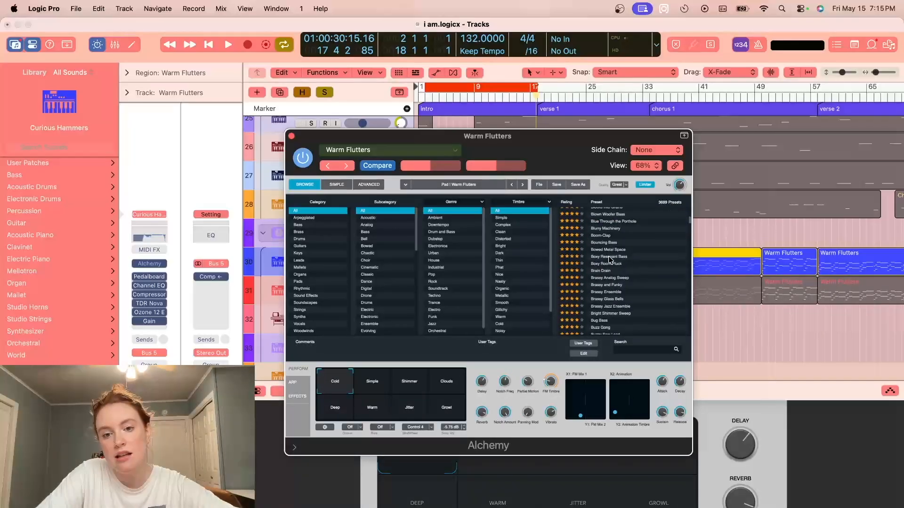
scroll(610, 260, "up", 15)
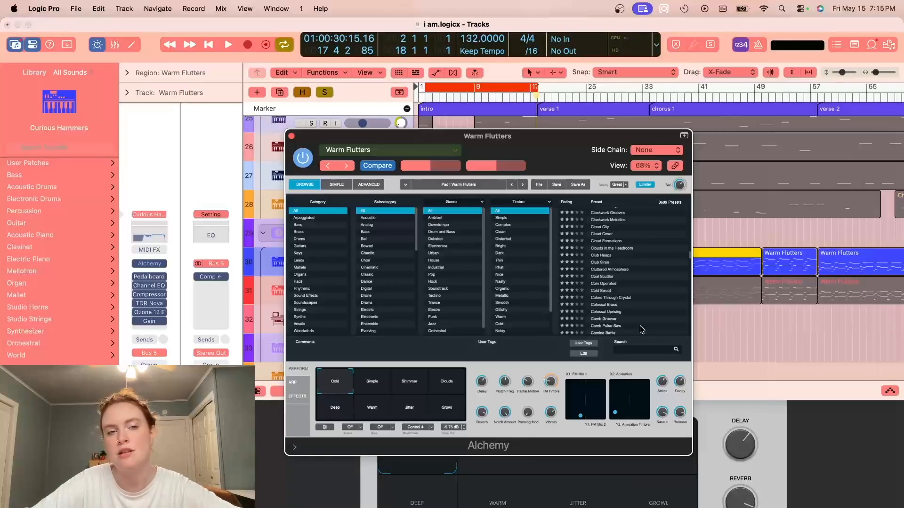
scroll(641, 329, "down", 10)
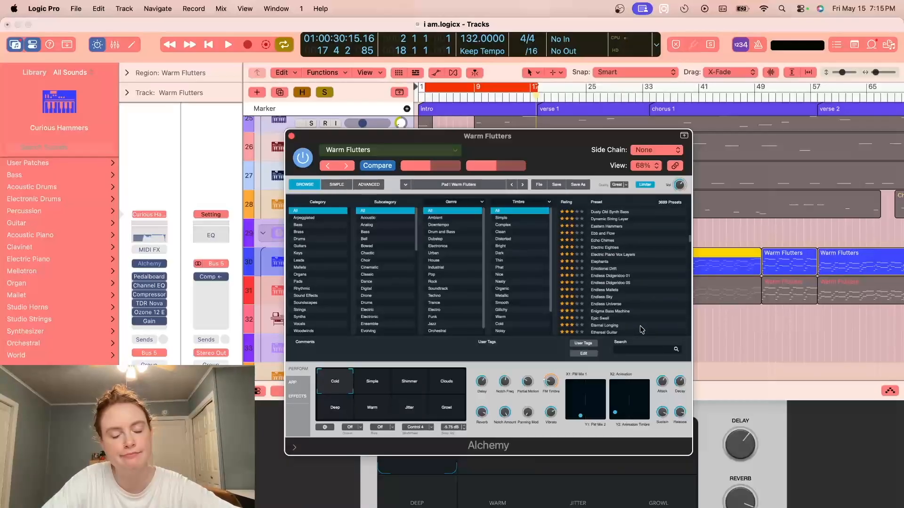
scroll(633, 292, "up", 15)
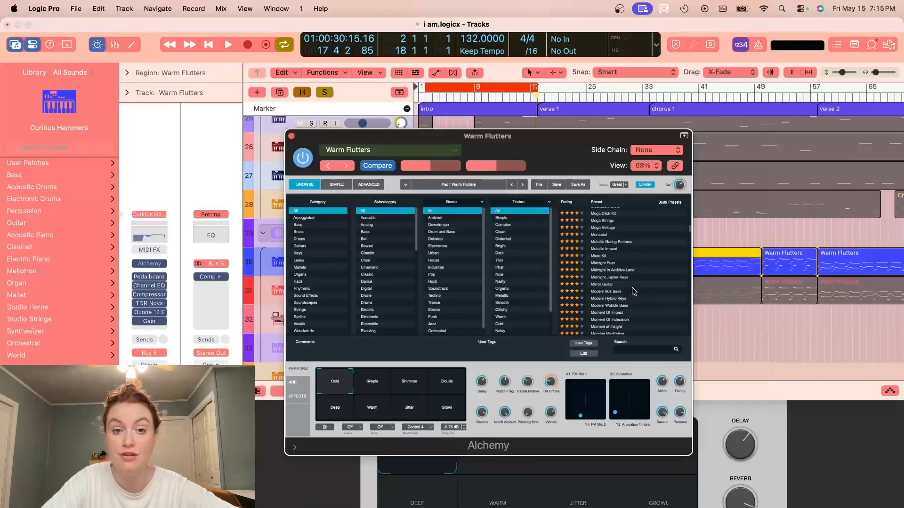
scroll(633, 292, "up", 5)
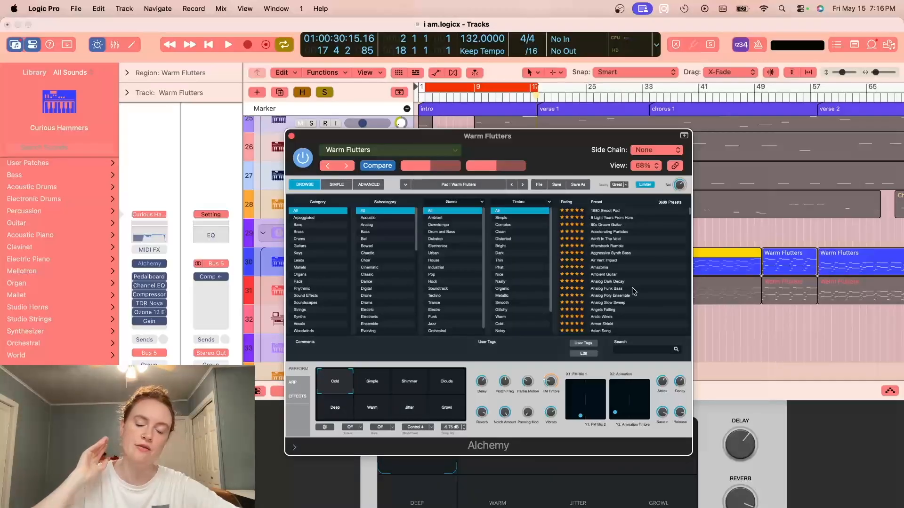
scroll(633, 291, "down", 20)
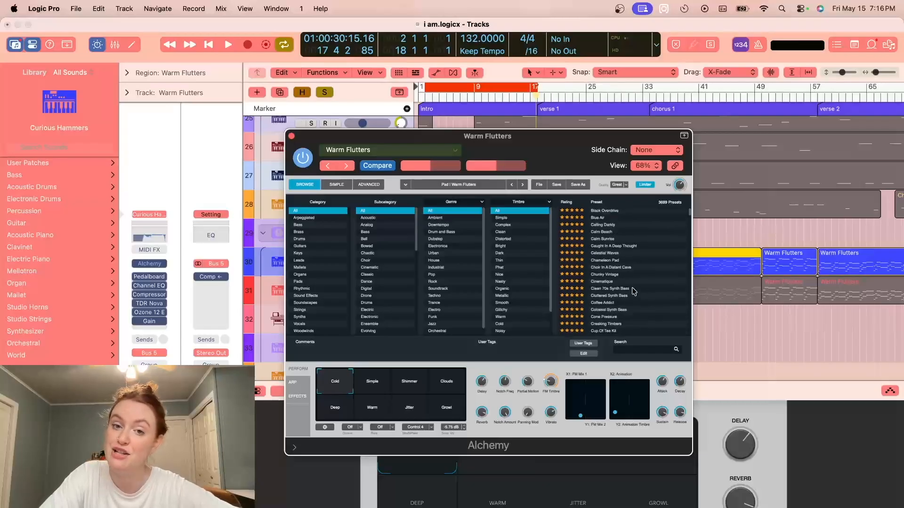
scroll(633, 291, "down", 10)
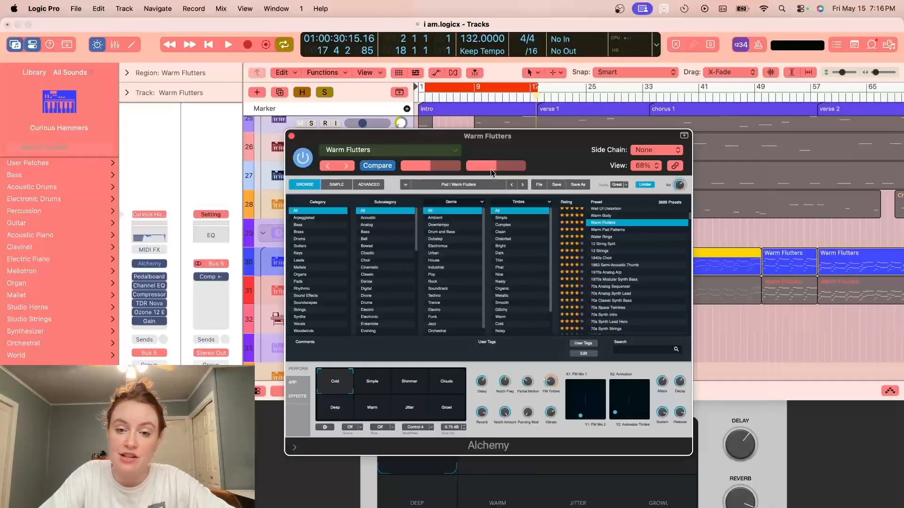
- Audition the soloed Warm Flutters sound with its Alchemy window moved slightly aside, stop playback and close Alchemy
key("space")
mouse_move(532, 162)
left_mouse_down()
mouse_move(480, 226)
mouse_move(522, 161)
left_mouse_up()
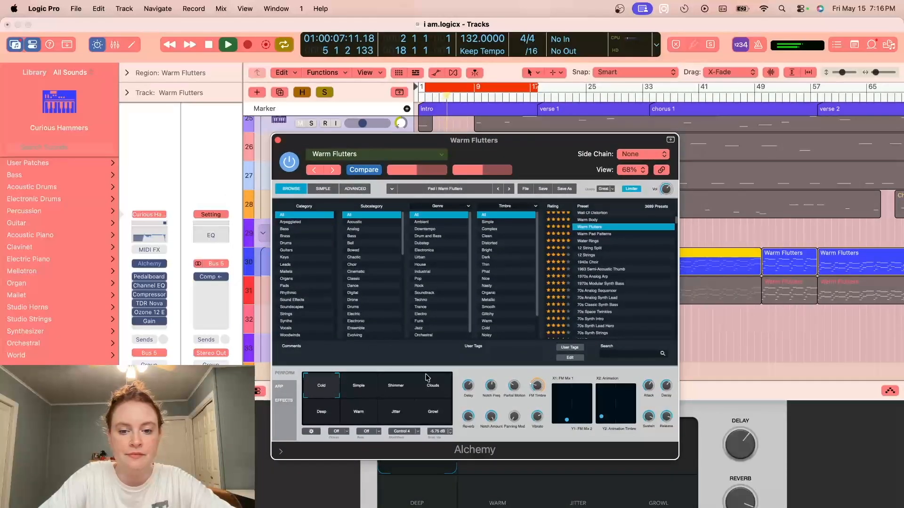
key("space")
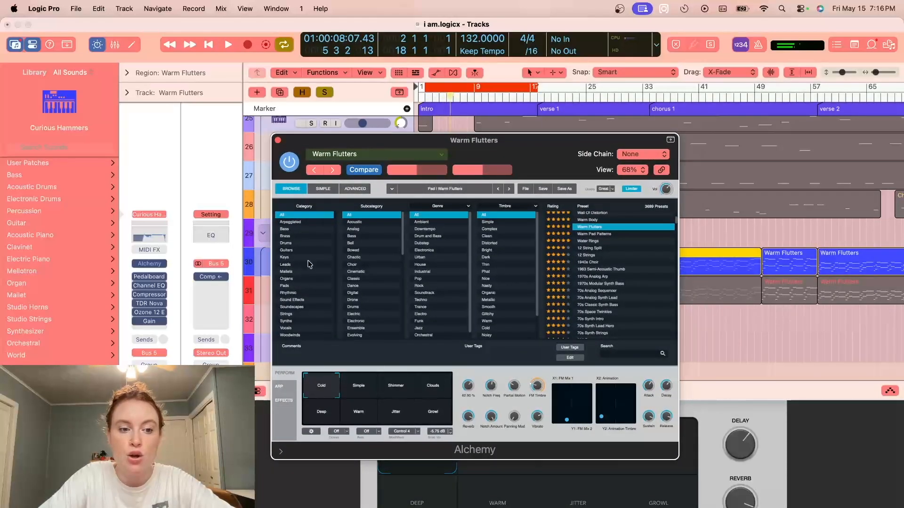
left_click(277, 141)
- Examine the Channel EQ and TDR Nova settings on Warm Flutters, playing the track to watch Nova's dynamic response
left_click(149, 285)
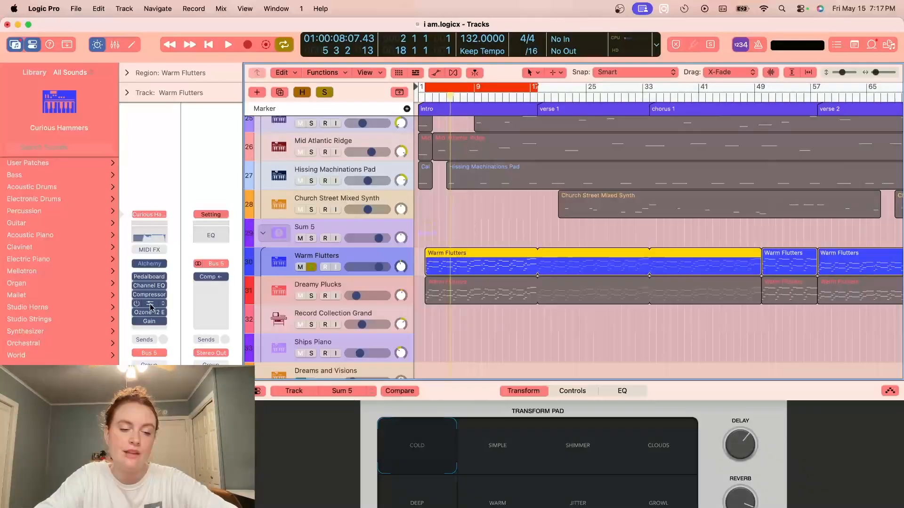
left_click(149, 304)
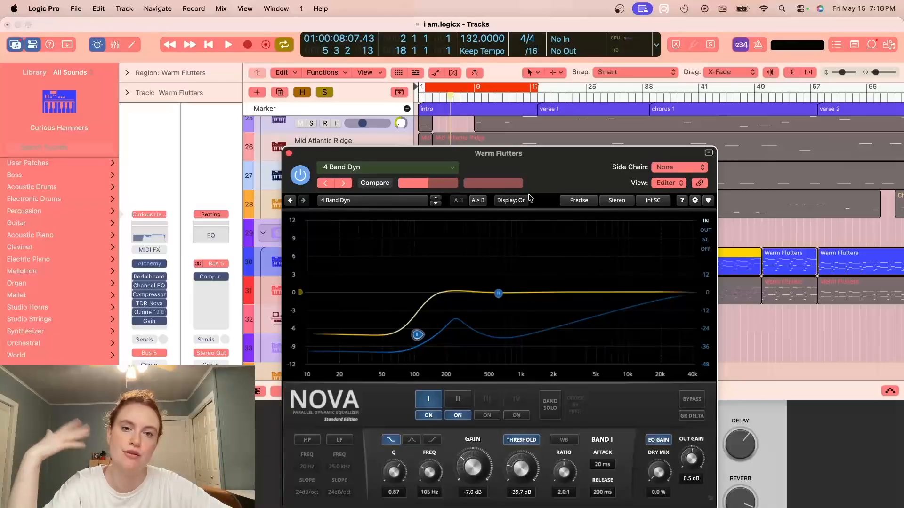
key("space")
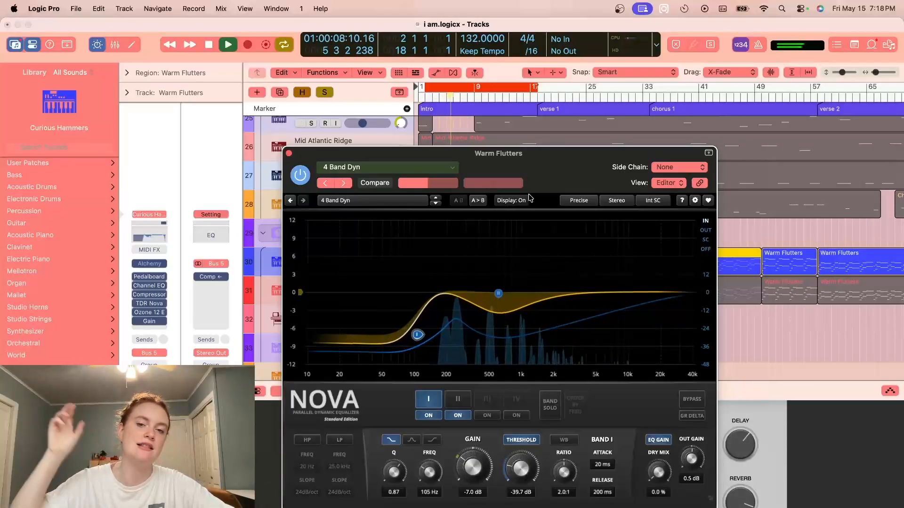
key("space")
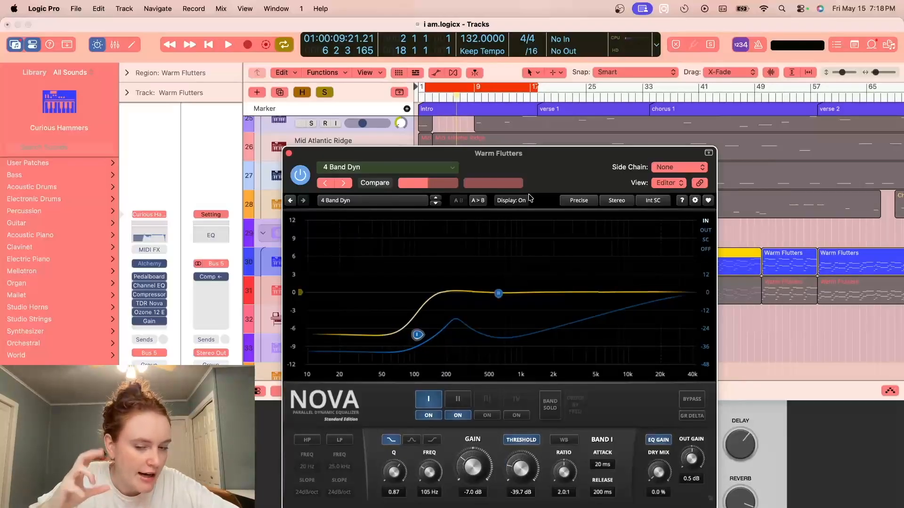
left_click(289, 154)
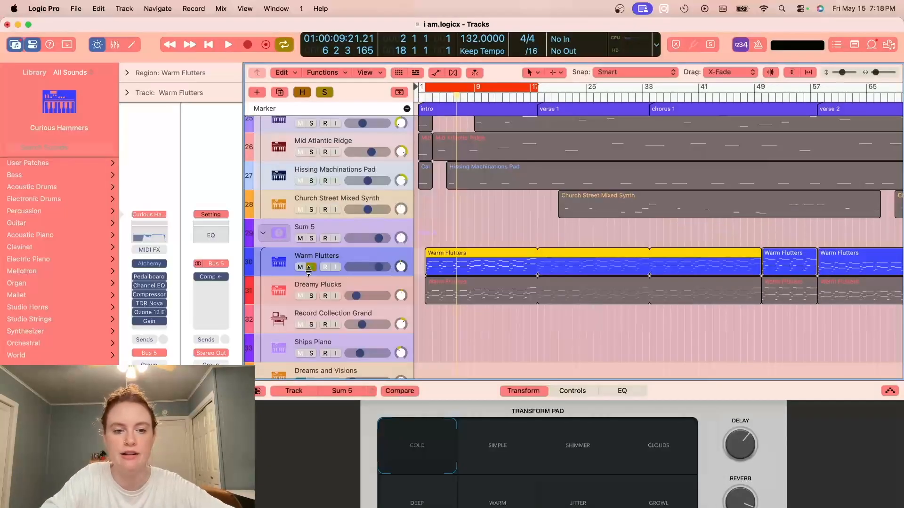
- Solo the Dreamy Plucks track instead of Warm Flutters and audition it with the system volume raised
left_click(309, 267)
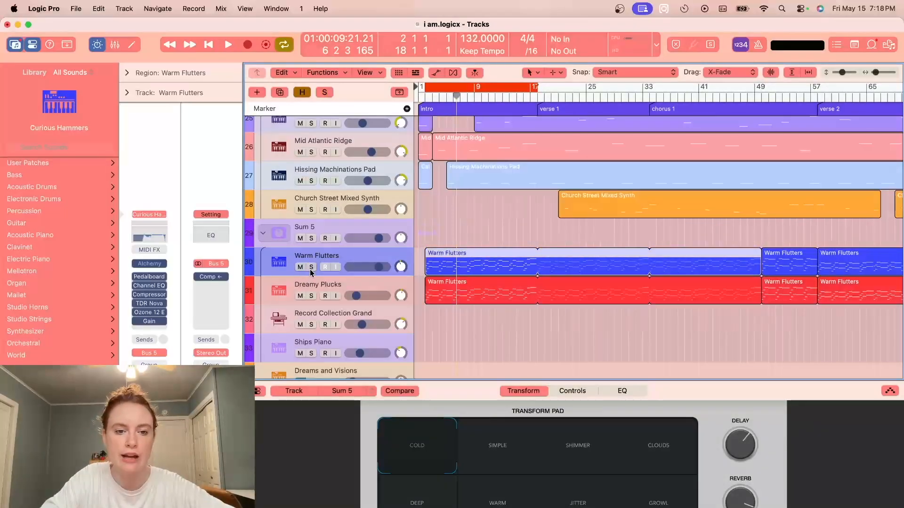
left_click(315, 288)
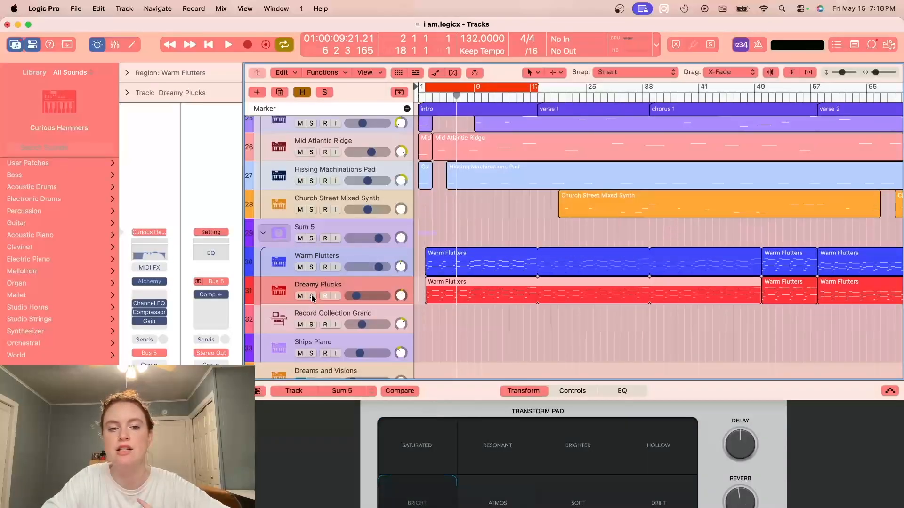
left_click(311, 296)
key("space")
key("XF86AudioRaiseVolume")
key("XF86AudioRaiseVolume")
key("XF86AudioRaiseVolume")
key("XF86AudioRaiseVolume")
key("XF86AudioRaiseVolume")
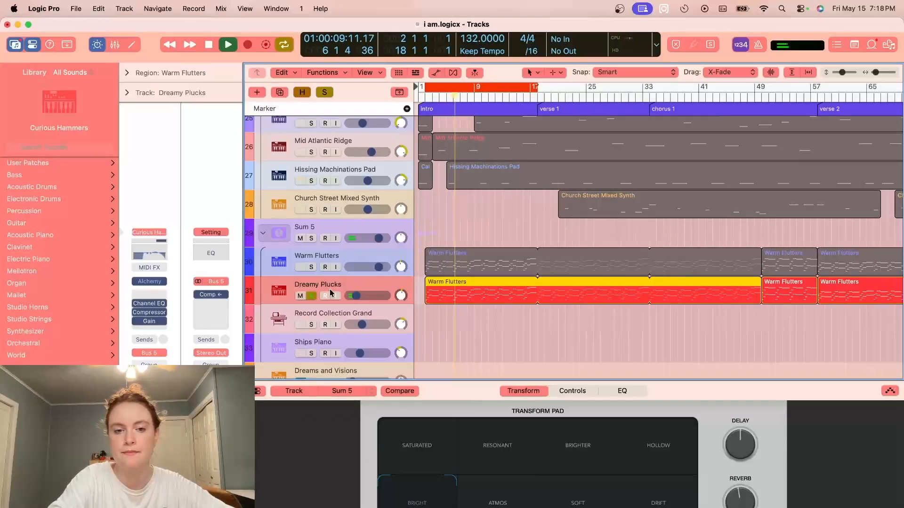
key("space")
key("XF86AudioRaiseVolume")
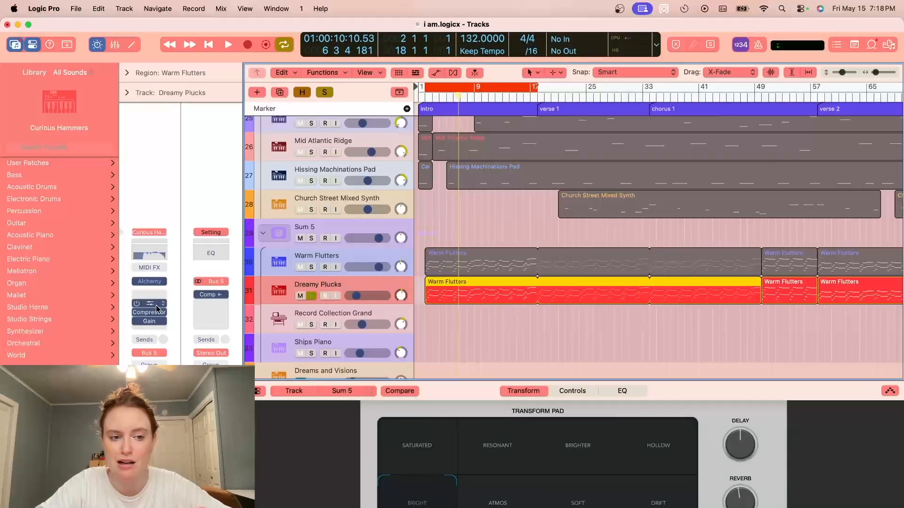
- Inspect the Alchemy instrument and the Compressor settings on the Dreamy Plucks track, closing each plug-in window
left_click(150, 282)
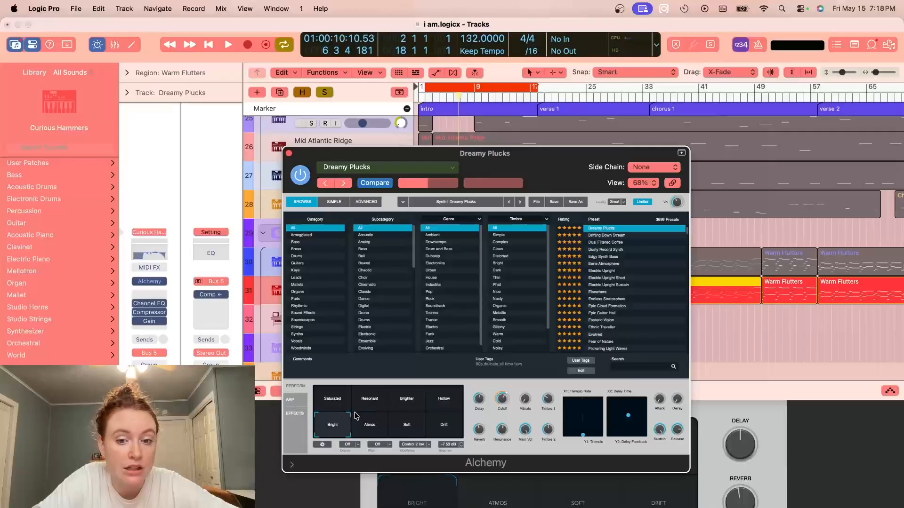
key("super+w")
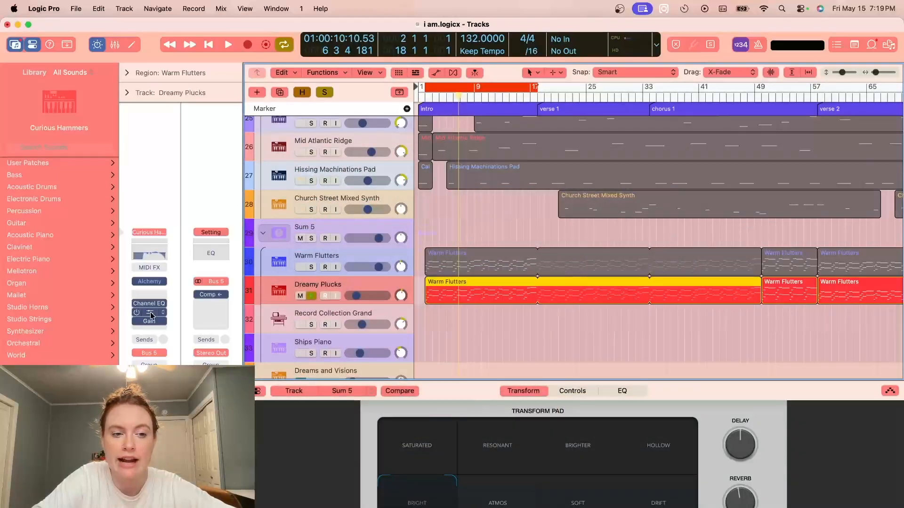
left_click(151, 312)
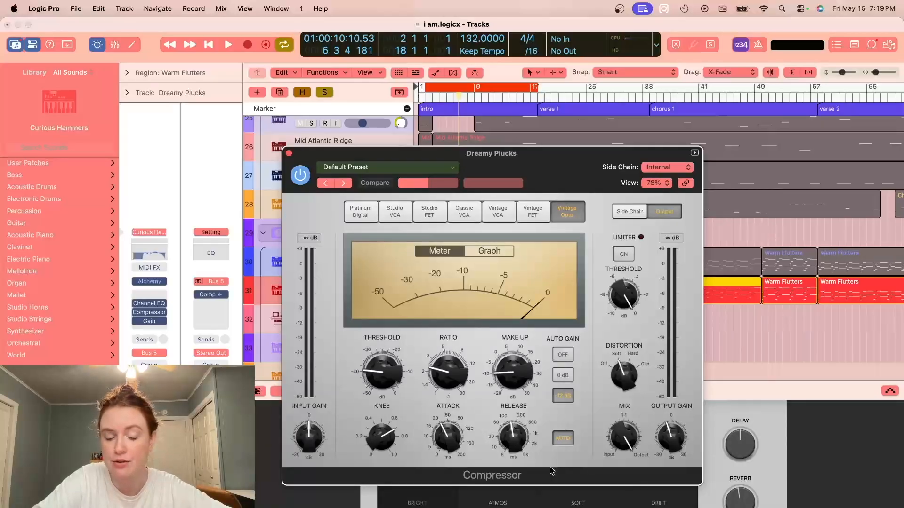
left_click(289, 153)
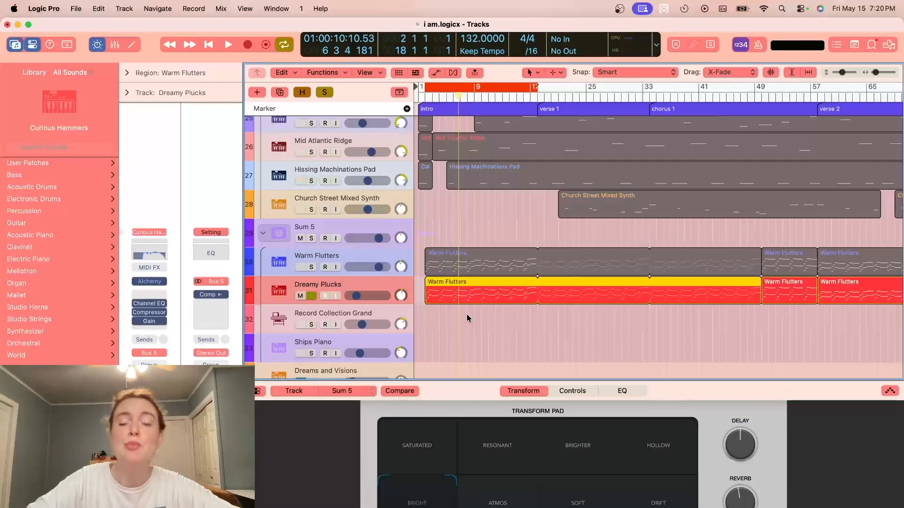
- Unsolo Dreamy Plucks, solo the Sum 8 stack and audition it with the system volume raised
left_click(311, 296)
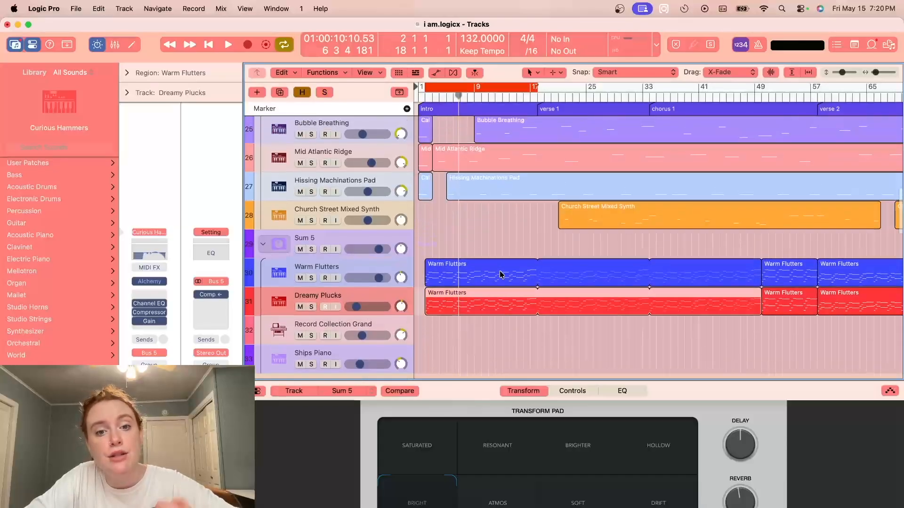
scroll(500, 274, "down", 5)
scroll(500, 274, "down", 1)
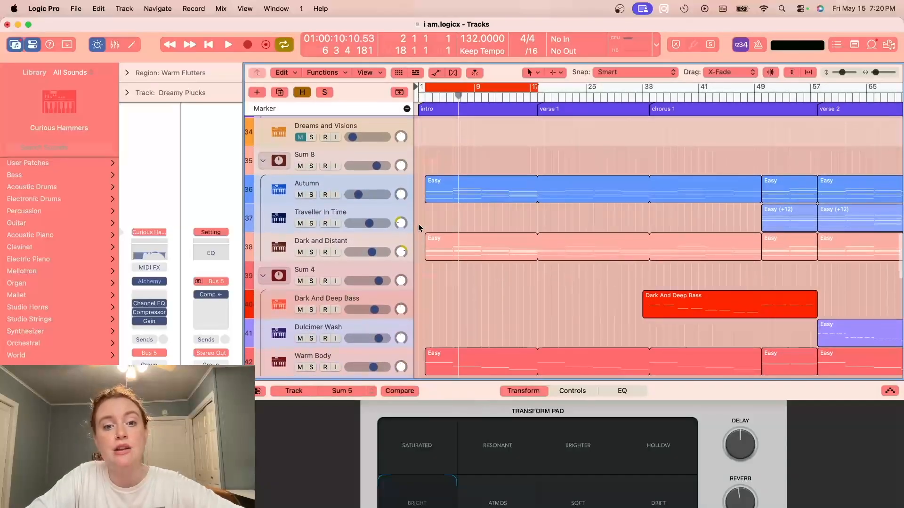
left_click(312, 167)
left_click(345, 153)
key("space")
key("XF86AudioRaiseVolume")
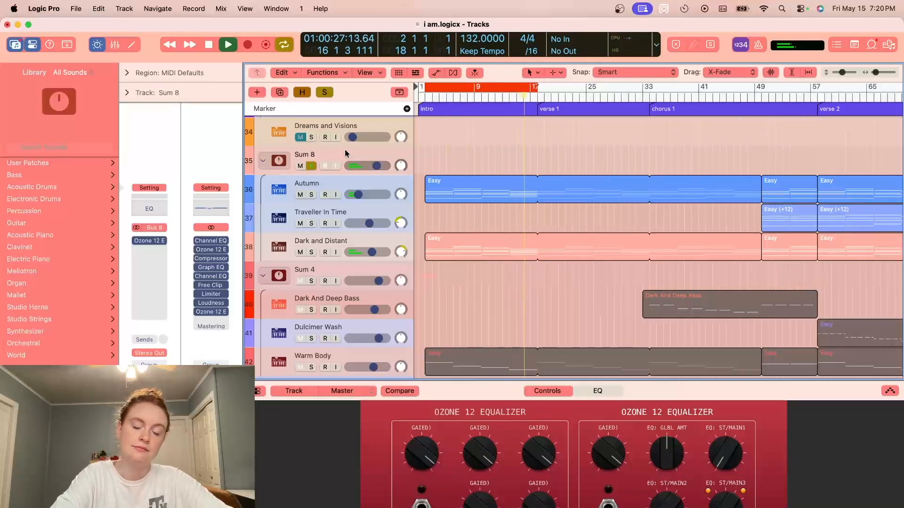
key("space")
- Open the Autumn track's first Easy region in the Piano Roll and select its chords in turn through bar 14
double_click(511, 189)
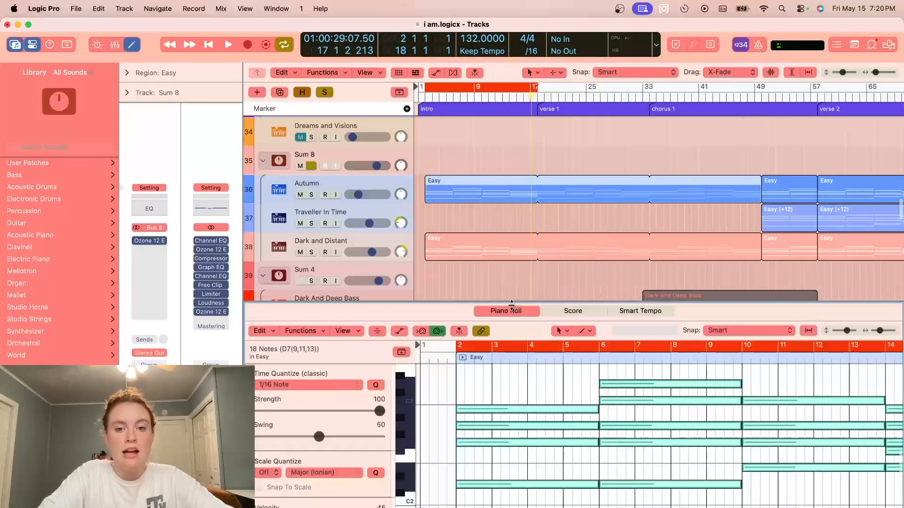
left_click(519, 388)
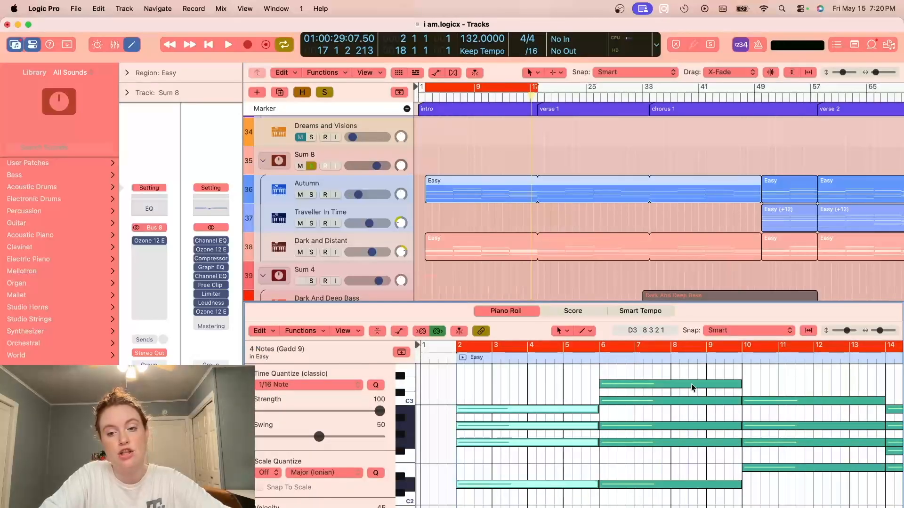
scroll(694, 385, "right", 4)
left_click_drag(697, 386, 698, 497)
scroll(698, 498, "right", 3)
left_click_drag(702, 388, 715, 498)
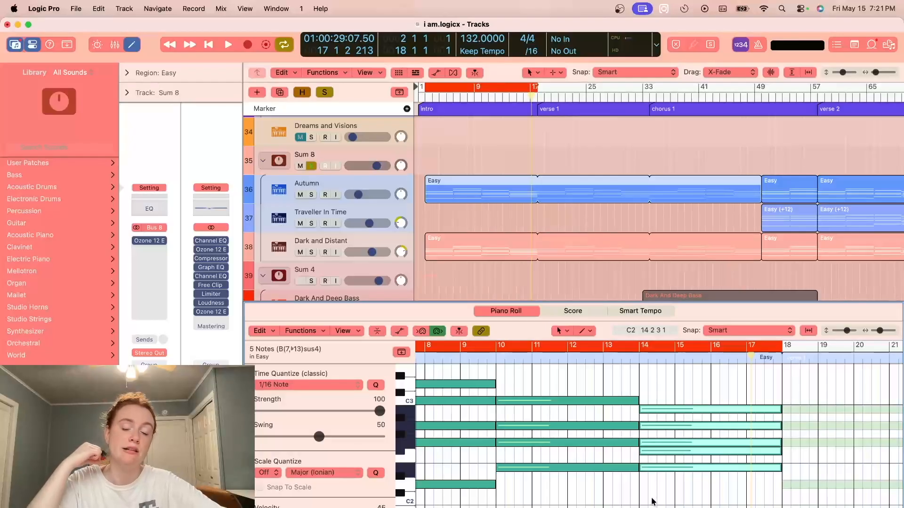
- Play the chord starting at bar 14, stop playback and return to the region's first chord in the Piano Roll
left_click(640, 359)
key("space")
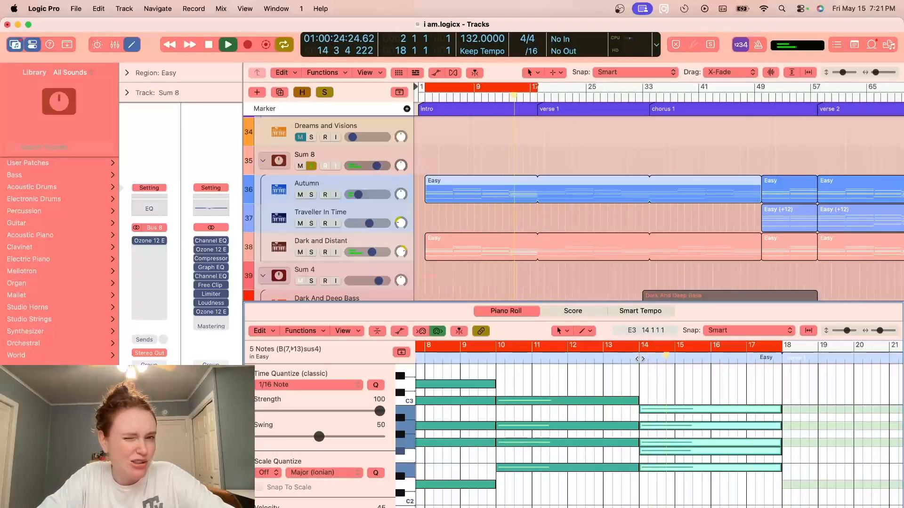
key("space")
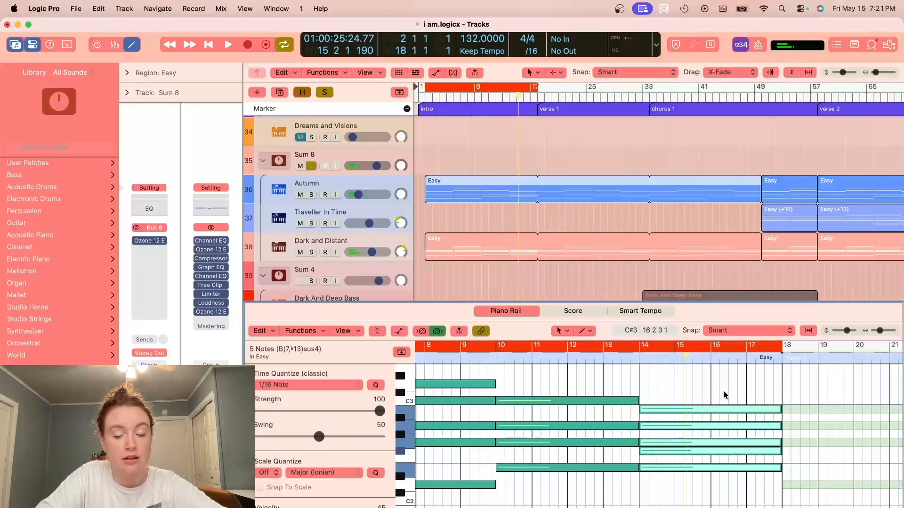
scroll(611, 437, "left", 10)
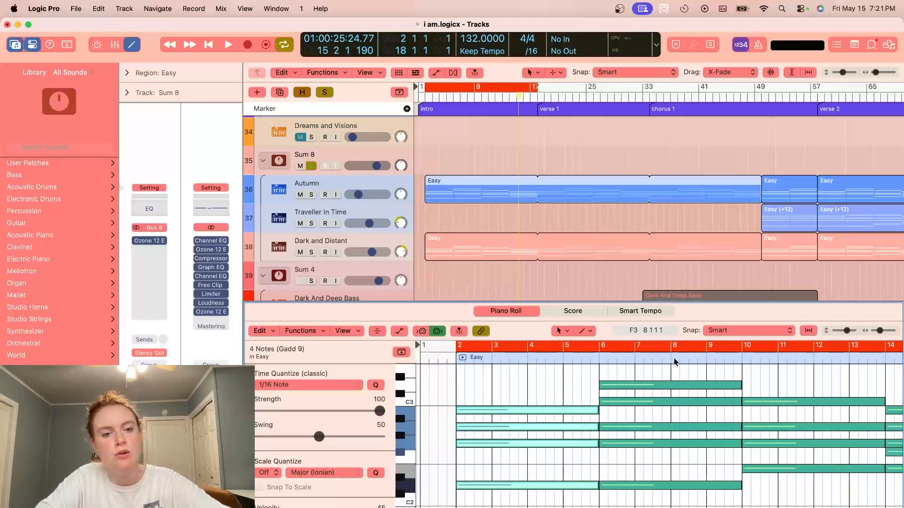
- Select the Autumn region's chords through bar 14 in the Piano Roll, solo the Autumn track and audition it briefly
left_click_drag(673, 375, 673, 488)
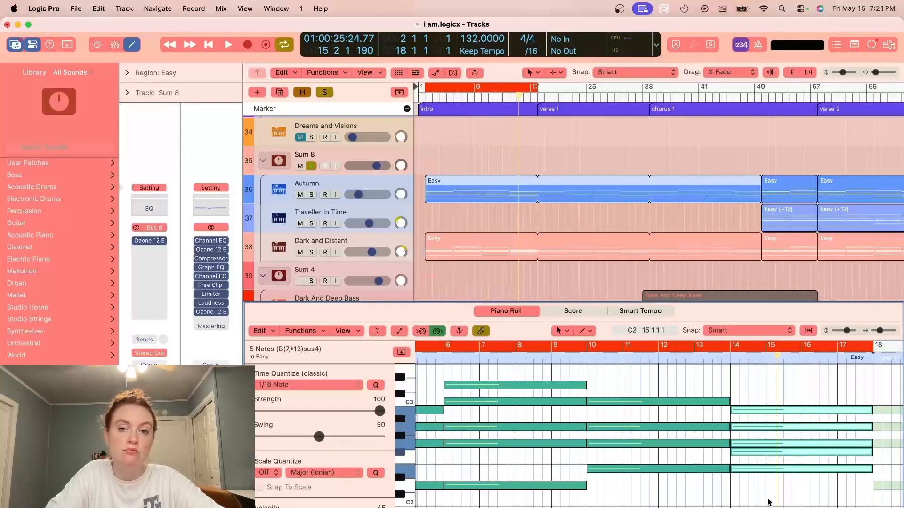
left_click(311, 194)
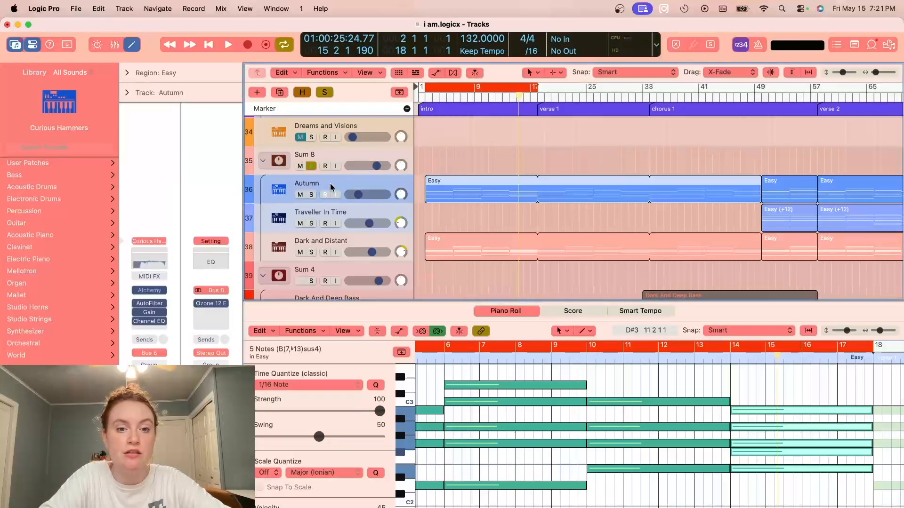
key("space")
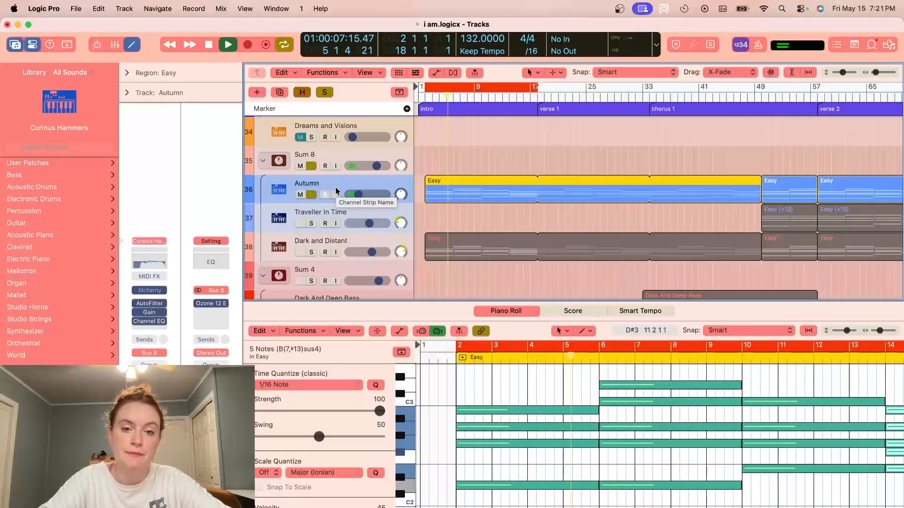
key("space")
- Unsolo Autumn, lower the system volume, solo Dark and Distant, audition it, and unsolo it with playback stopped
left_click(331, 246)
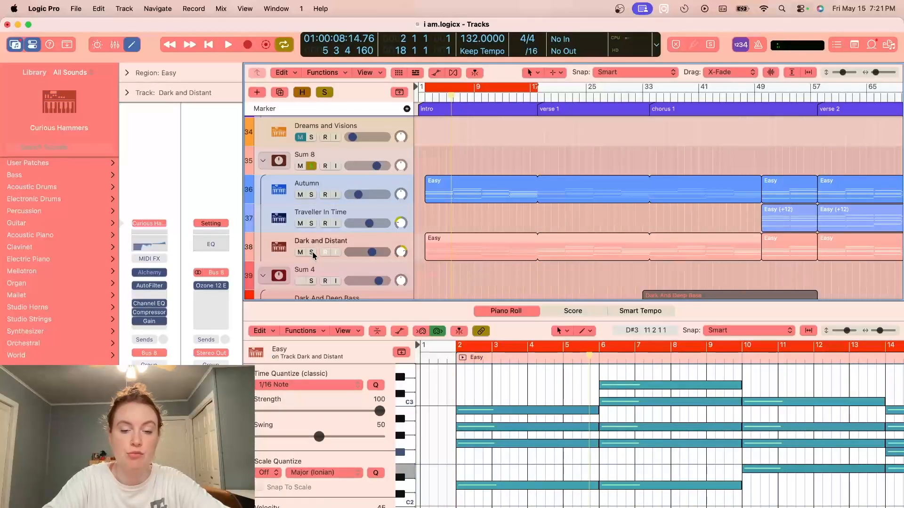
key("XF86AudioLowerVolume")
key("XF86AudioLowerVolume")
key("XF86AudioLowerVolume")
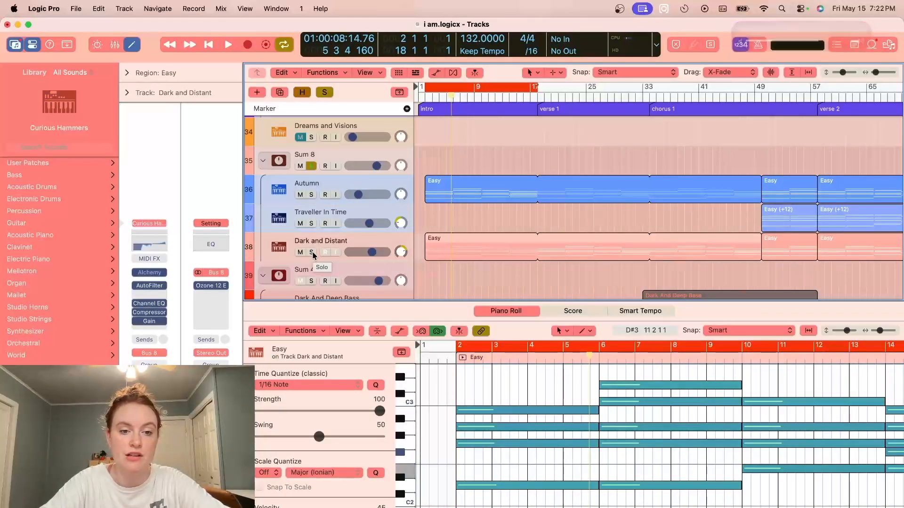
left_click(311, 252)
key("space")
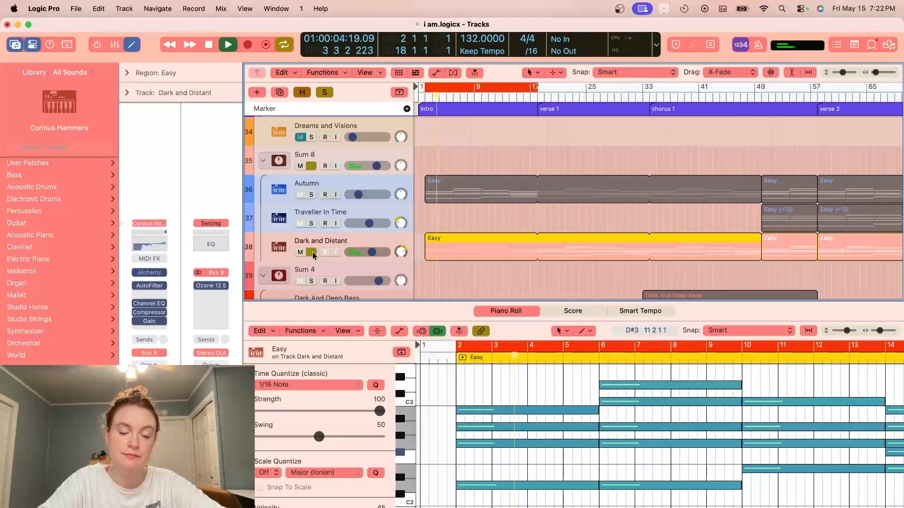
left_click(311, 252)
key("space")
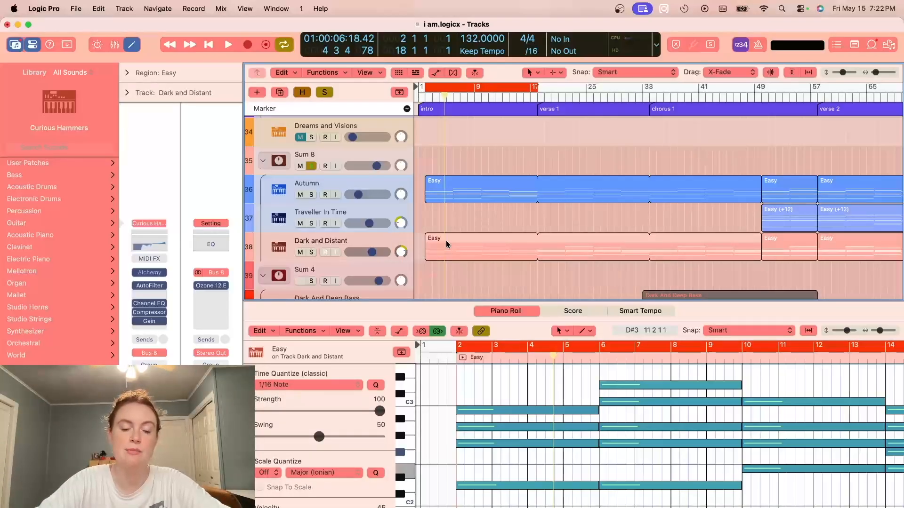
- Unsolo Sum 8, solo the Warm Body track within the Sum 4 stack and display the track automation
scroll(447, 240, "down", 2)
scroll(448, 240, "up", 3)
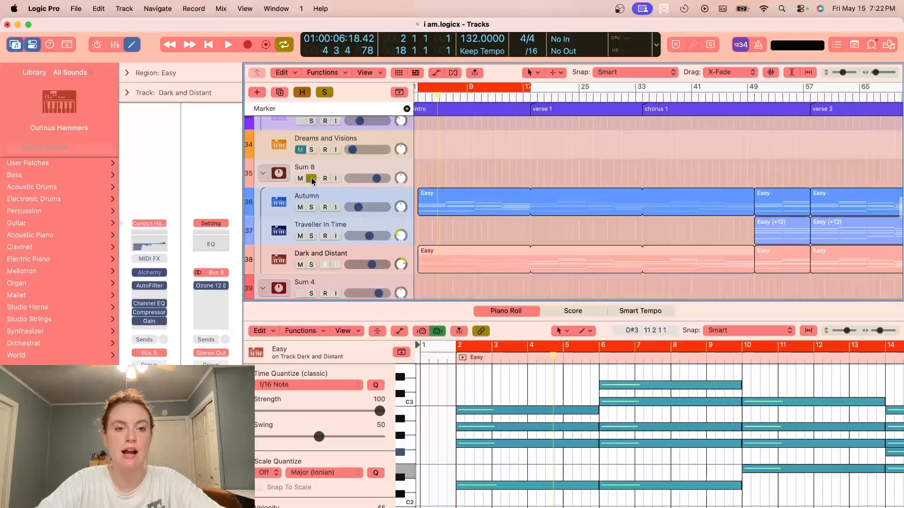
scroll(357, 176, "down", 3)
left_click(498, 211)
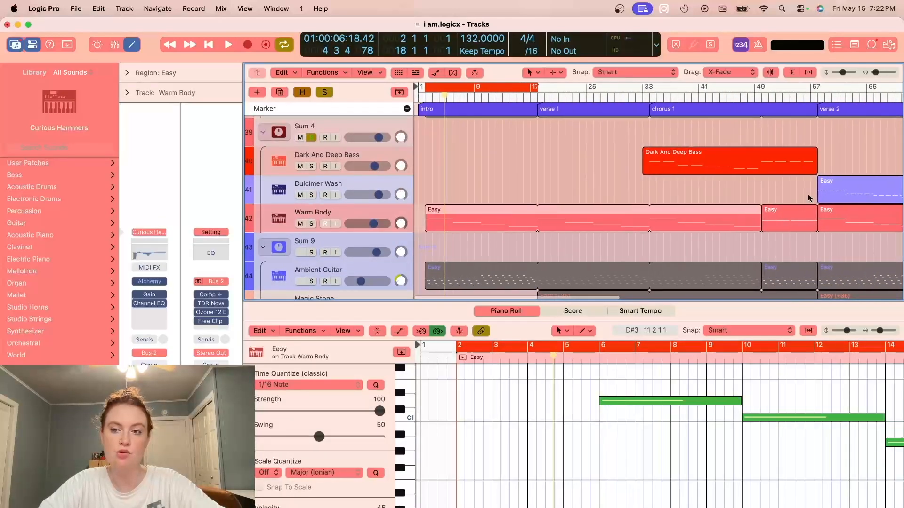
left_click(311, 223)
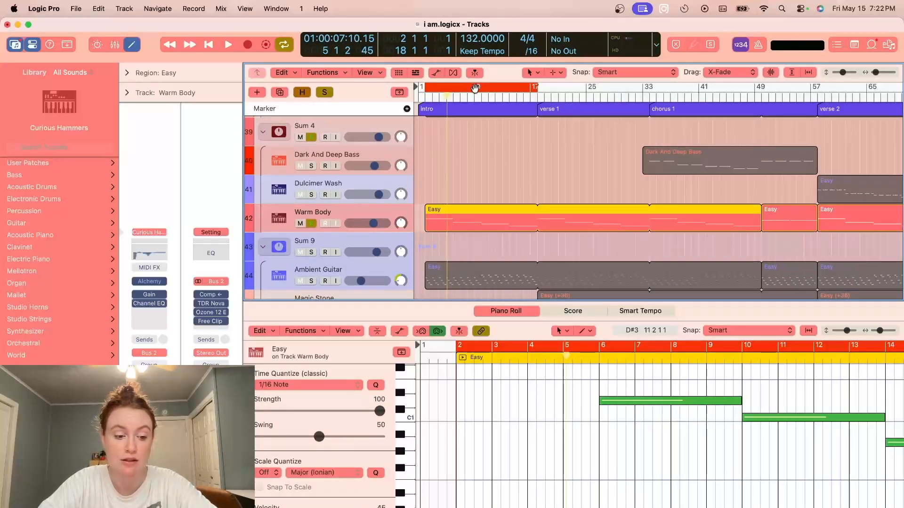
key("a")
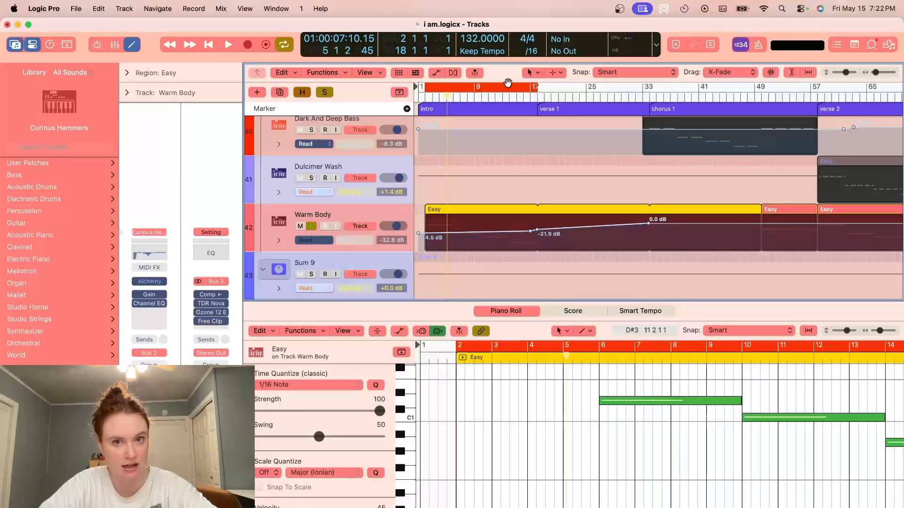
- Move the cycle range to chorus 1, bars 34 to 50, audition Warm Body there and hide the automation
mouse_move(490, 81)
left_mouse_down()
mouse_move(715, 83)
mouse_move(705, 85)
left_mouse_up()
key("space")
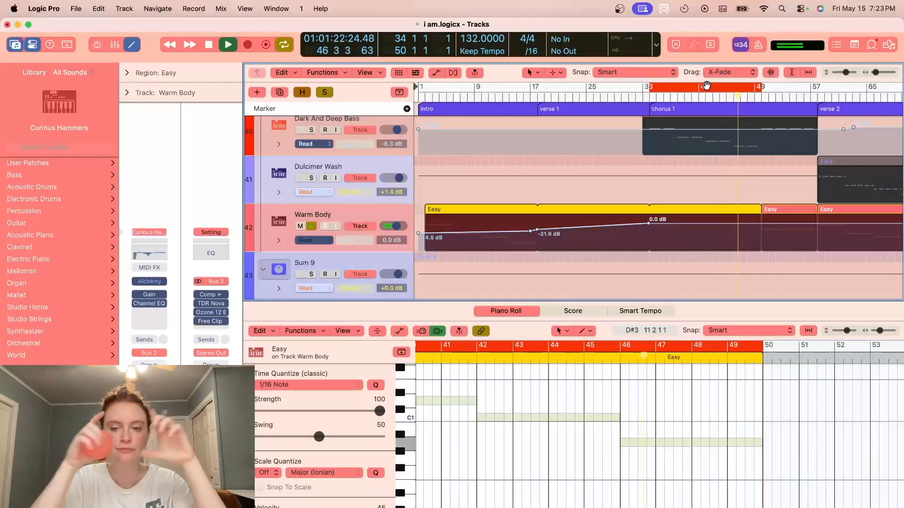
key("space")
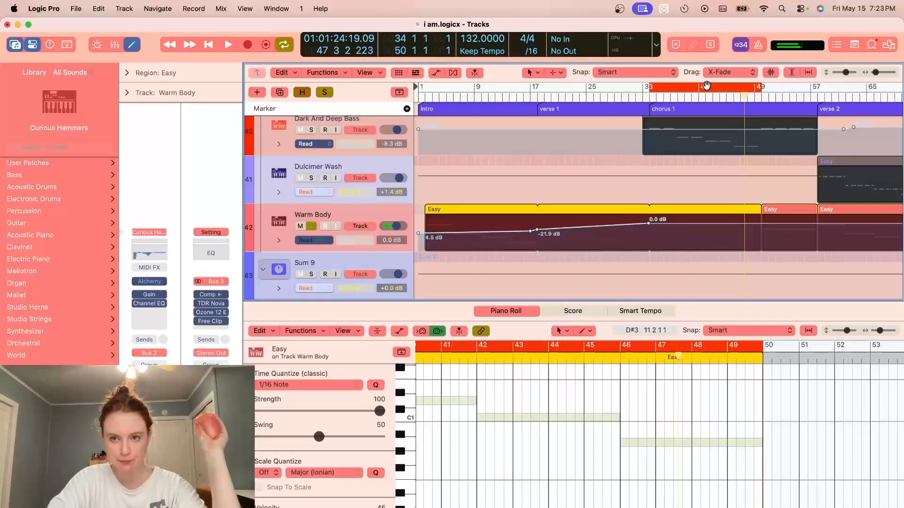
left_click(367, 210)
key("a")
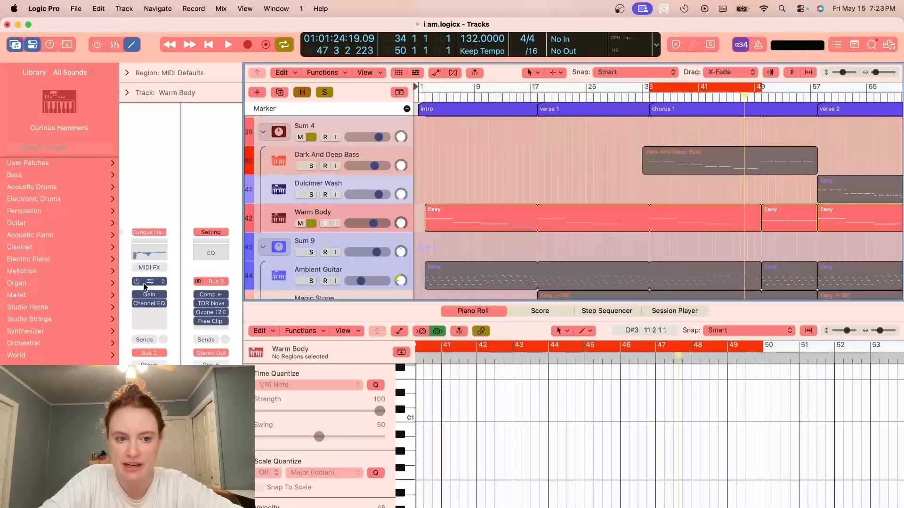
- Inspect the Alchemy instrument on the Warm Body track, close its window, and unsolo Warm Body and Sum 4
left_click(150, 281)
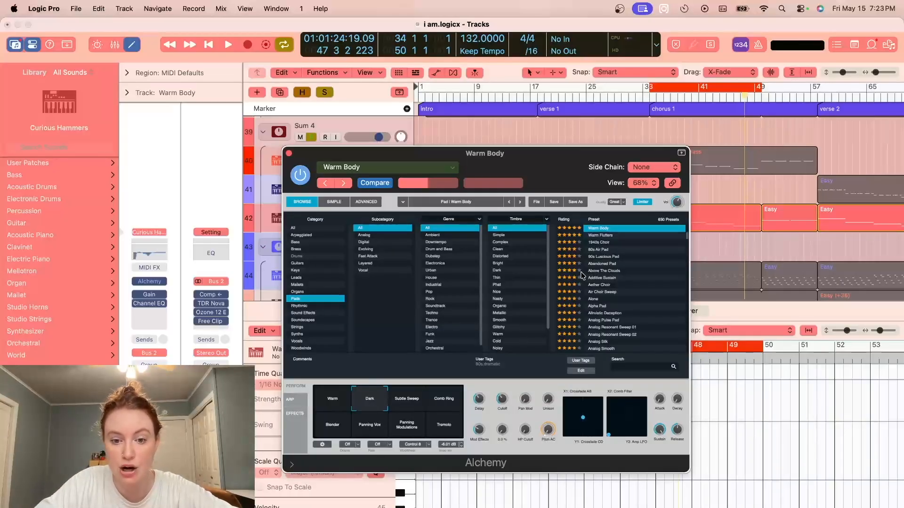
left_click(288, 153)
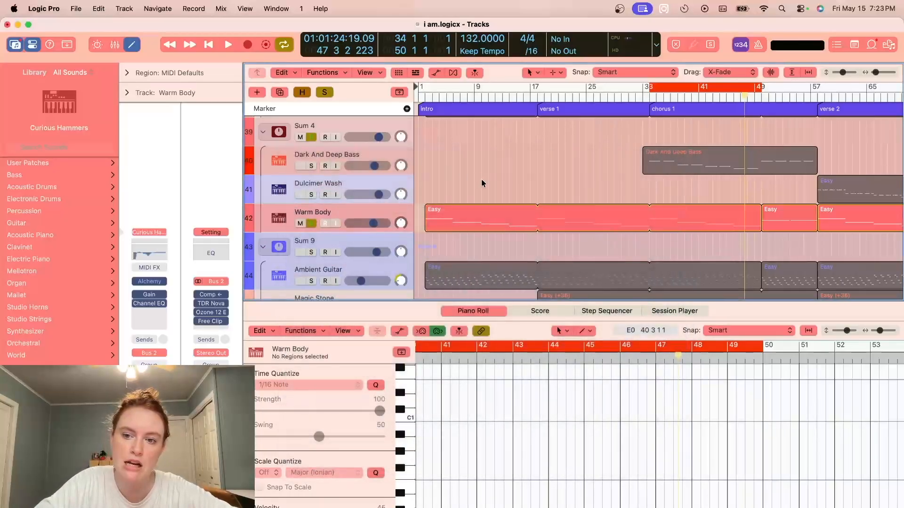
left_click(311, 223)
- Show the automation for the Sum 9 stack's tracks to examine their curves, and hide it again
scroll(470, 178, "down", 4)
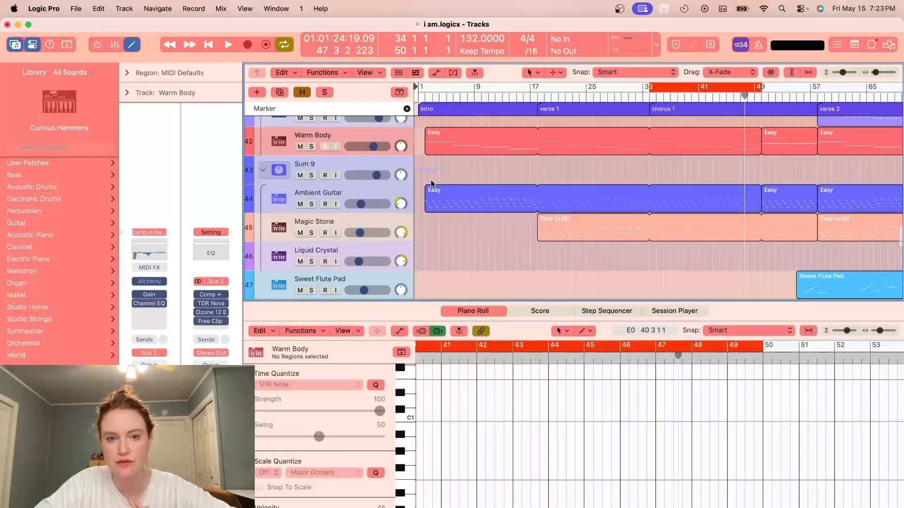
key("a")
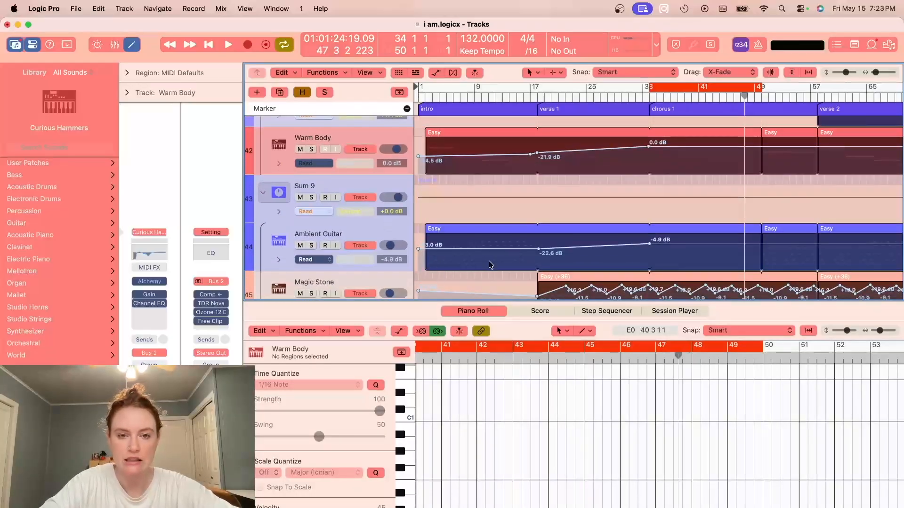
key("a")
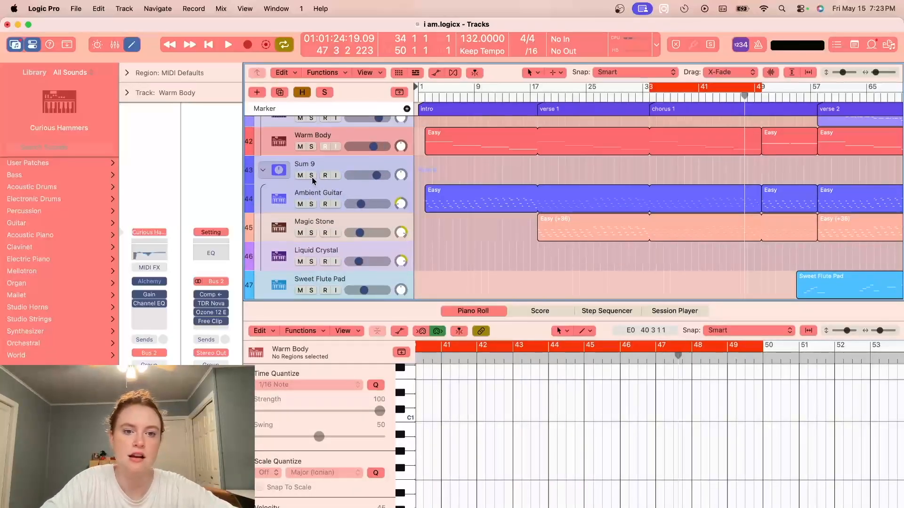
- Solo the Sum 9 stack and its Ambient Guitar track and audition chorus 1 with the system volume raised
left_click(311, 175)
mouse_move(697, 88)
left_mouse_down()
mouse_move(679, 86)
mouse_move(700, 87)
left_mouse_up()
left_click(310, 205)
key("space")
key("XF86AudioRaiseVolume")
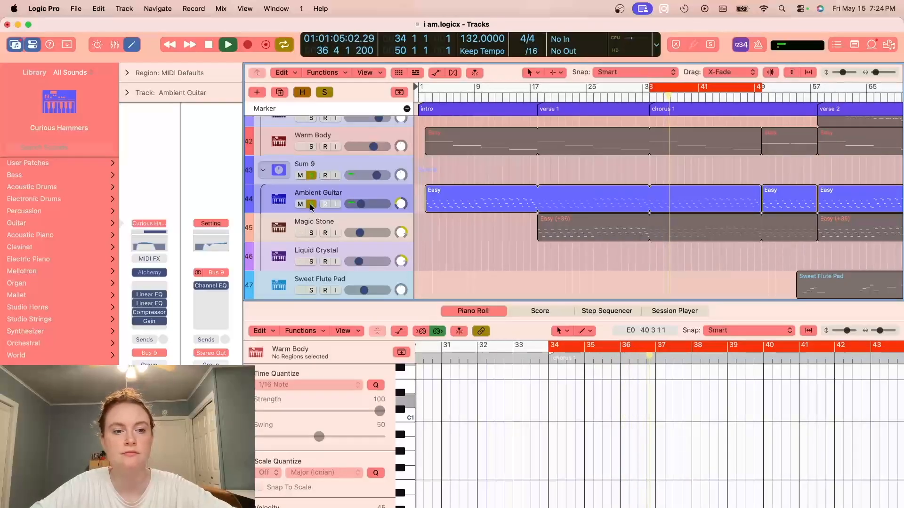
- Add Magic Stone to the solo to hear it with Ambient Guitar, stop playback and unsolo Magic Stone
left_click(311, 233)
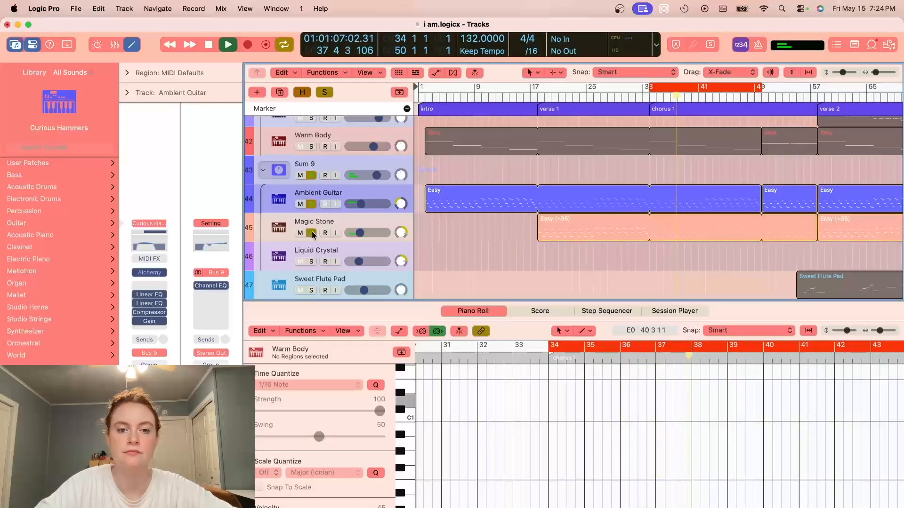
key("XF86AudioRaiseVolume")
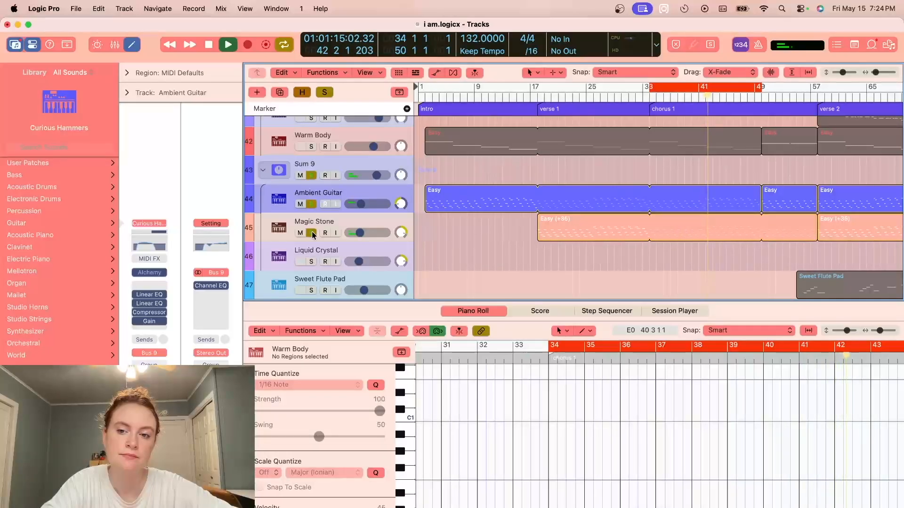
key("space")
left_click(311, 233)
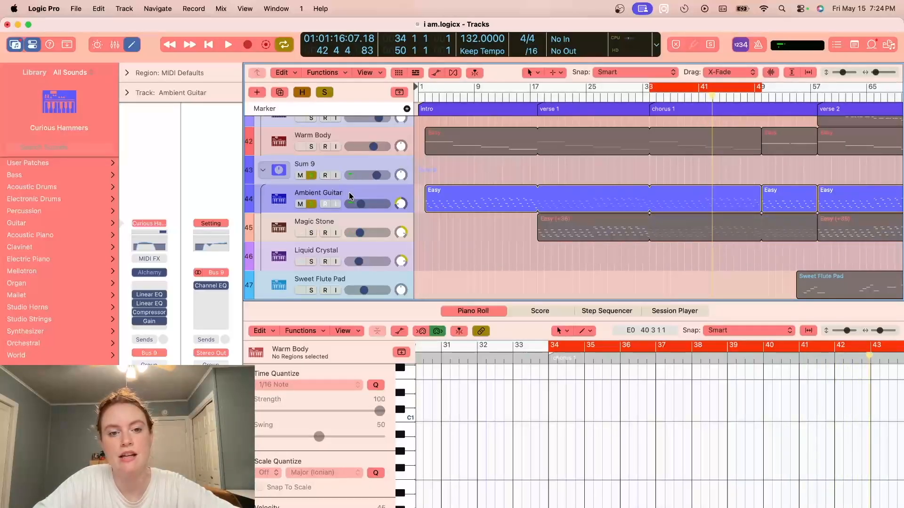
- Inspect the Alchemy instrument on the Ambient Guitar track, close its window and unsolo the track
left_click(149, 272)
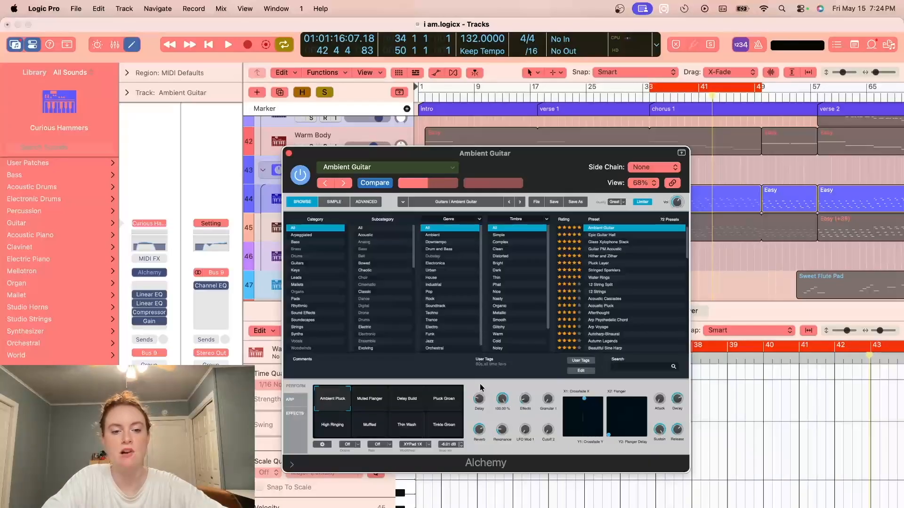
left_click(289, 153)
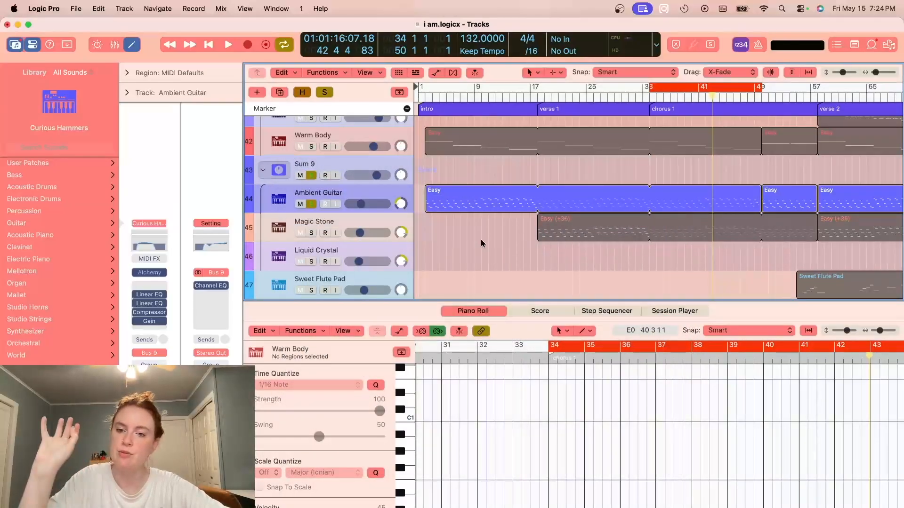
left_click(312, 204)
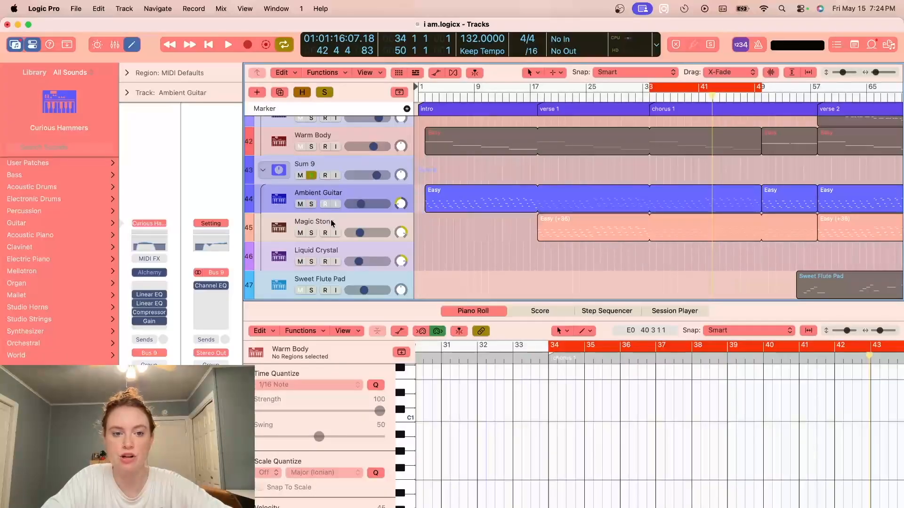
- Solo the Magic Stone track on its own, audition it in chorus 1 and stop playback with it still soloed
left_click(311, 233)
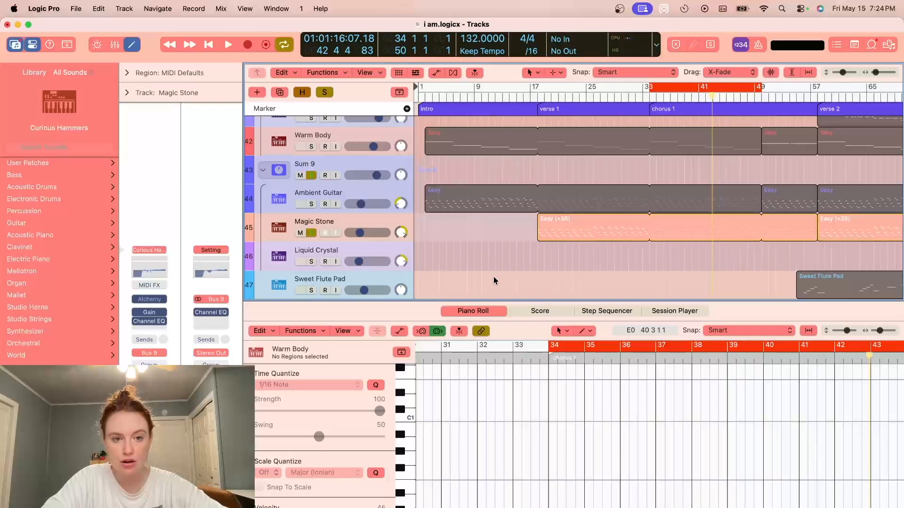
key("space")
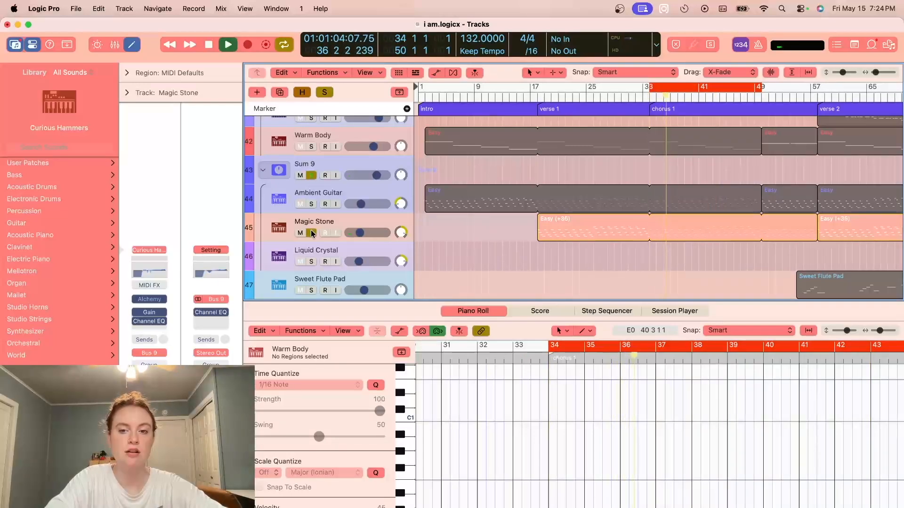
left_click(311, 232)
key("space")
left_click(311, 232)
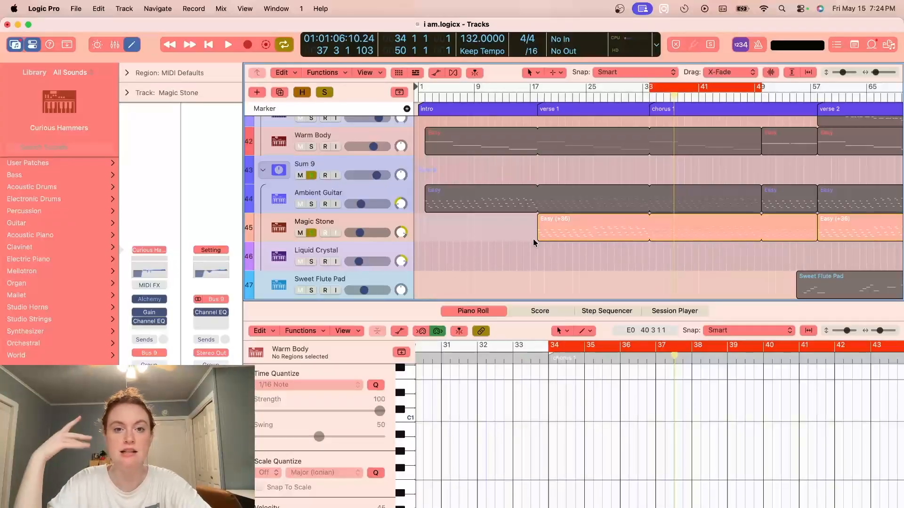
- Show Magic Stone's Gain automation, check its automation parameter list, and zoom in on the curve around chorus 1
key("a")
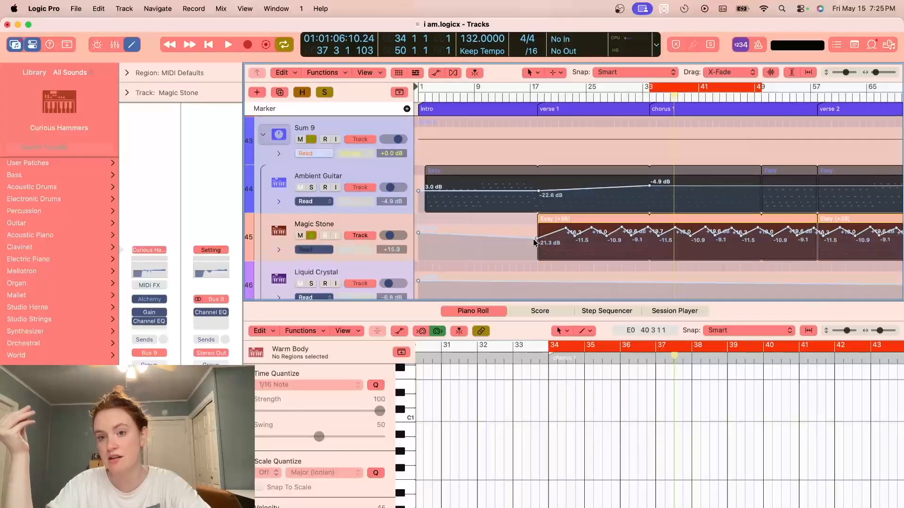
left_click(361, 247)
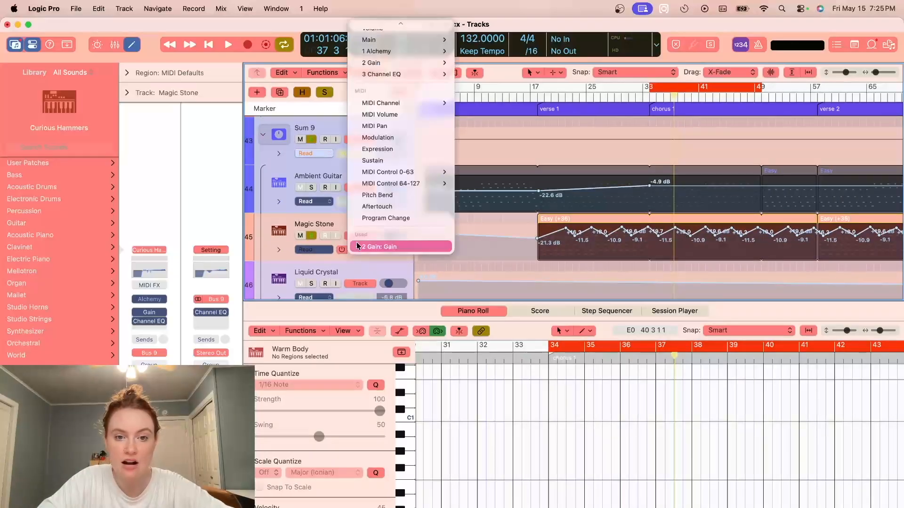
left_click(334, 217)
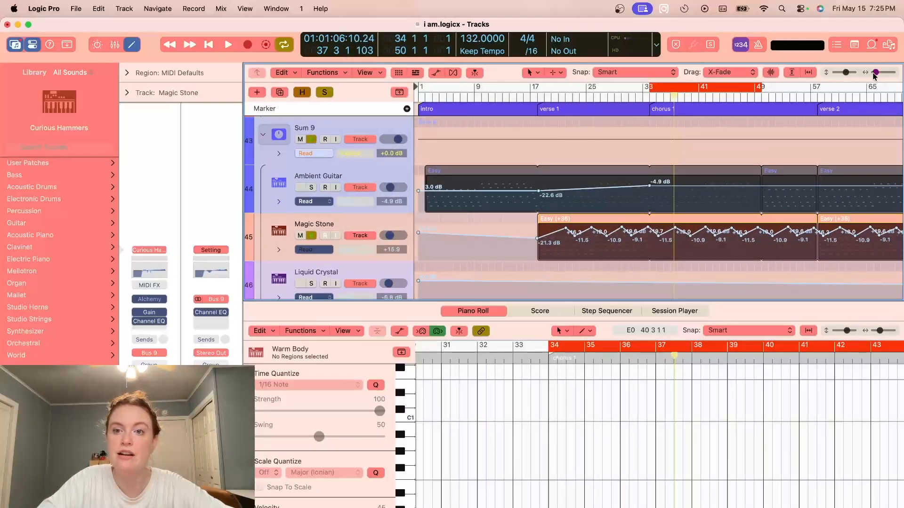
left_click_drag(874, 73, 879, 73)
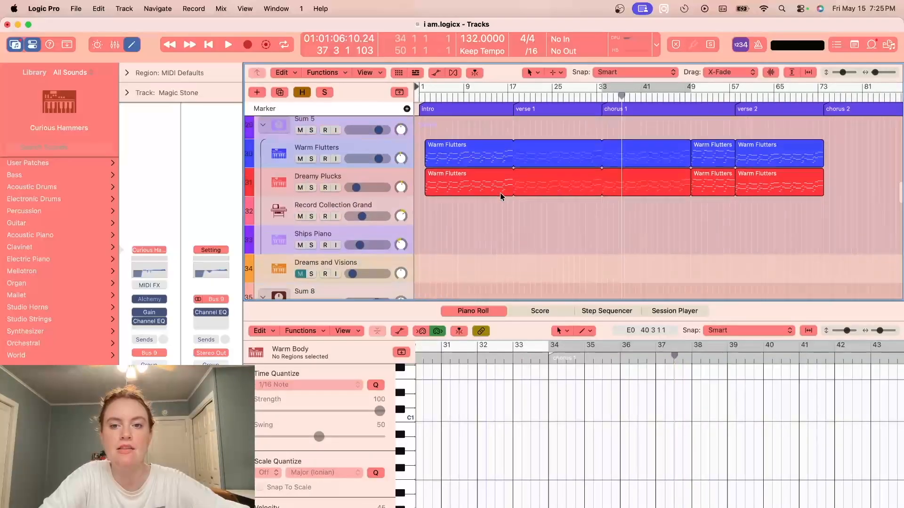
- Place the playhead at bar 17 and return to the main vocal and harmony tracks with soloing, cycling and automation display off
scroll(499, 197, "up", 20)
scroll(500, 196, "down", 2)
left_click(506, 94)
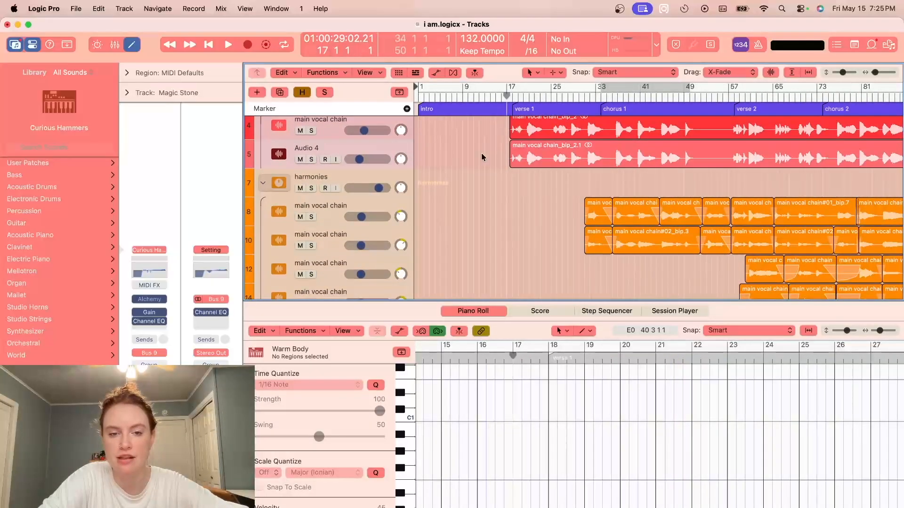
scroll(481, 154, "down", 20)
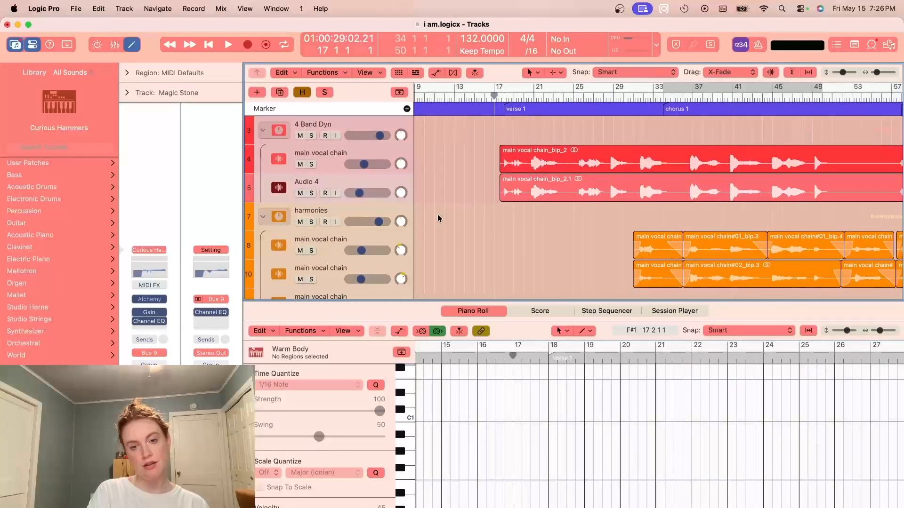
- Review the main vocal chain and Audio 4 channel strips, open Audio 4's Pedalboard to inspect its delay, and close the plug-in window
left_click(384, 155)
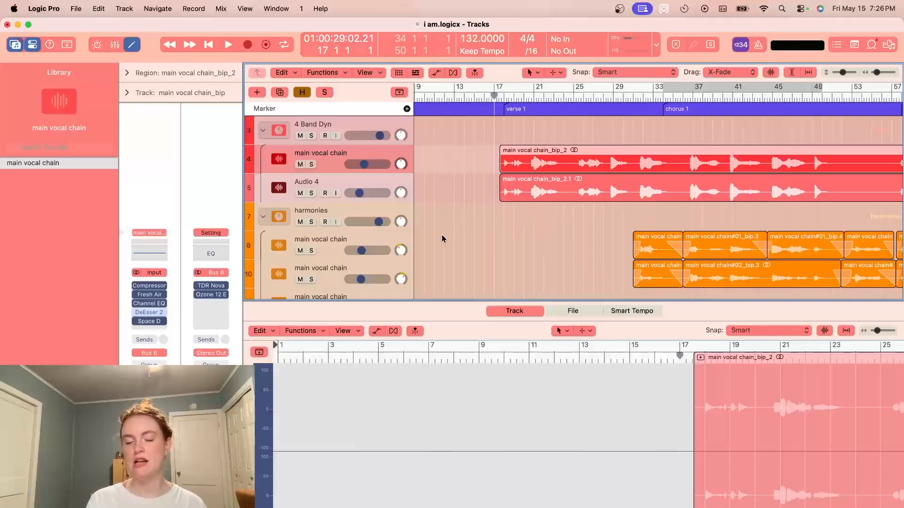
scroll(438, 242, "right", 3)
left_click(323, 182)
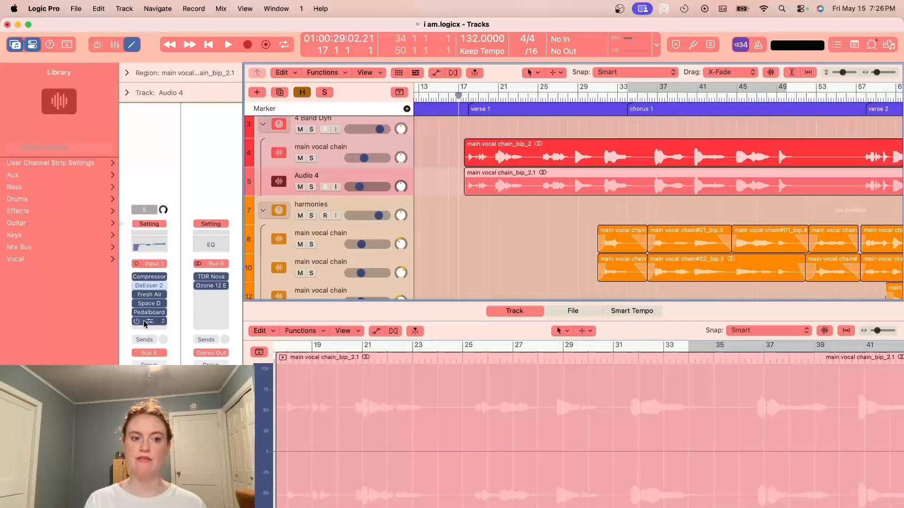
left_click(149, 312)
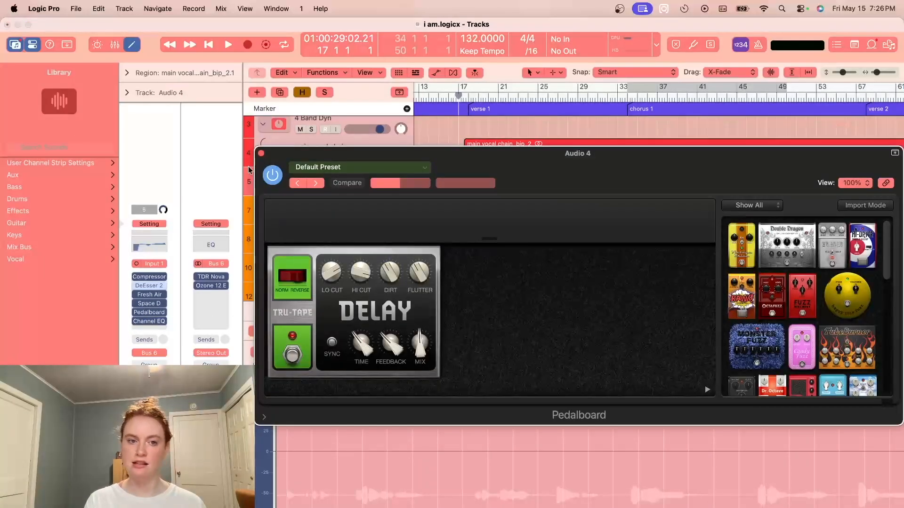
left_click(262, 154)
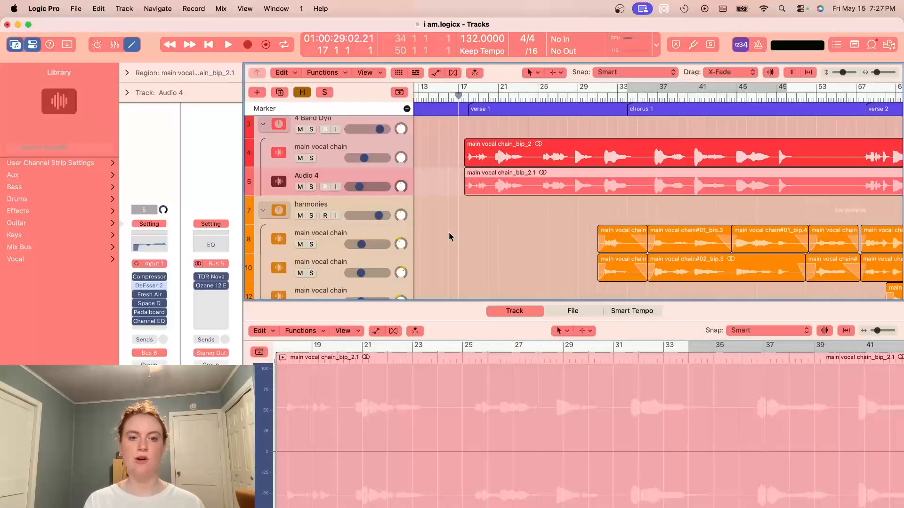
- Show the track automation, examine the main vocal chain and Audio 4 curves around bars 85 to 129, and hide it
key("a")
scroll(546, 245, "right", 15)
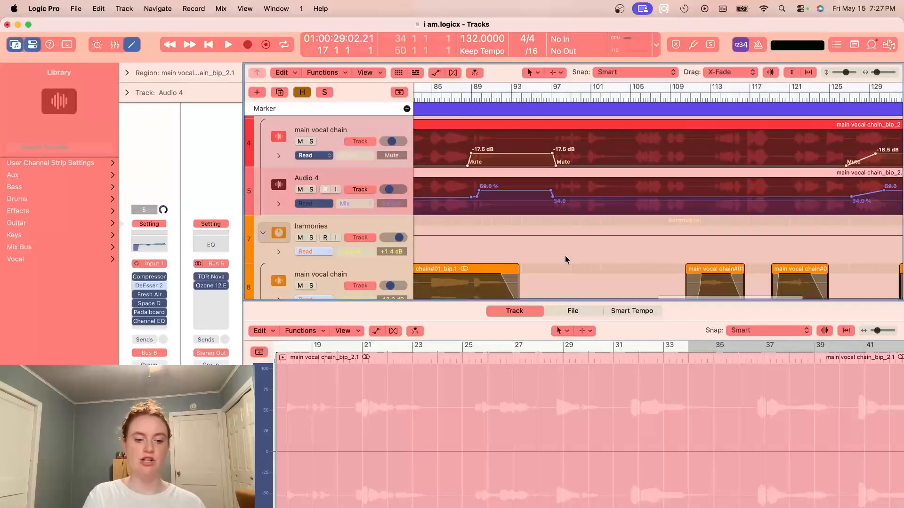
key("a")
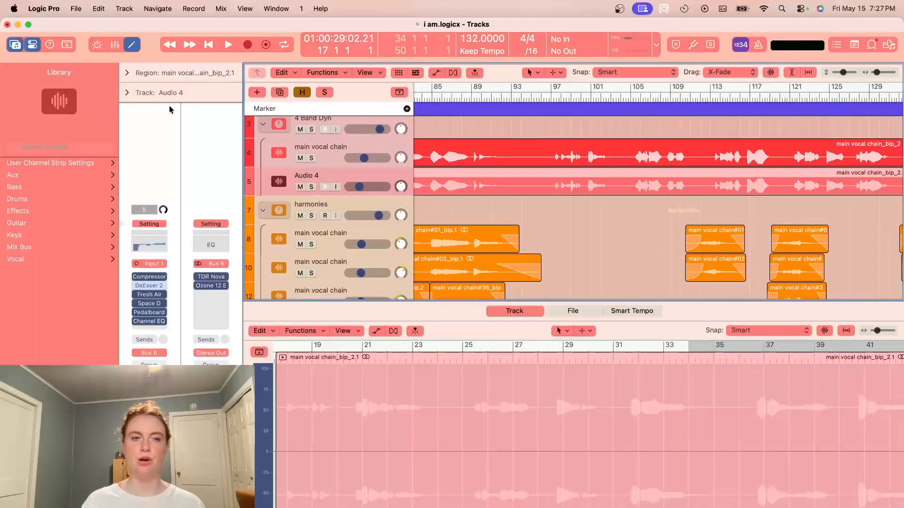
- Place the playhead at bar 1, play the song through chorus 1, and stop playback around bar 57
scroll(667, 233, "left", 20)
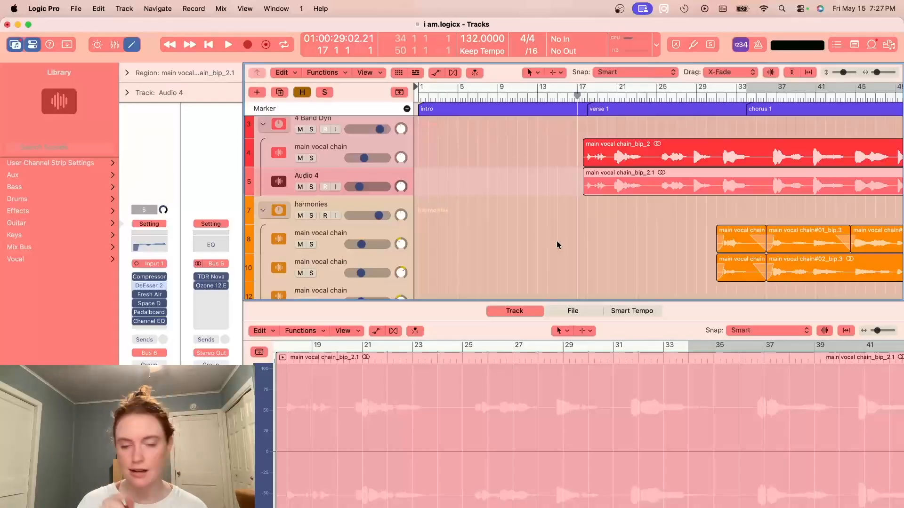
scroll(556, 241, "left", 3)
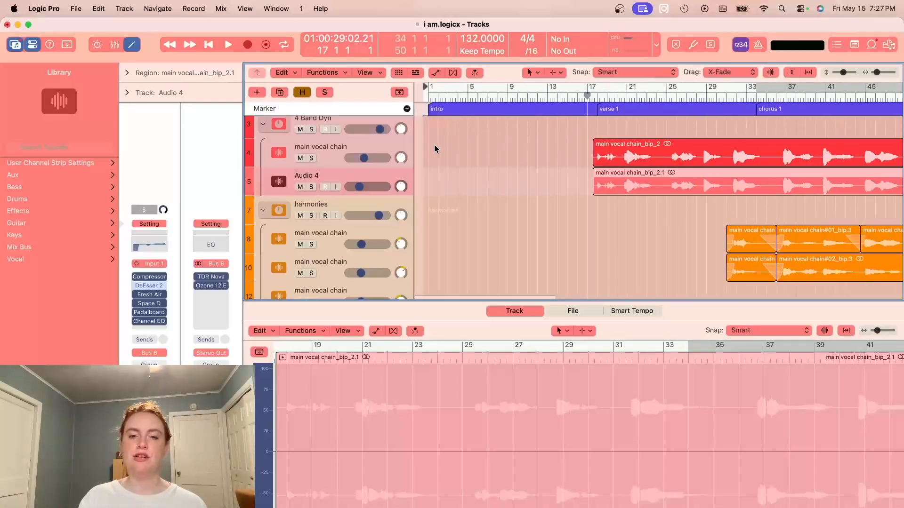
left_click(417, 97)
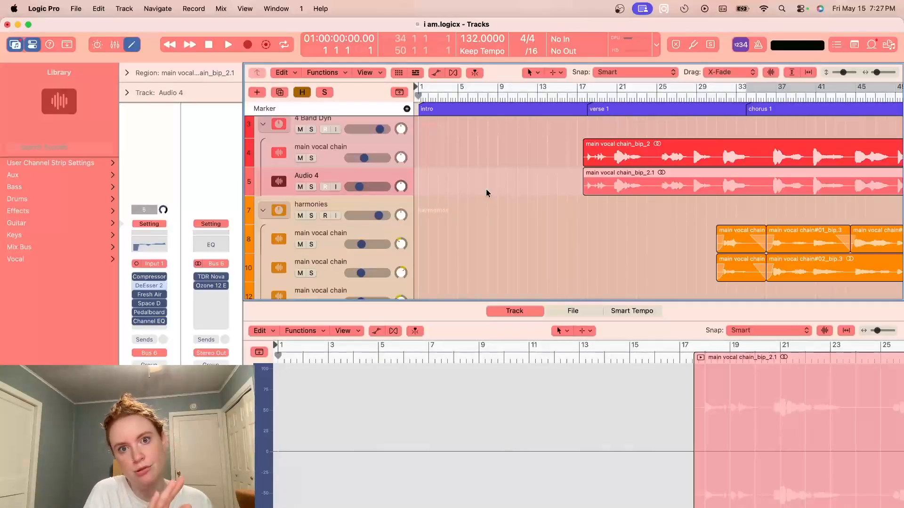
key("space")
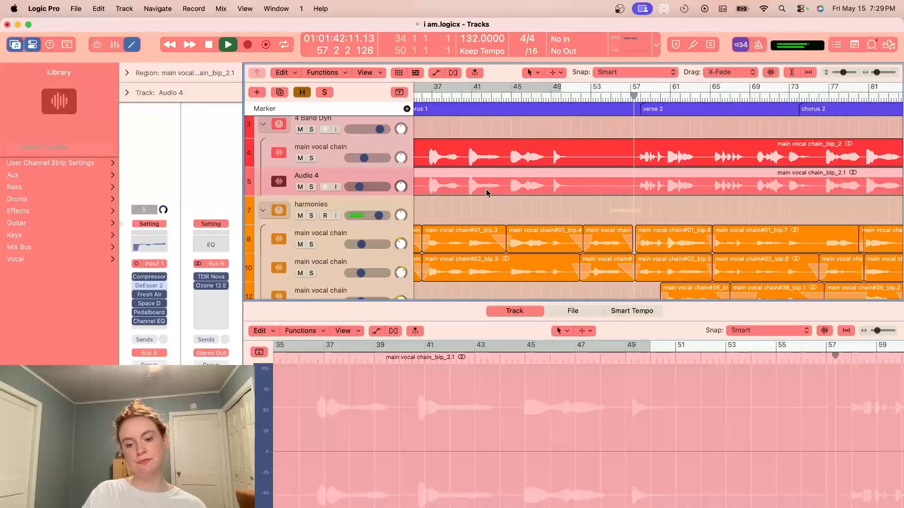
key("space")
- Look over the two lead vocal tracks from verse 1 onward, selecting regions main vocal chain_bip_2 and main vocal chain_bip_2.1 to compare them
scroll(486, 191, "left", 15)
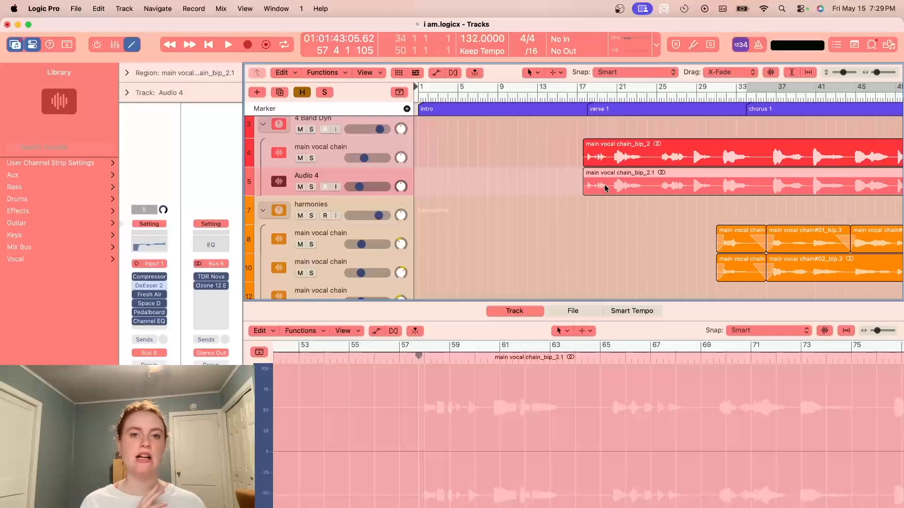
left_click(558, 228)
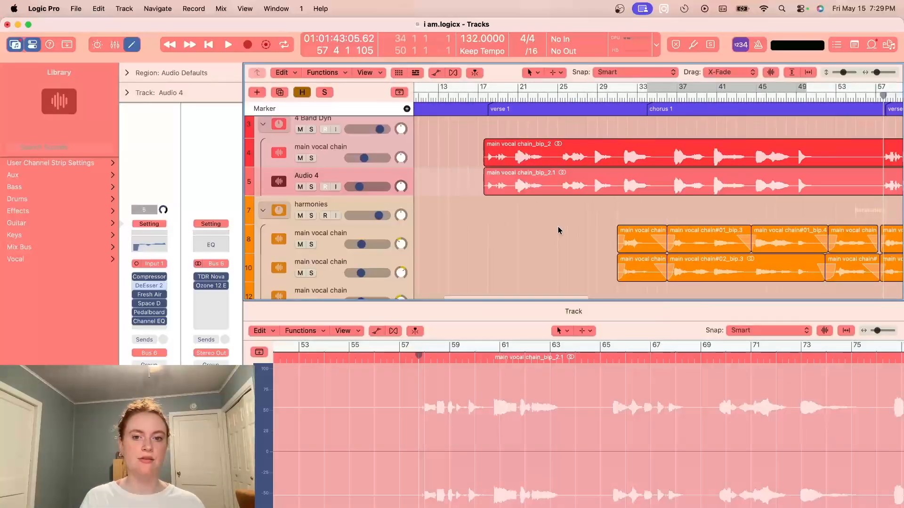
scroll(559, 229, "right", 5)
scroll(558, 230, "right", 1)
scroll(557, 230, "left", 1)
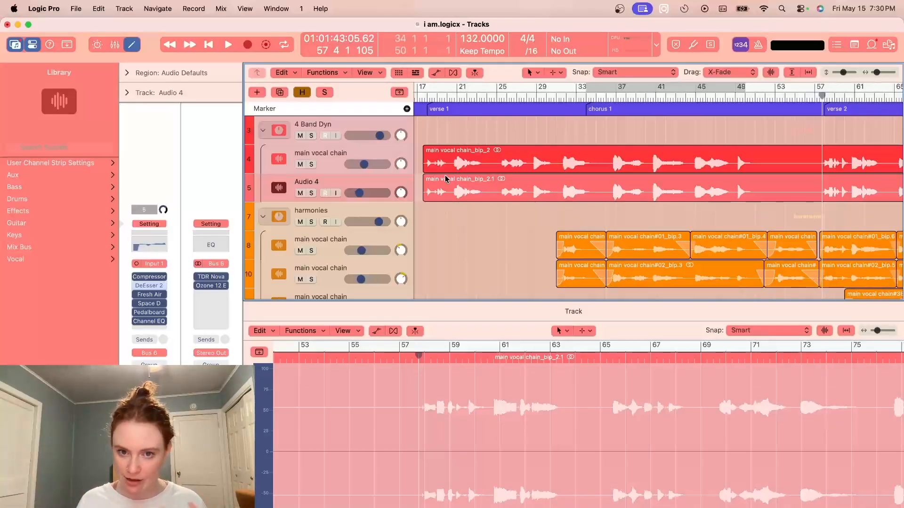
scroll(446, 179, "left", 2)
left_click(468, 189)
left_click(468, 166)
left_click(466, 189)
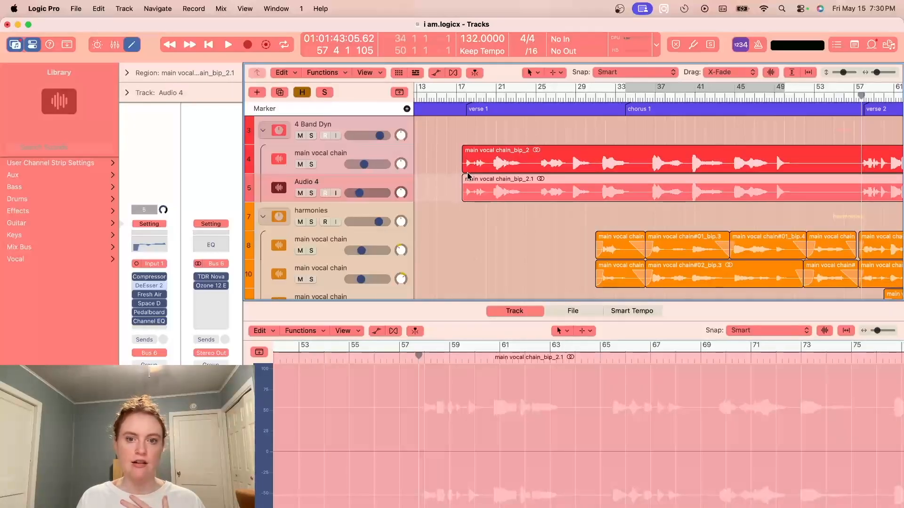
- Select the main vocal chain track inside the 4 Band Dyn stack, view its Compressor, and close the plug-in window
left_click(387, 149)
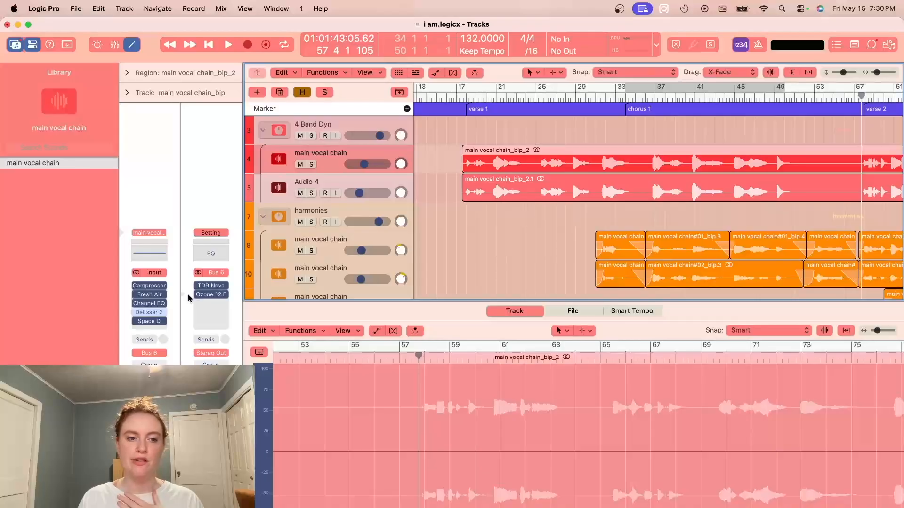
left_click(150, 286)
left_click(289, 153)
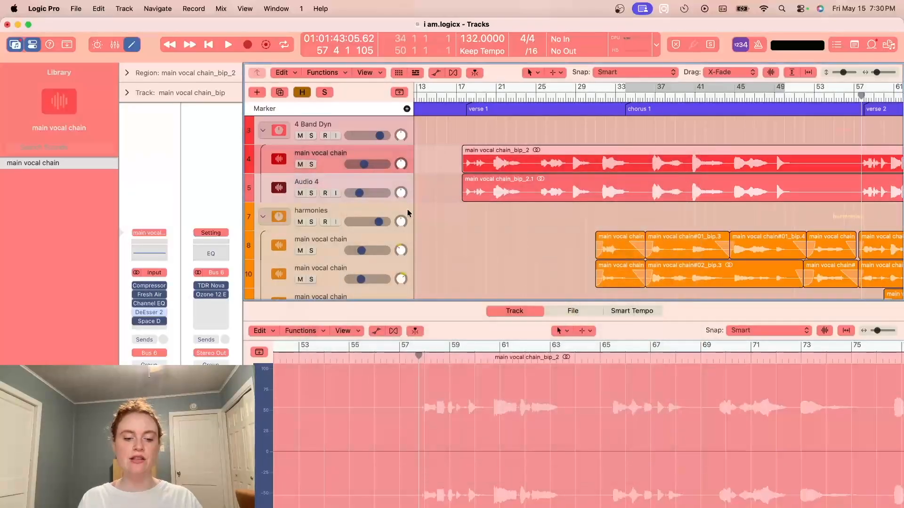
- Reveal the hidden tracks, inspect the Compressor on the topmost main vocal chain track, and close its window
scroll(367, 188, "up", 3)
left_click(367, 124)
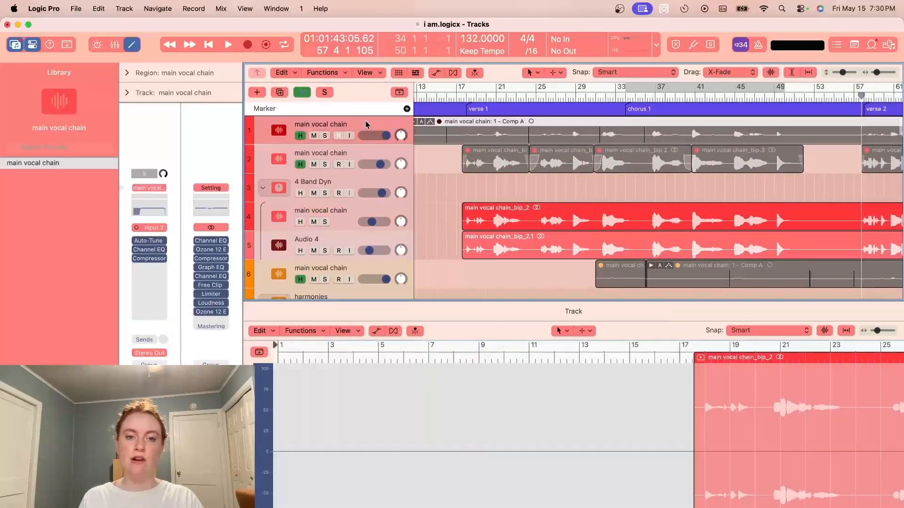
left_click(397, 155)
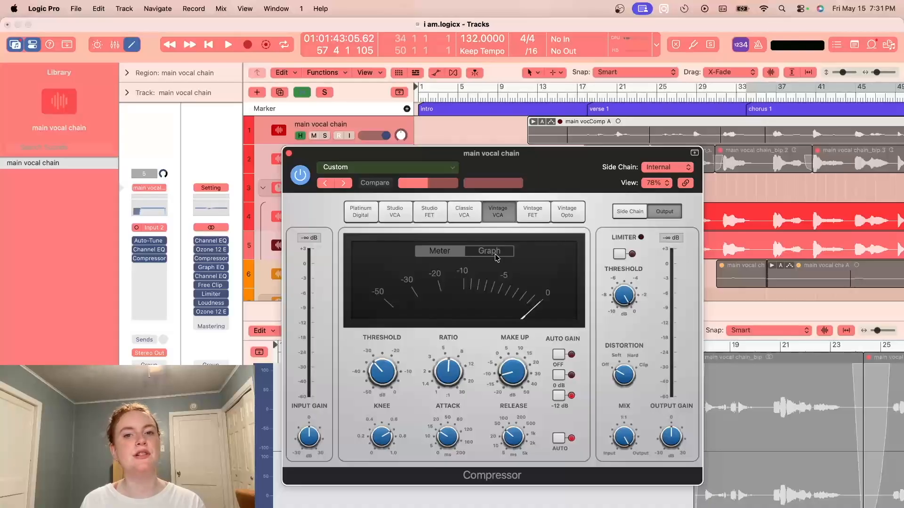
left_click(289, 154)
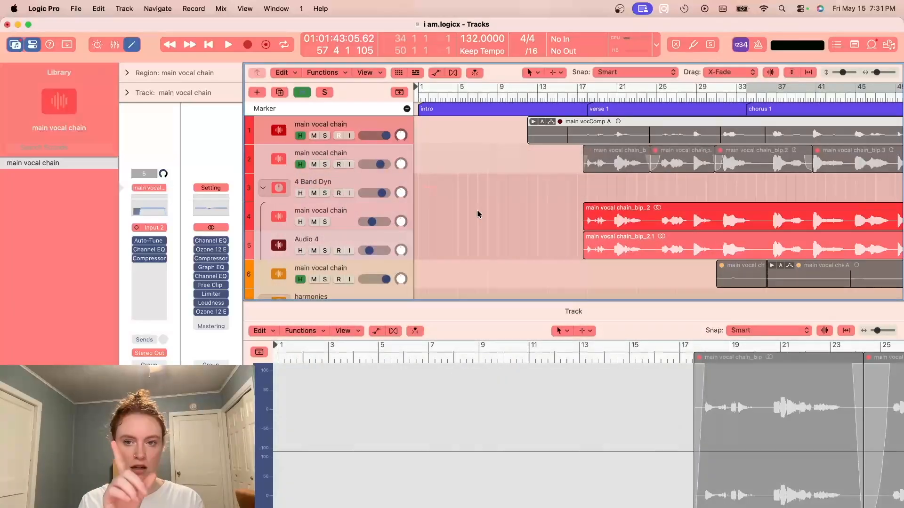
- Select the second hidden main vocal chain track and examine its cut-up regions across the song with the timeline zoomed out
scroll(477, 214, "right", 3)
left_click(386, 154)
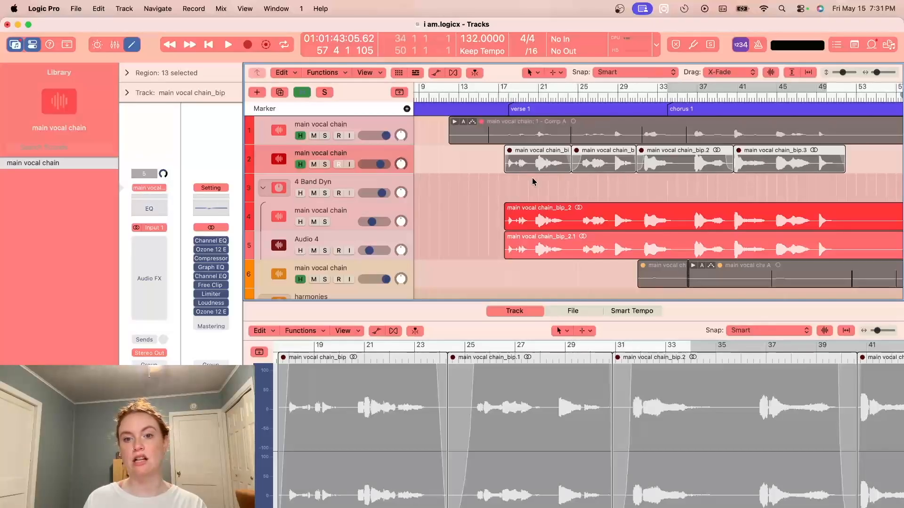
scroll(533, 182, "right", 10)
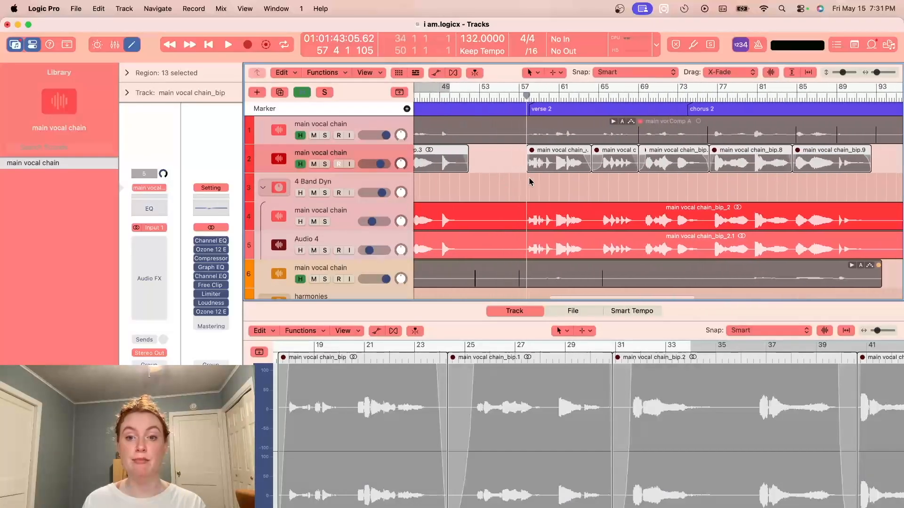
scroll(529, 179, "left", 2)
scroll(529, 179, "down", 1)
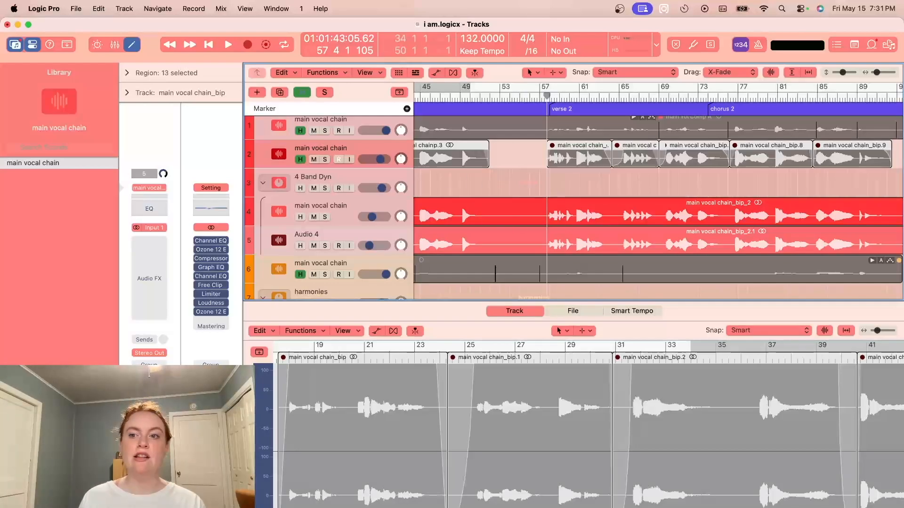
left_click_drag(877, 73, 873, 73)
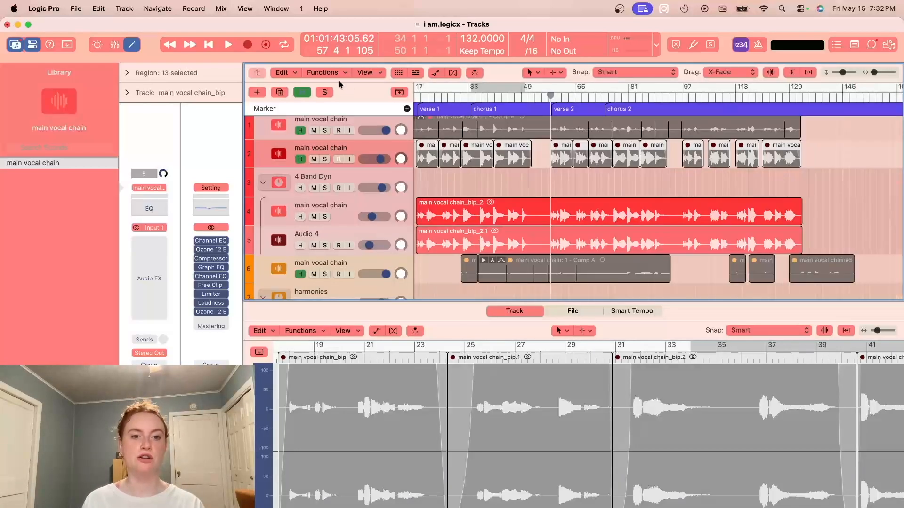
- Conceal the hidden tracks, inspect the Compressor on the main vocal chain track in the 4 Band Dyn stack, and close its window
left_click(299, 91)
left_click(367, 154)
left_click(150, 286)
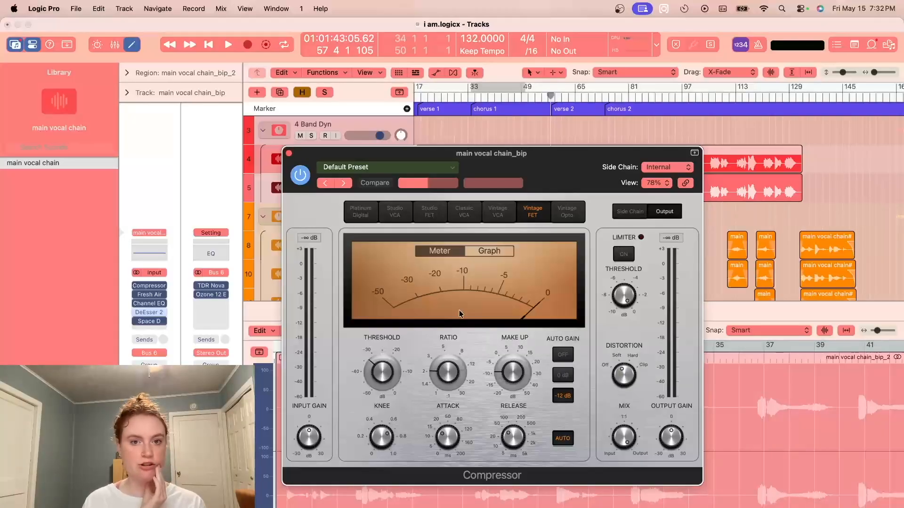
left_click(289, 155)
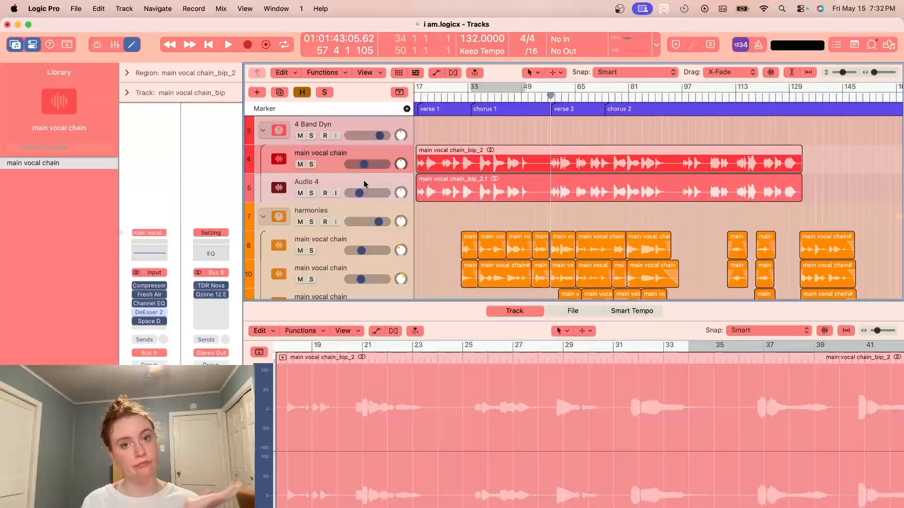
- Inspect the threshold and ratio settings of Audio 4's Compressor and close the plug-in window
left_click(363, 180)
mouse_move(152, 277)
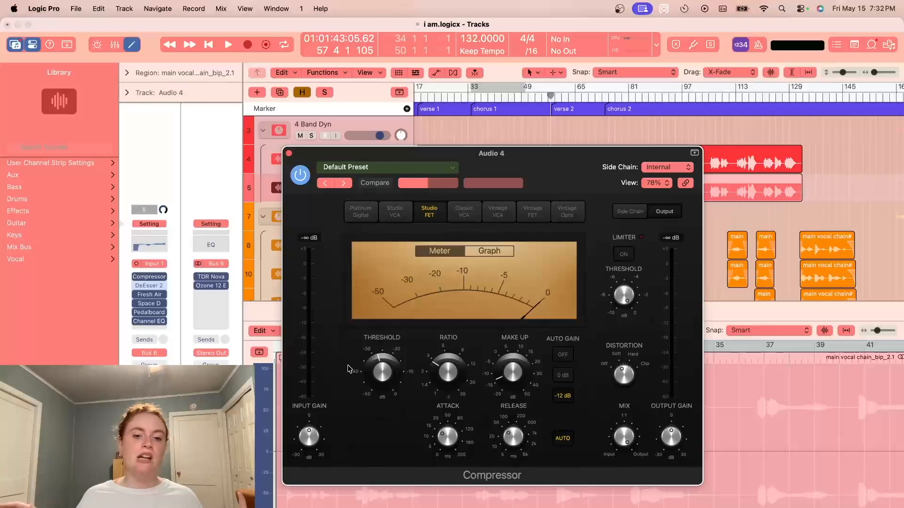
mouse_move(375, 372)
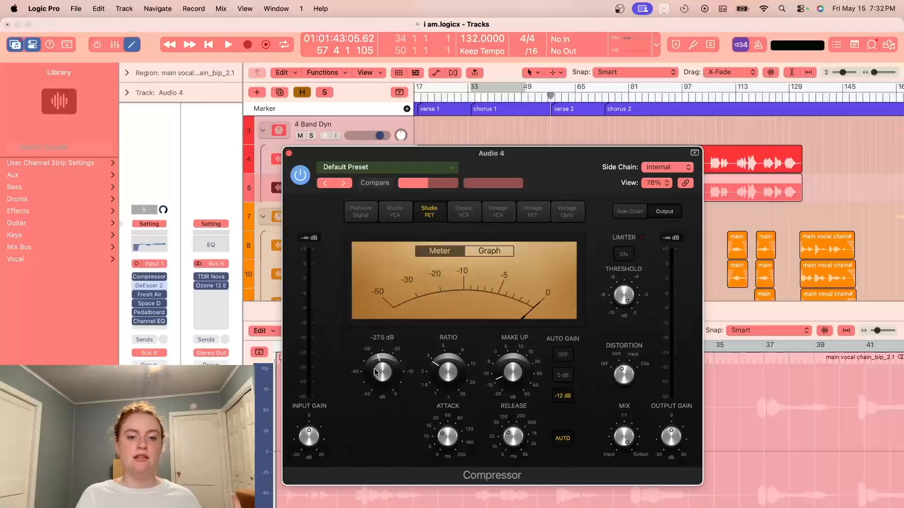
mouse_move(443, 382)
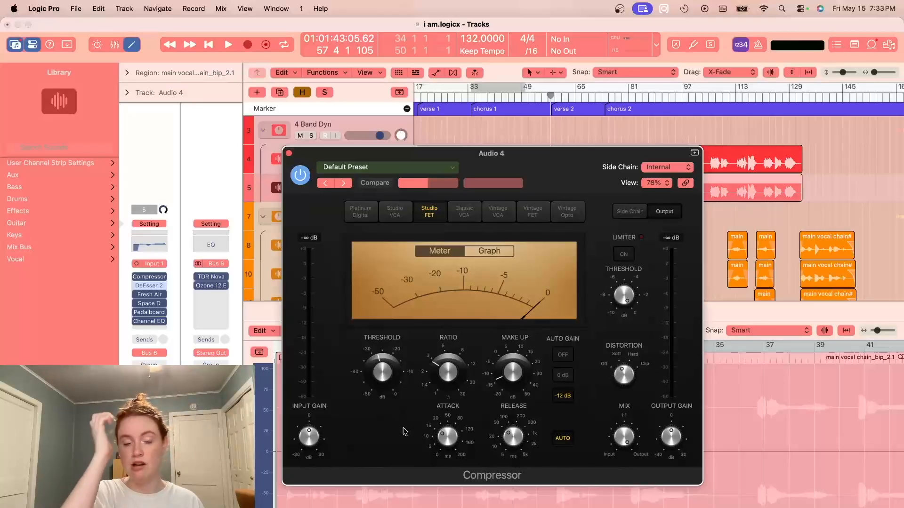
left_click(289, 154)
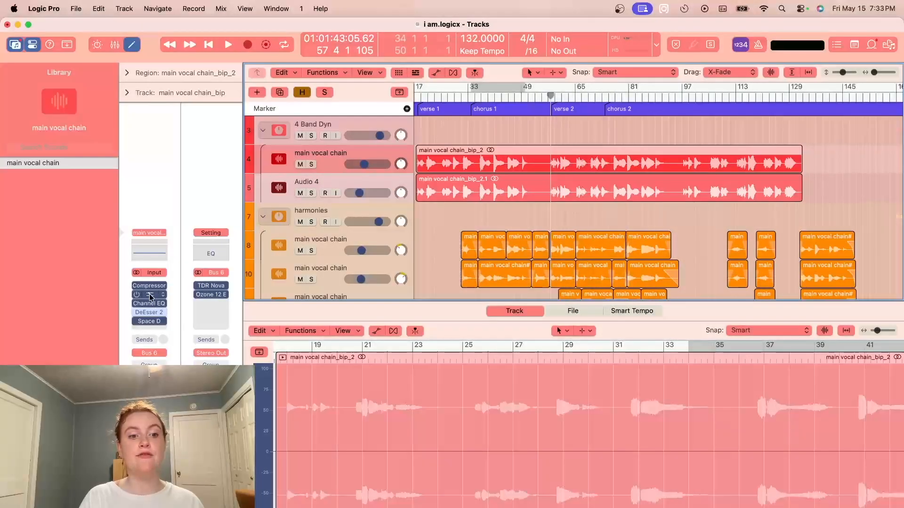
- Inspect the Fresh Air and Space Designer plug-ins on the main vocal chain track, closing each window after viewing it
left_click(150, 294)
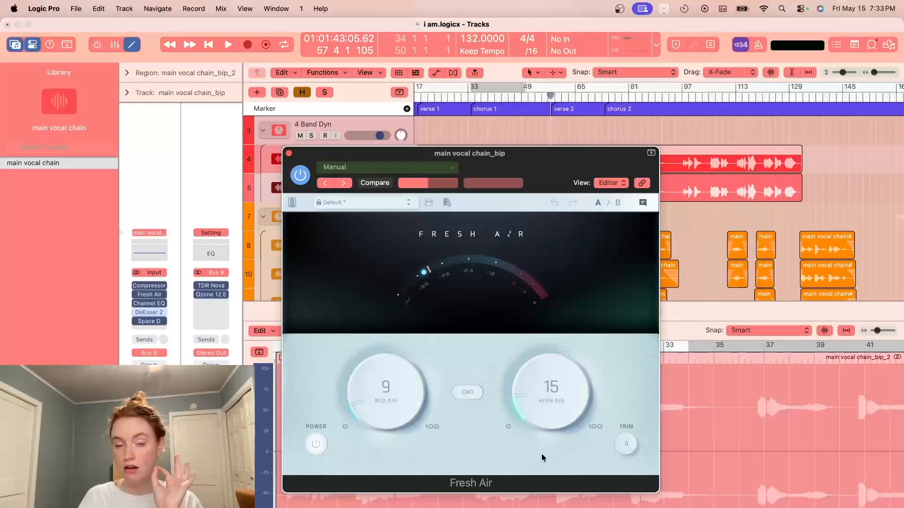
left_click(289, 154)
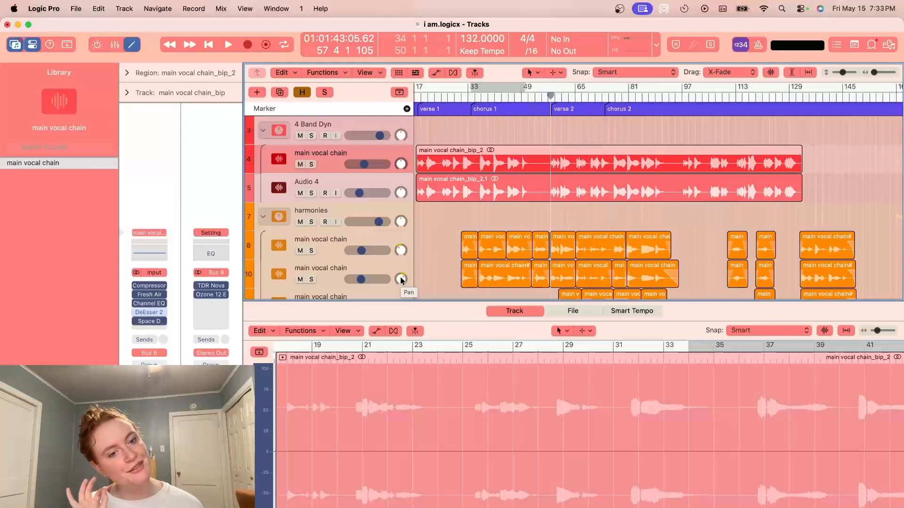
left_click(150, 321)
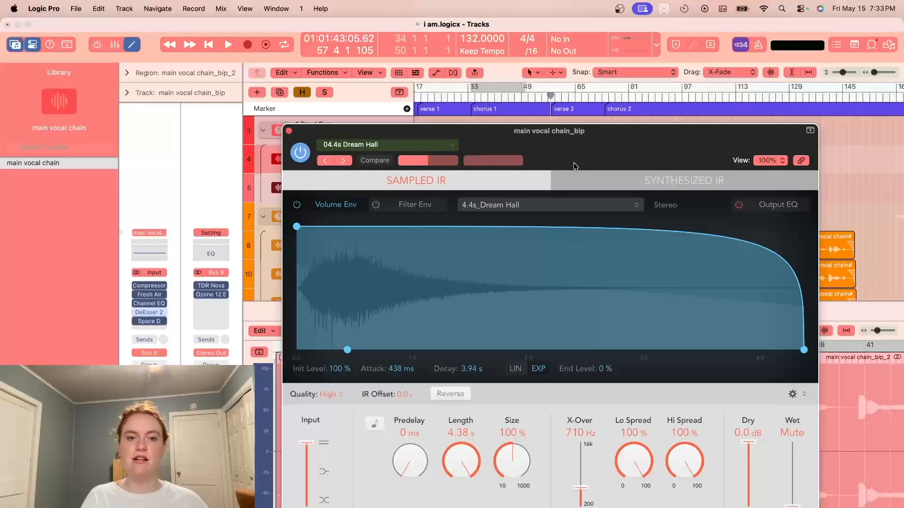
left_click_drag(574, 166, 548, 125)
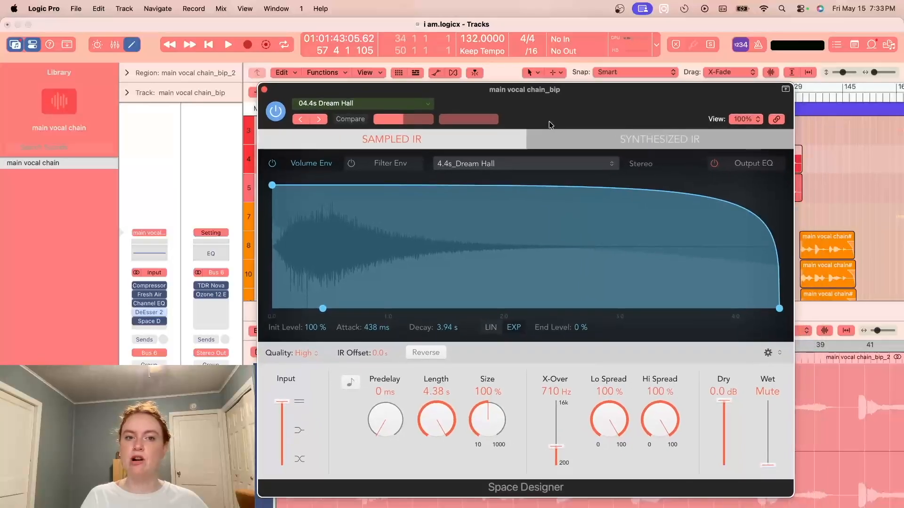
left_click(265, 90)
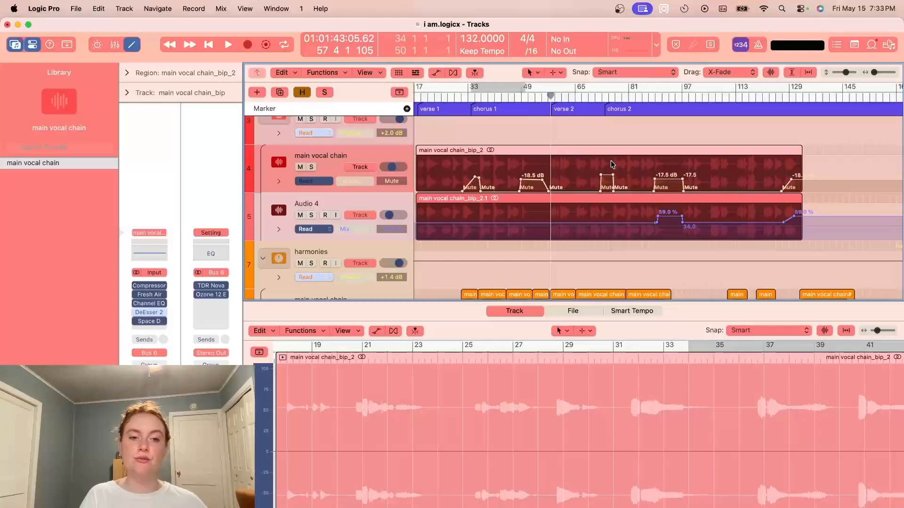
- Audition the soloed main vocal chain track from bar 28 into chorus 1 with the timeline zoomed in
left_click_drag(876, 74, 878, 73)
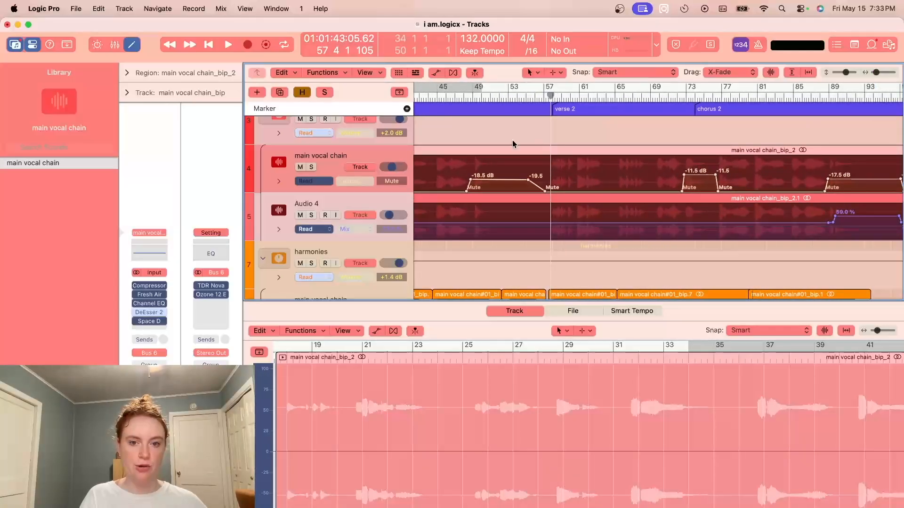
scroll(514, 143, "left", 3)
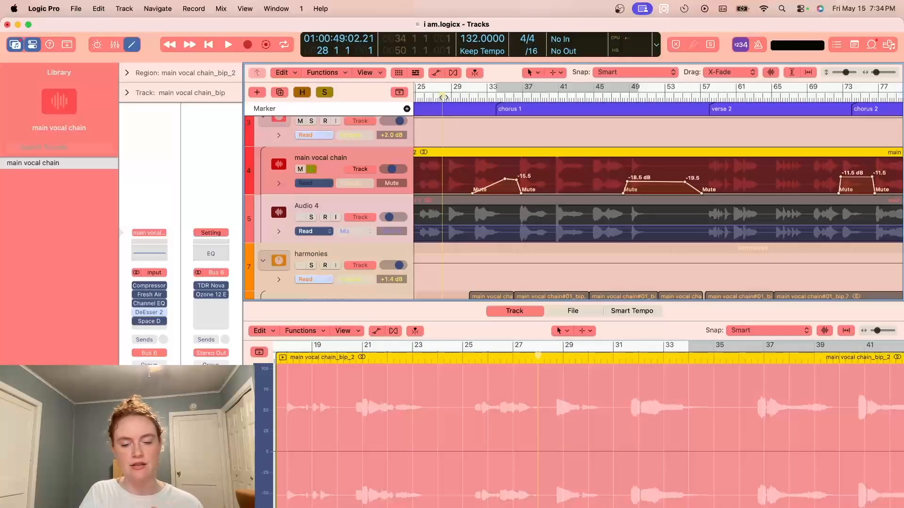
key("space")
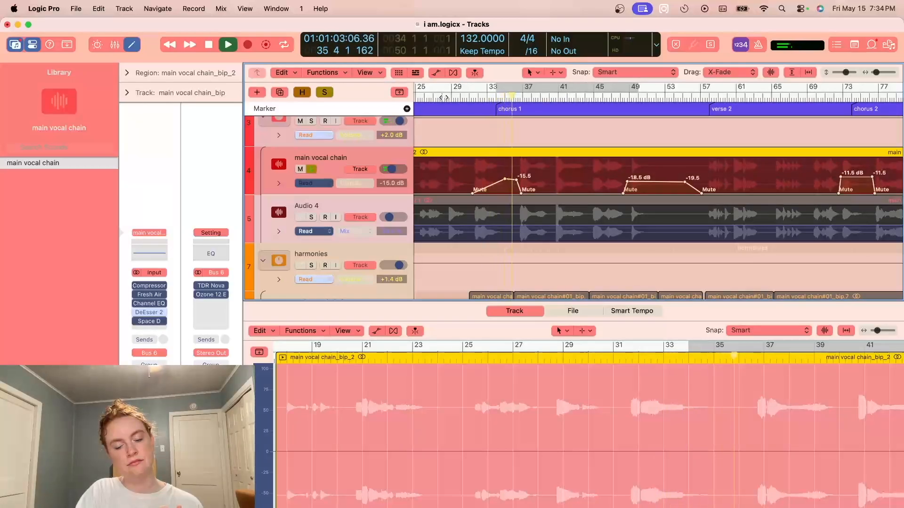
key("space")
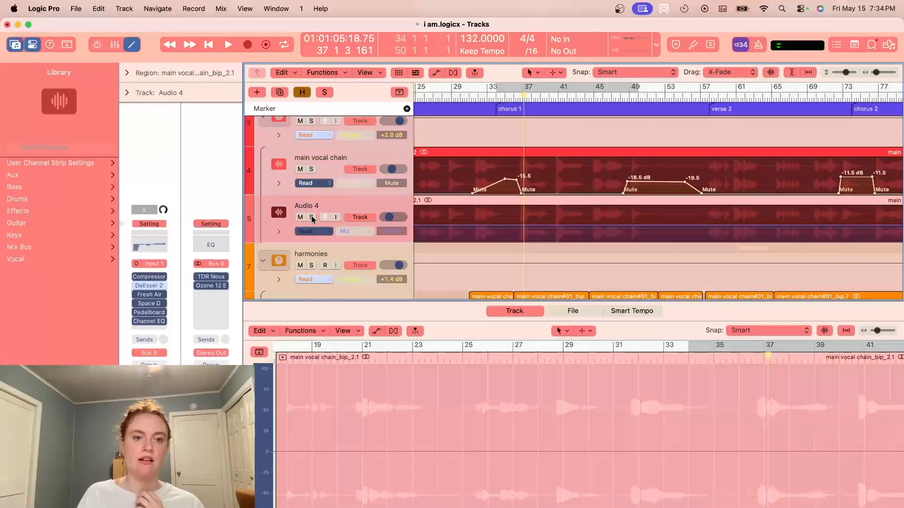
- Solo Audio 4 at bar 18 and inspect its Space Designer settings in full view
left_click(311, 218)
scroll(527, 248, "left", 8)
left_click(568, 97)
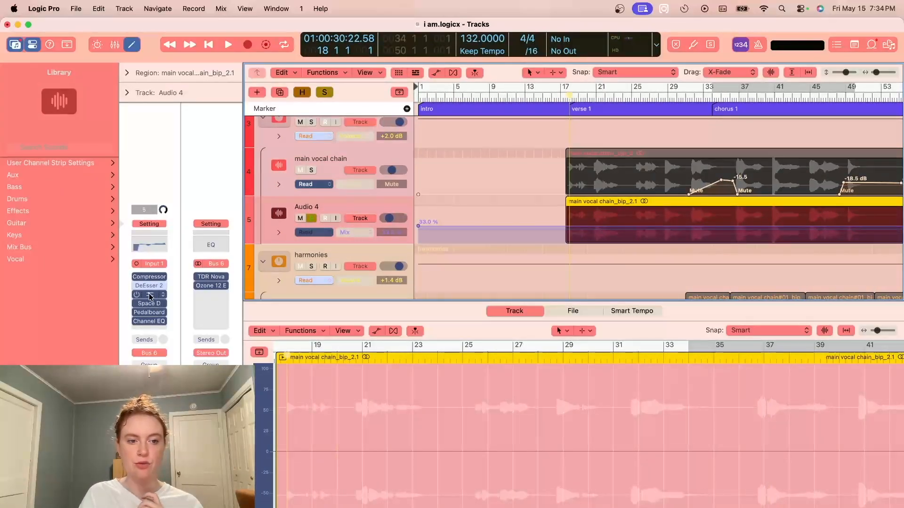
left_click(149, 295)
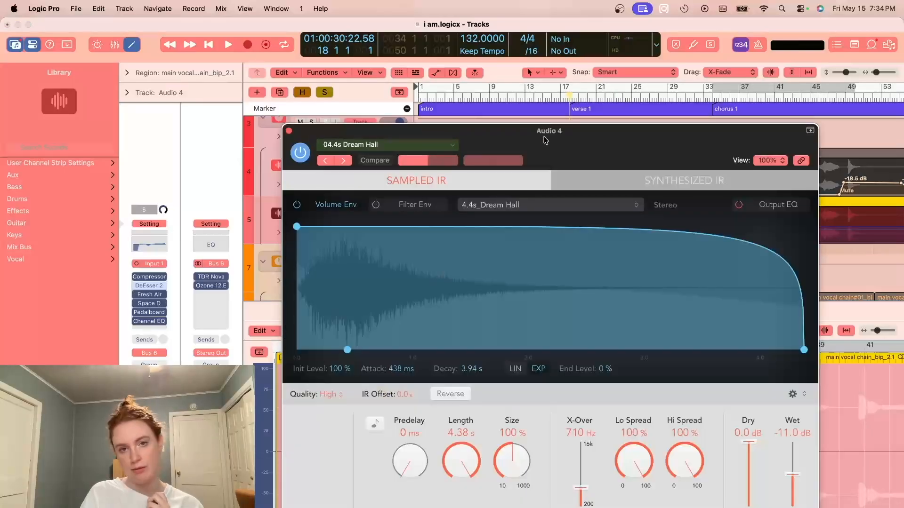
left_click_drag(545, 141, 524, 103)
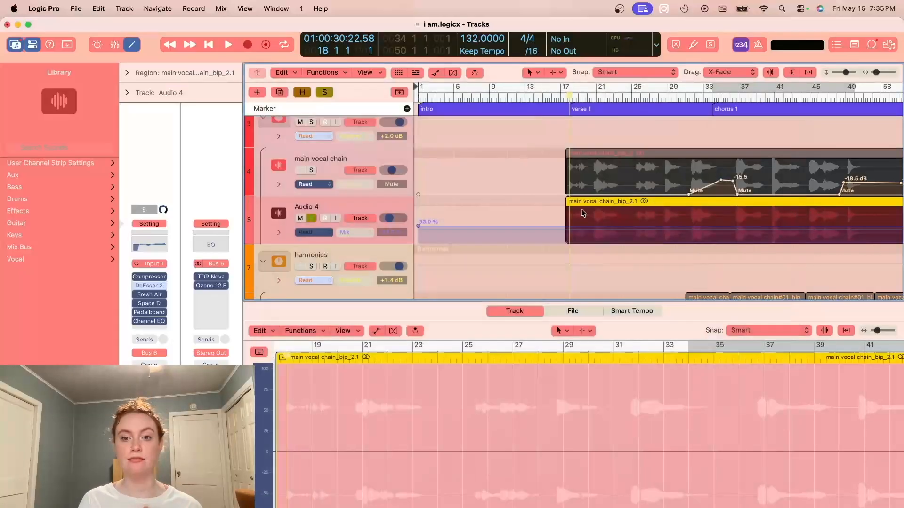
- Check Audio 4's list of automation parameters, then review its Space Designer once more and close the window
scroll(579, 214, "right", 5)
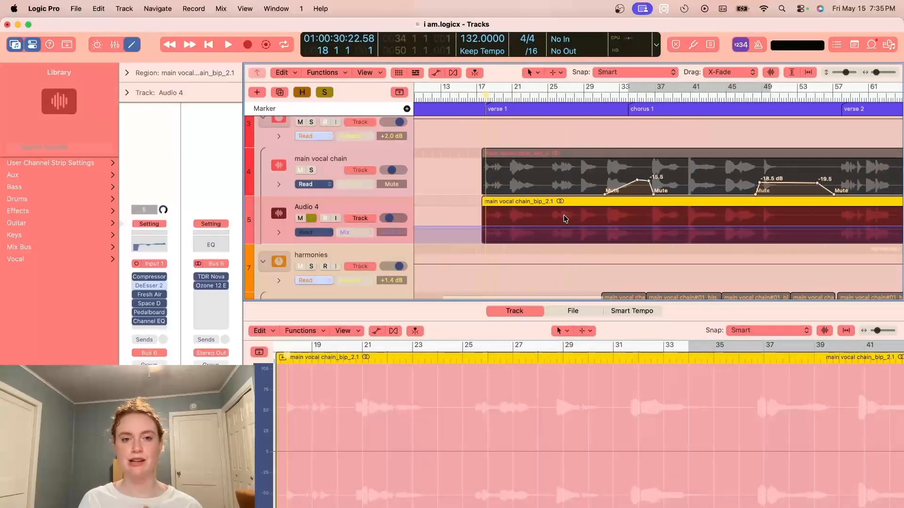
left_click(369, 235)
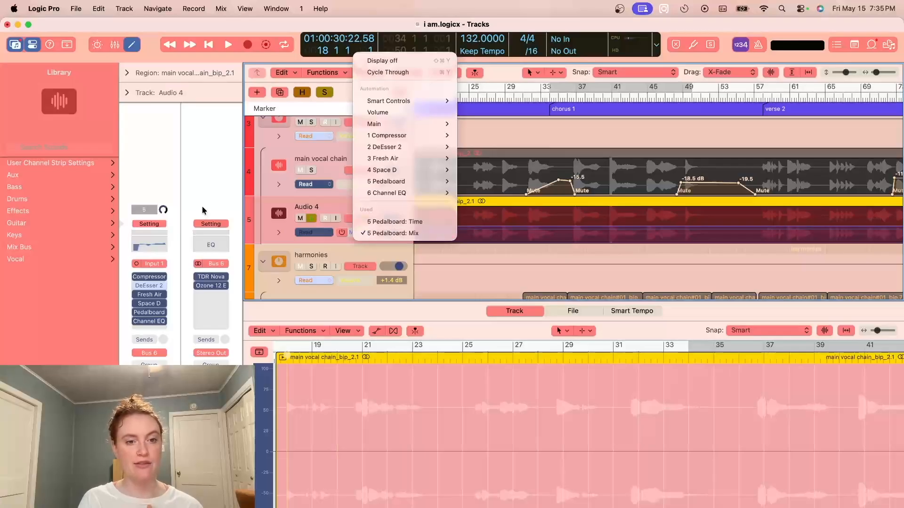
left_click(149, 303)
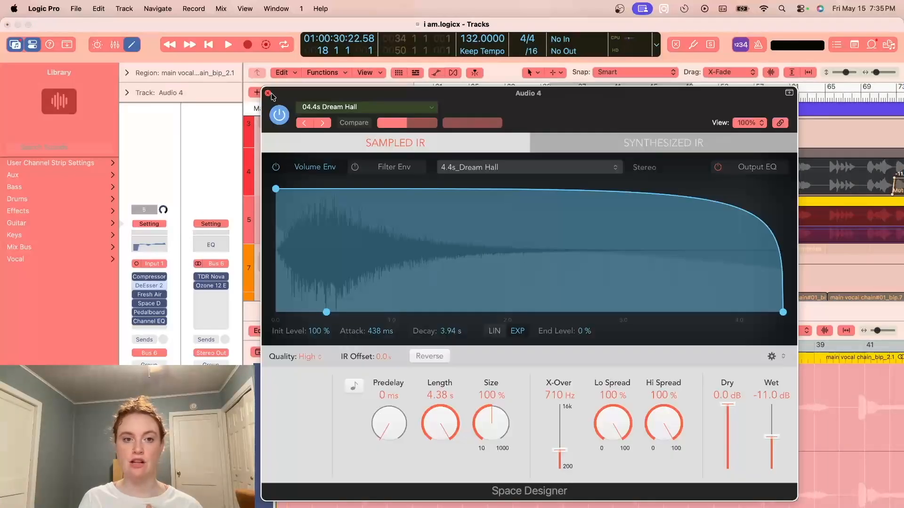
left_click(267, 93)
- Inspect the delay pedal in Audio 4's Pedalboard, close the window, and dismiss the plug-in chooser without adding anything
left_click(150, 312)
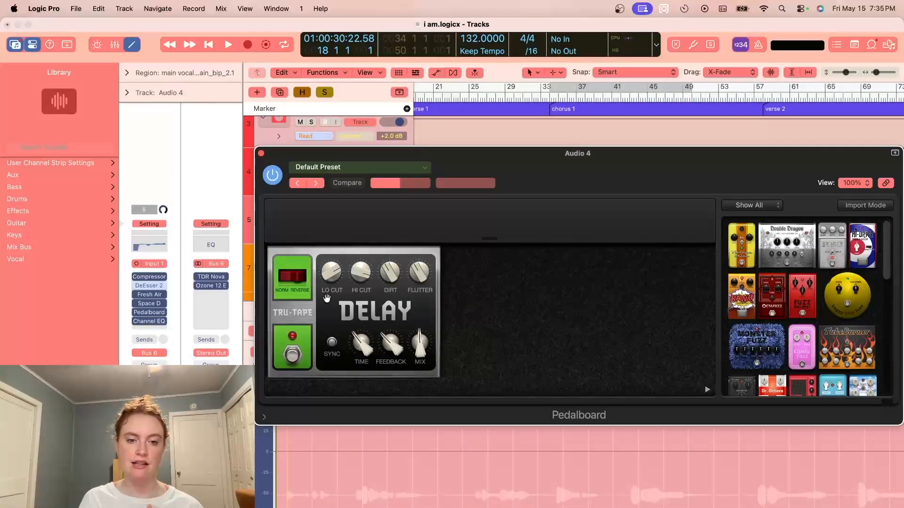
left_click(261, 153)
left_click(161, 330)
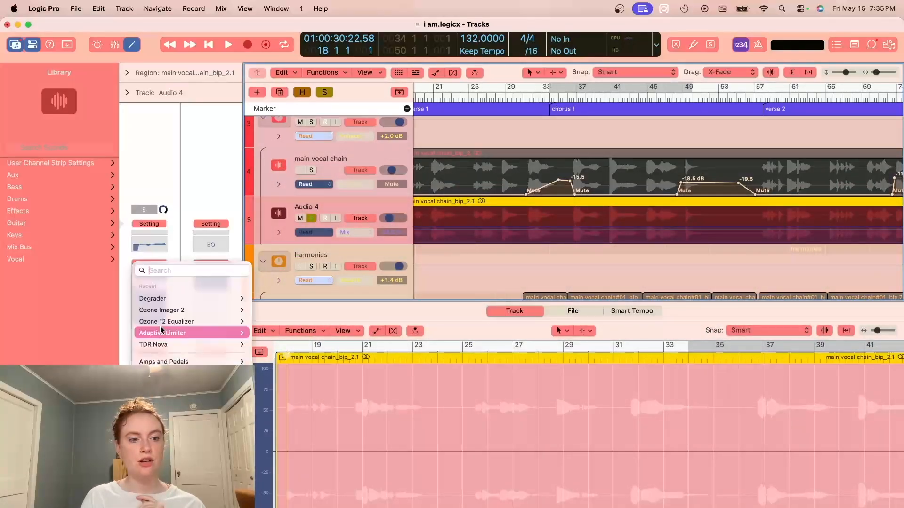
left_click(396, 376)
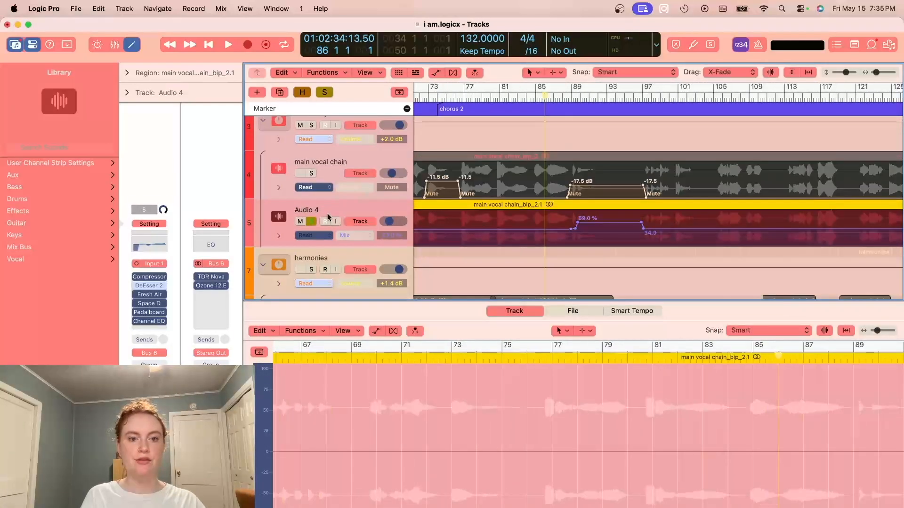
- Audition Audio 4 from bar 86 through its Pedalboard mix automation, then check its Channel EQ
key("space")
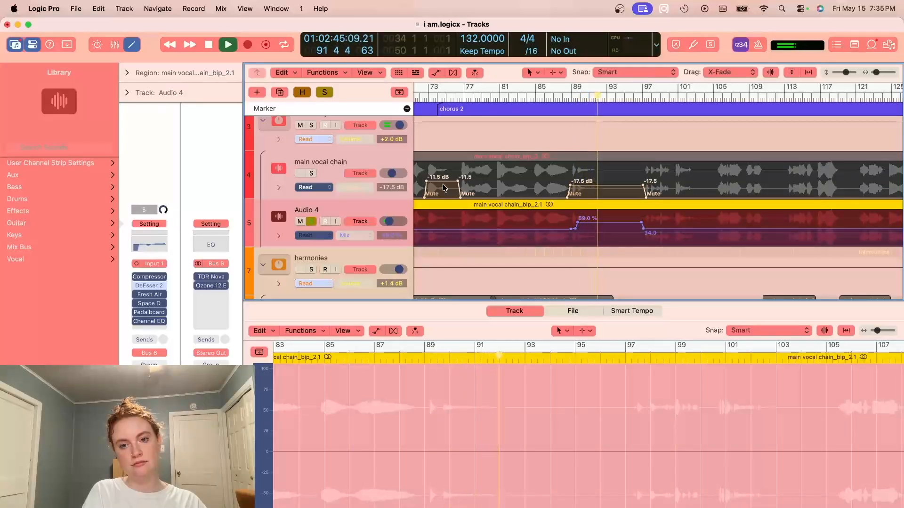
key("space")
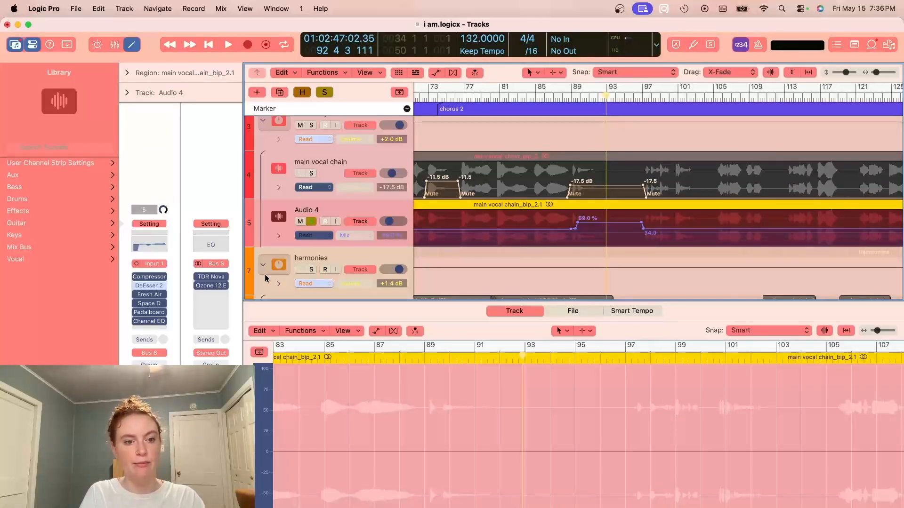
left_click(149, 321)
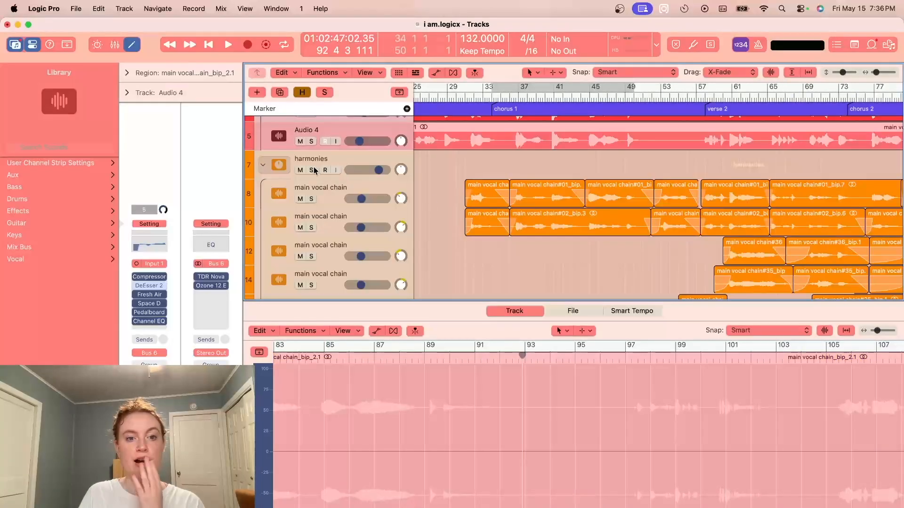
- Solo the harmonies stack and examine its layered main vocal chain regions across the song
left_click(312, 170)
scroll(591, 225, "down", 5)
scroll(592, 225, "right", 5)
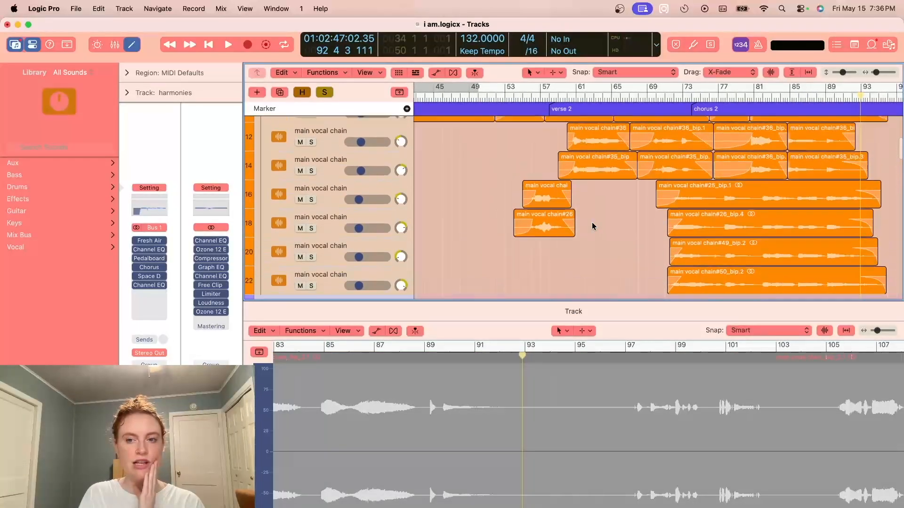
scroll(592, 226, "up", 5)
scroll(591, 226, "left", 6)
scroll(591, 226, "right", 2)
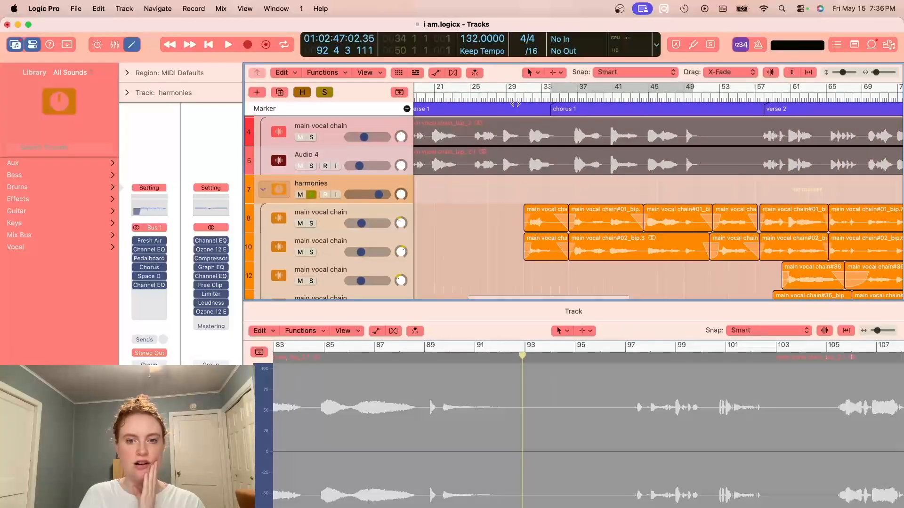
- Audition the soloed harmonies from bar 30 into verse 2, then replay them briefly from bar 51
left_click(515, 100)
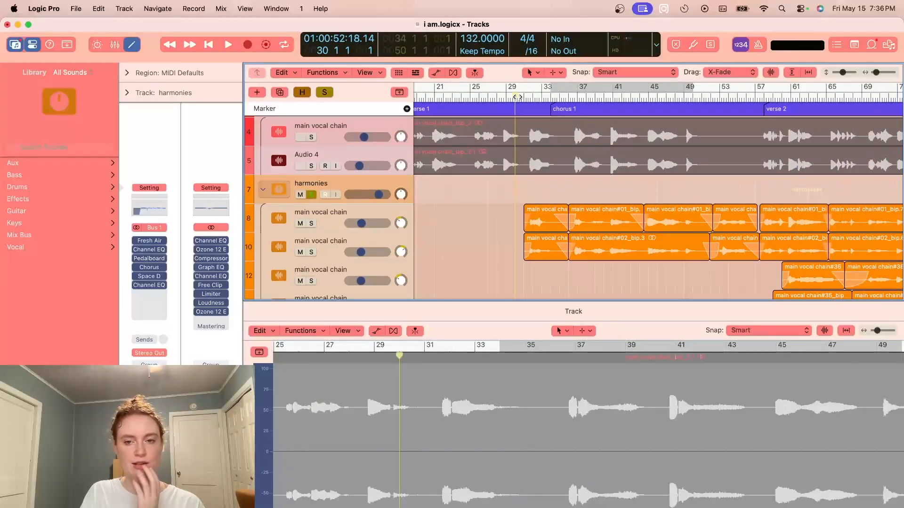
key("space")
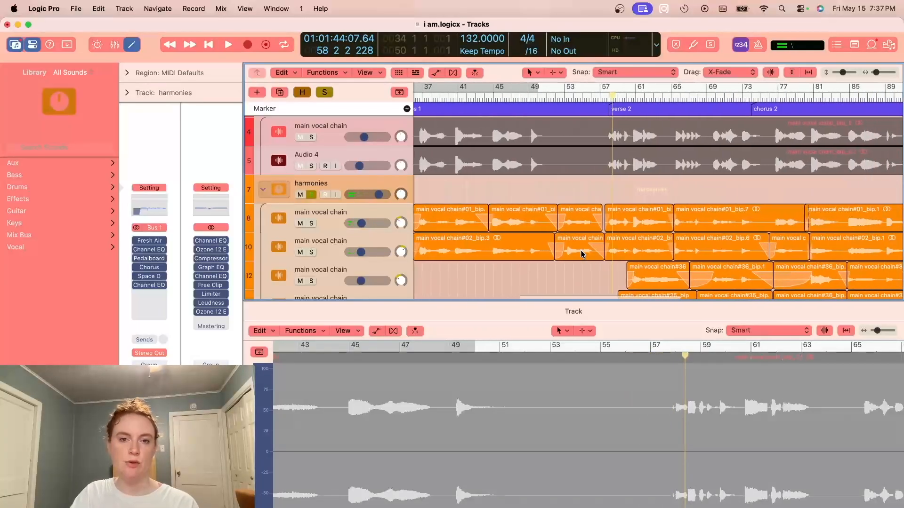
key("space")
left_click(543, 94)
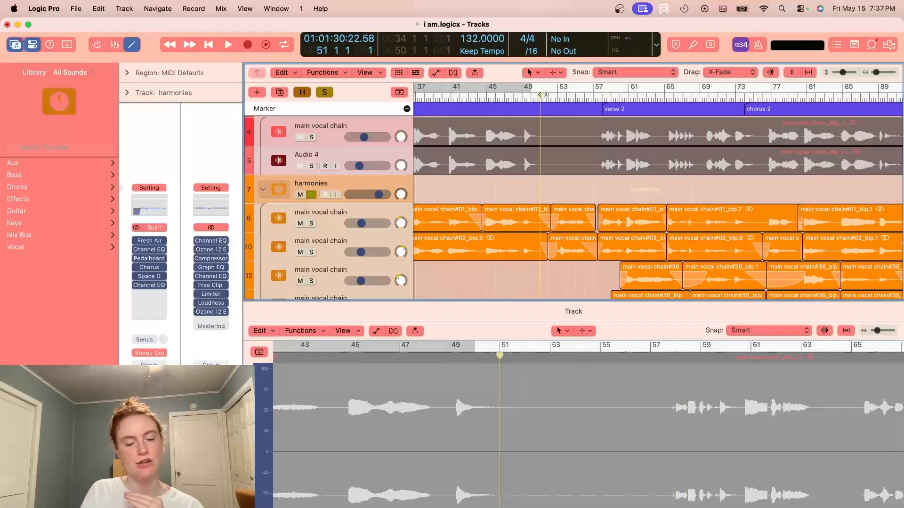
key("space")
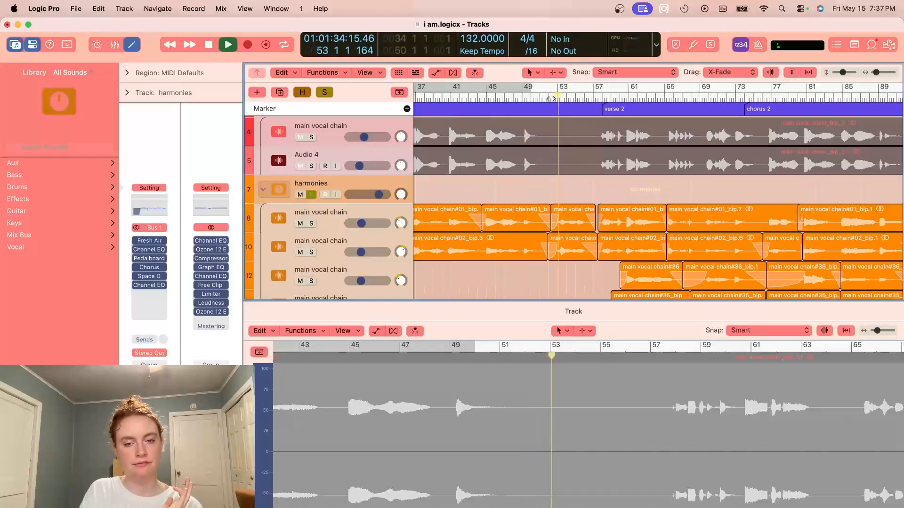
key("space")
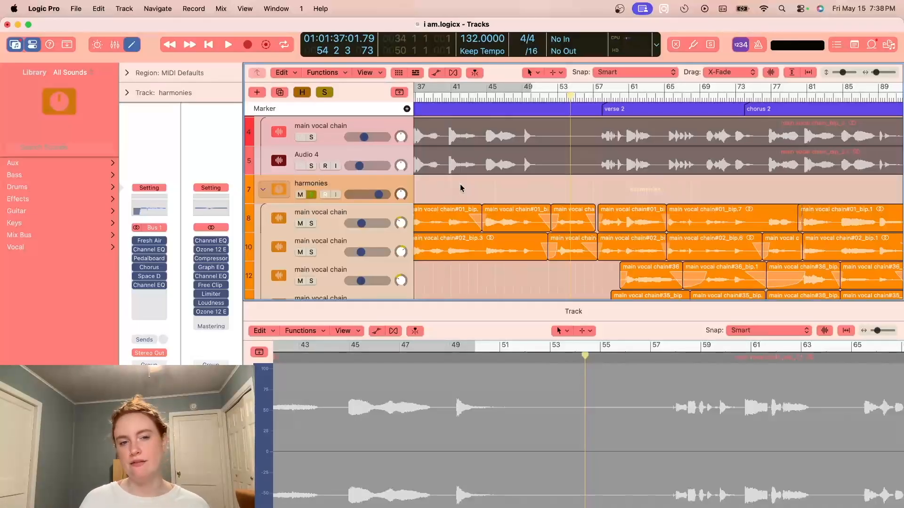
- Inspect the Fresh Air, first Channel EQ, Pedalboard and Space Designer plug-ins on the harmonies stack, closing each window
left_click(149, 241)
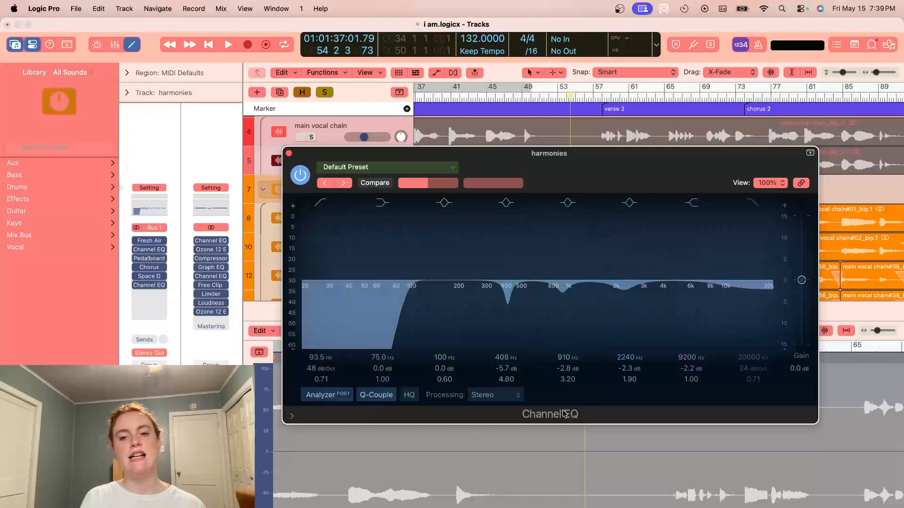
left_click(289, 153)
left_click(149, 258)
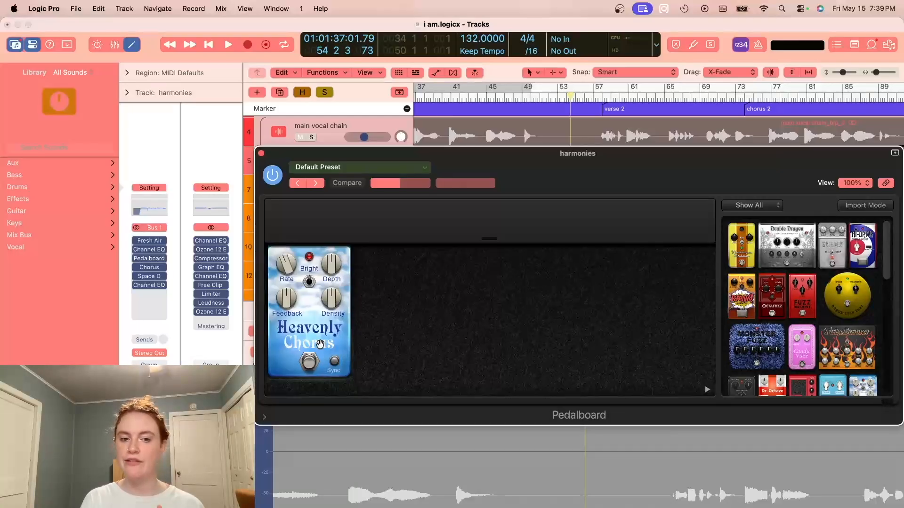
left_click(261, 153)
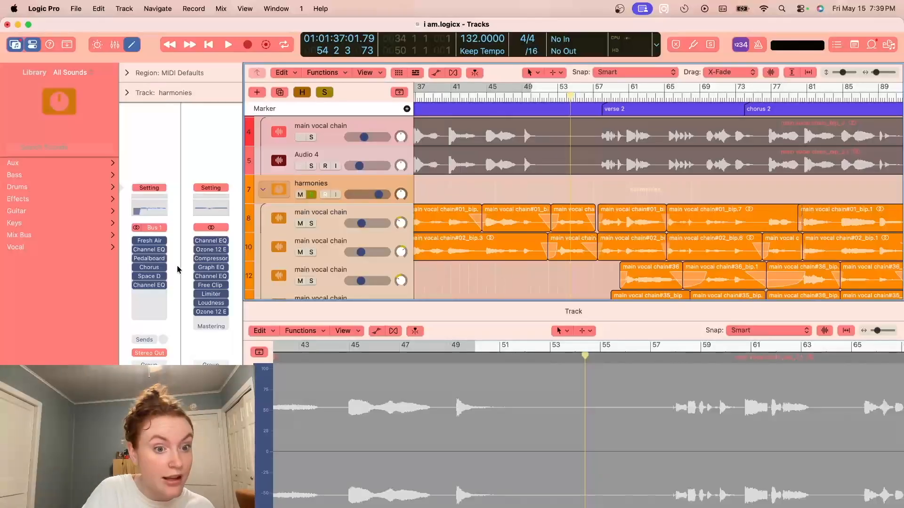
left_click(149, 277)
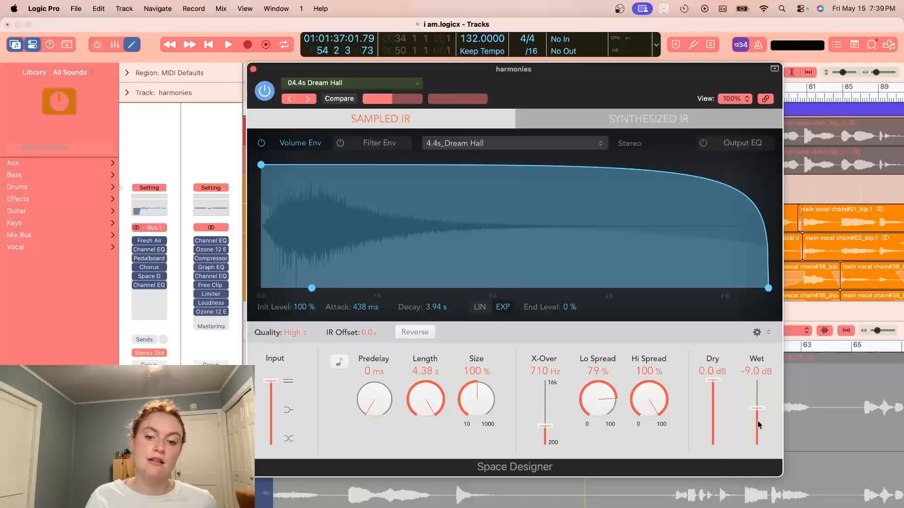
left_click(253, 69)
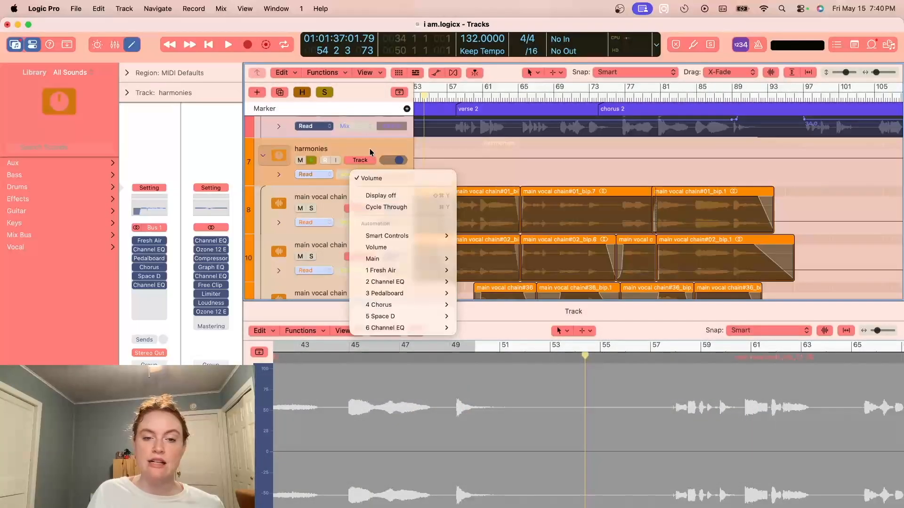
- Show the automation on the harmony tracks for a quick look and hide it again
key("Escape")
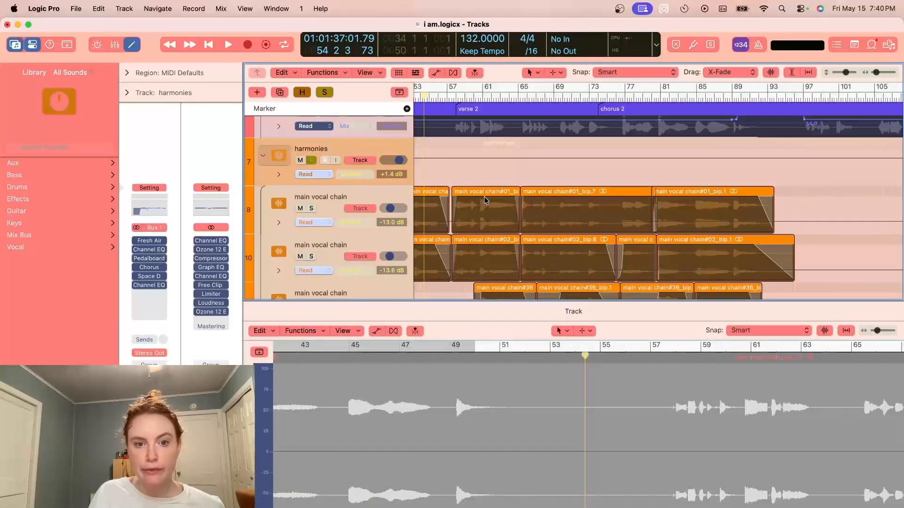
key("a")
scroll(532, 207, "left", 4)
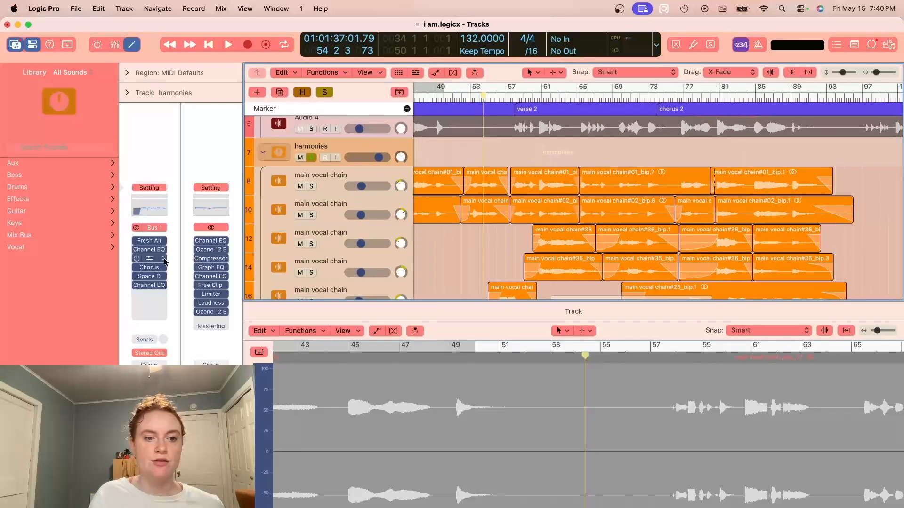
- Compare the first and last Channel EQ settings on the harmonies stack, closing each window after viewing it
left_click(150, 286)
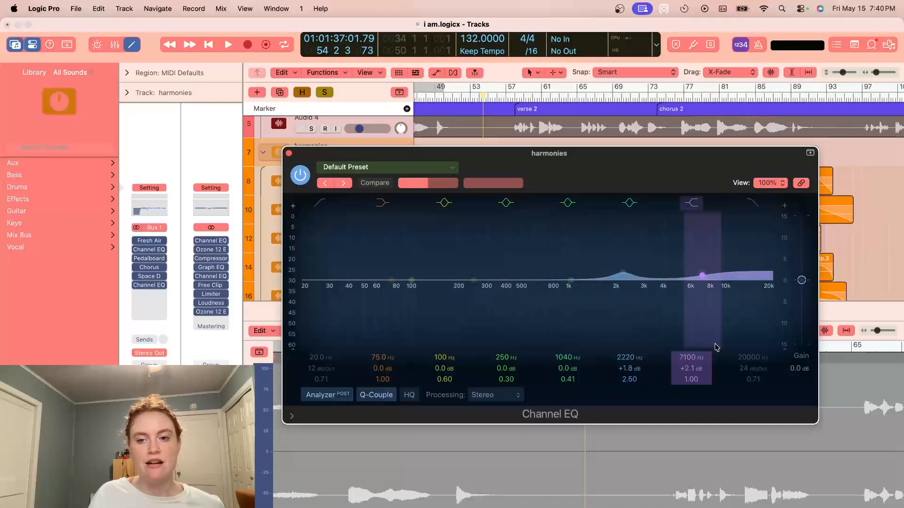
left_click(289, 152)
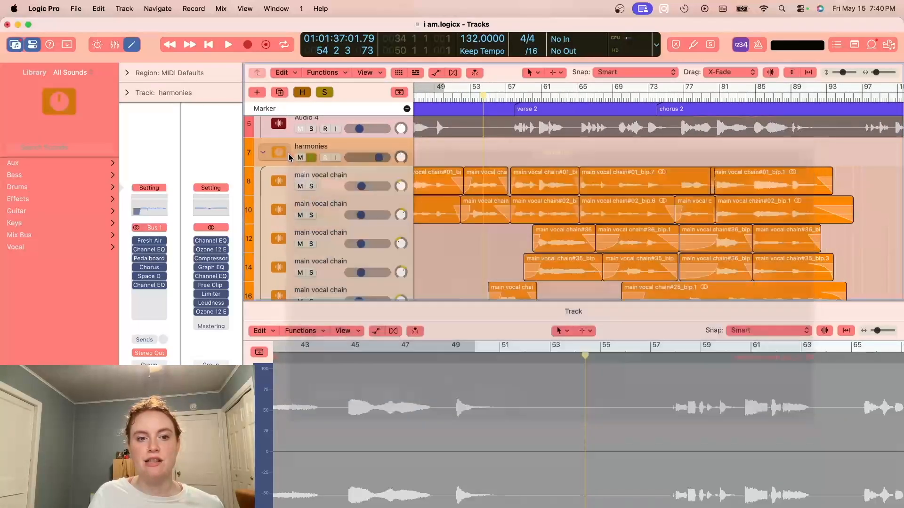
left_click(145, 252)
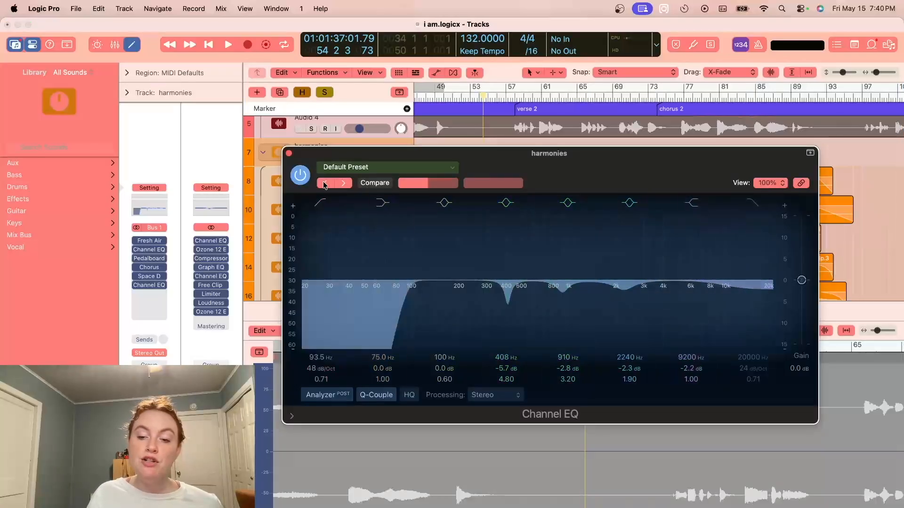
left_click(289, 153)
left_click(150, 285)
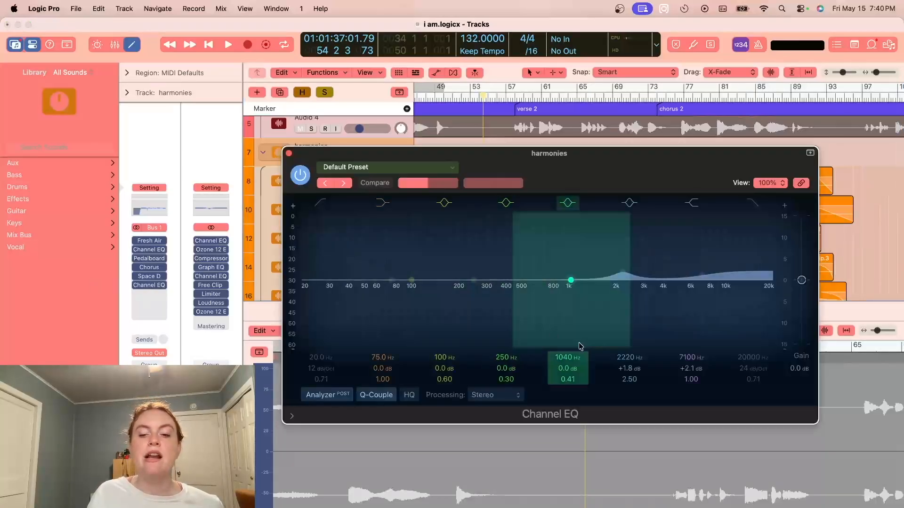
left_click(289, 153)
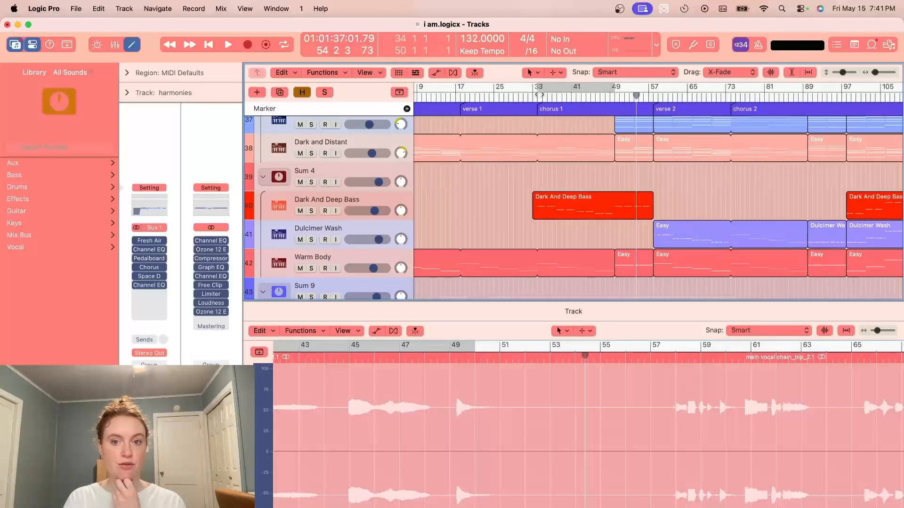
- Set the cycle range over chorus 1, bars 34 to 58, and audition the Dark And Deep Bass track
left_click_drag(538, 92, 652, 92)
key("space")
left_click(311, 210)
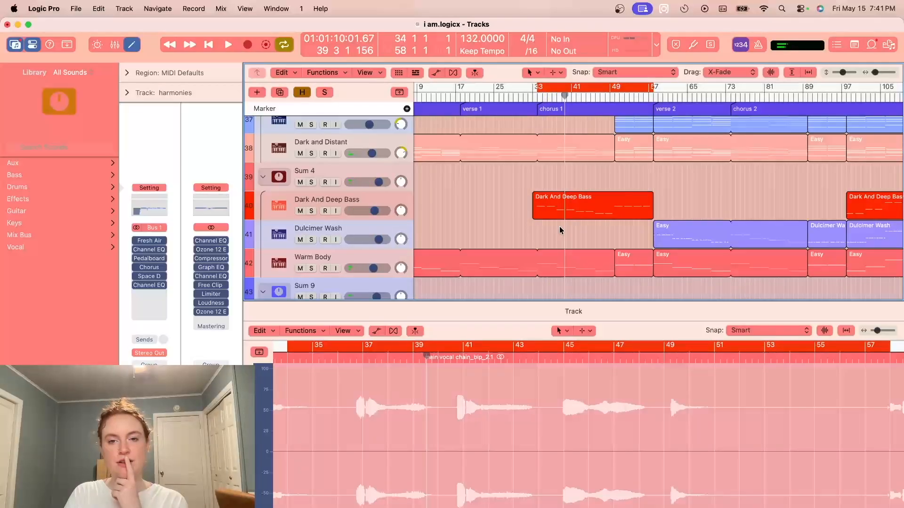
- Solo the untitled drum stack, audition it at the start of chorus 1, and select its first Depth Kick track
scroll(529, 231, "down", 14)
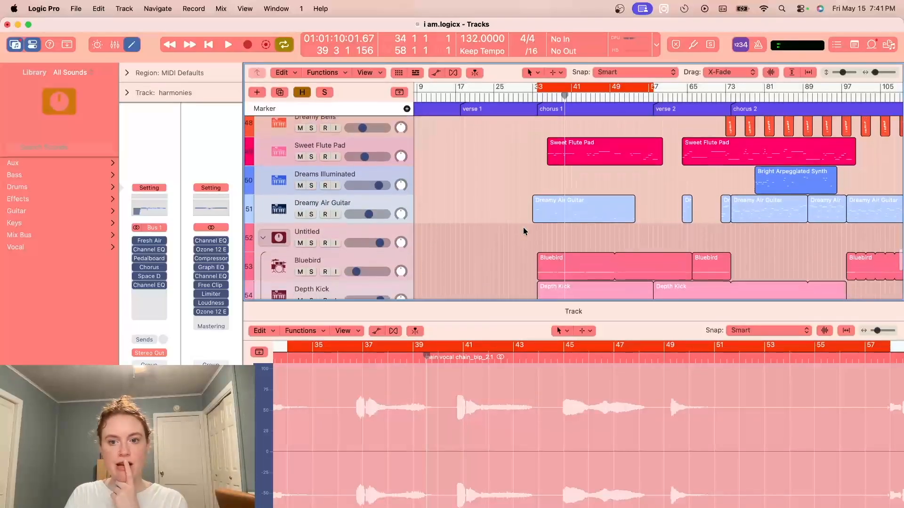
scroll(524, 227, "right", 2)
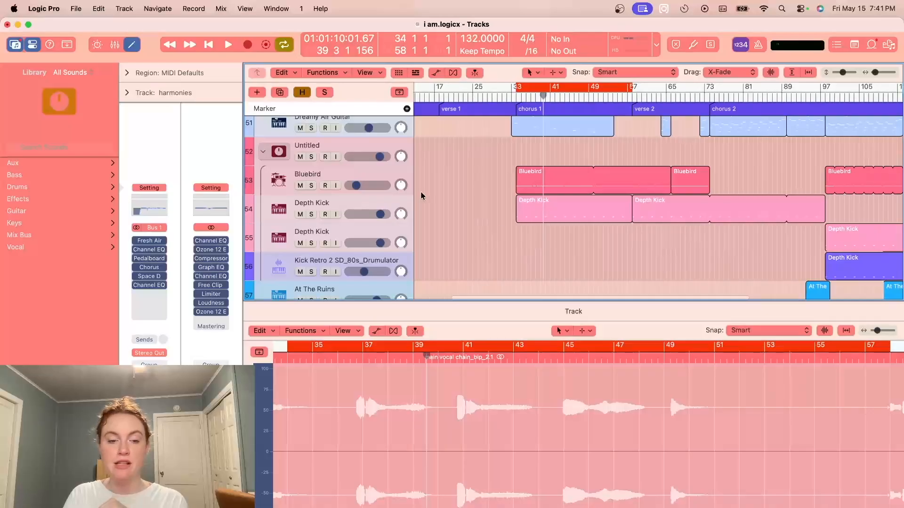
left_click(313, 157)
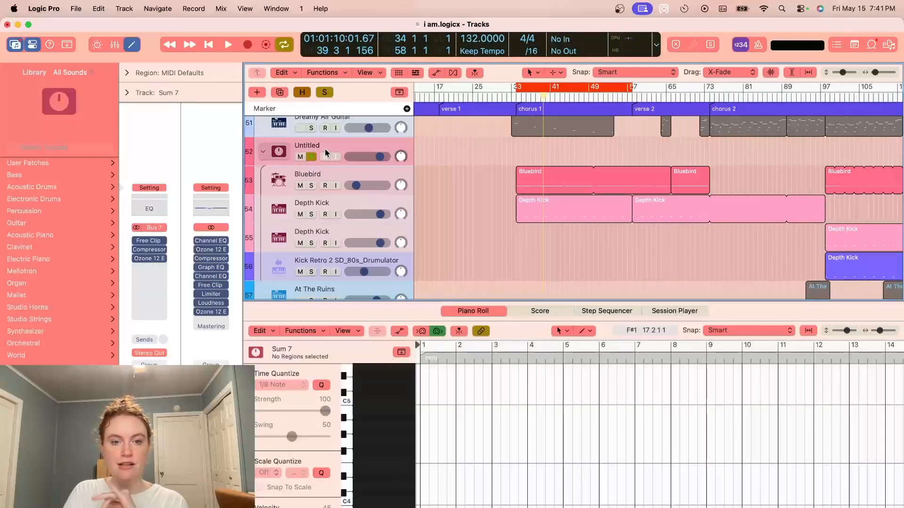
key("space")
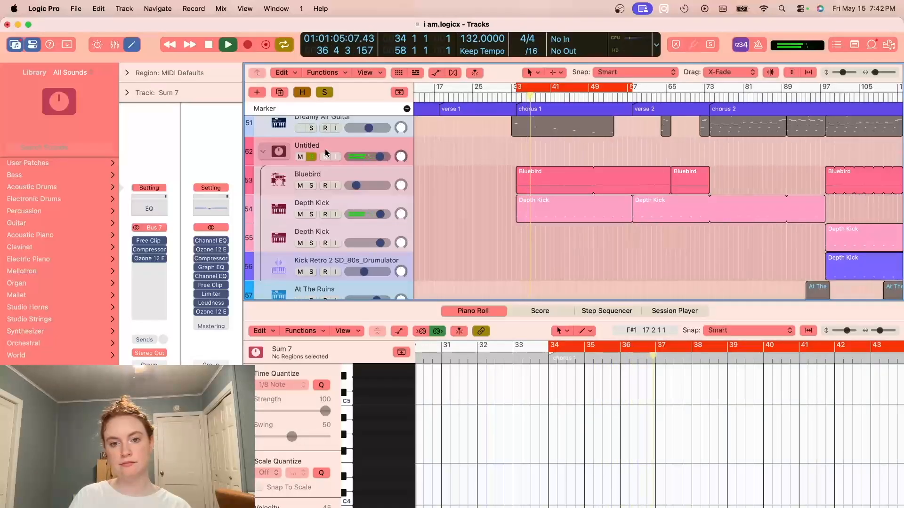
left_click(317, 217)
key("space")
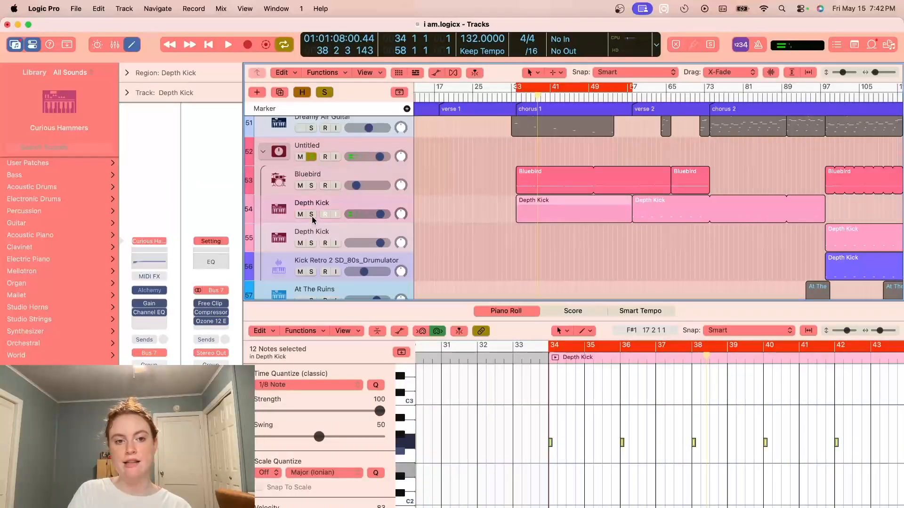
- Inspect the Alchemy instrument and Channel EQ settings on the Depth Kick track, closing each window after viewing it
left_click(149, 291)
left_click(307, 204)
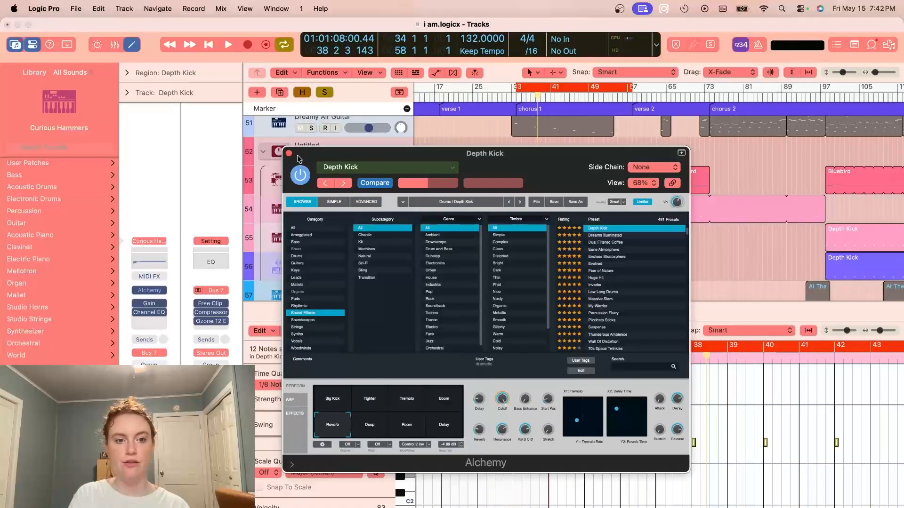
left_click(289, 153)
left_click(151, 314)
left_click_drag(397, 288, 352, 301)
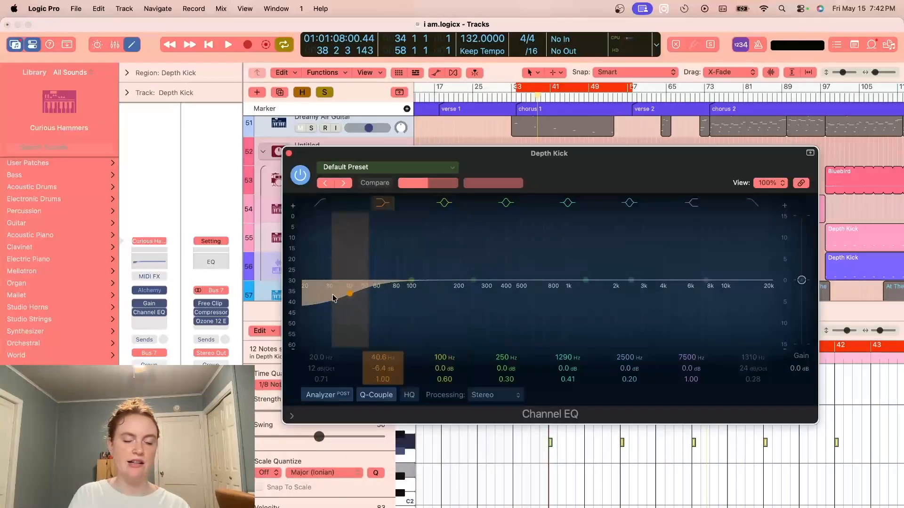
left_click(288, 153)
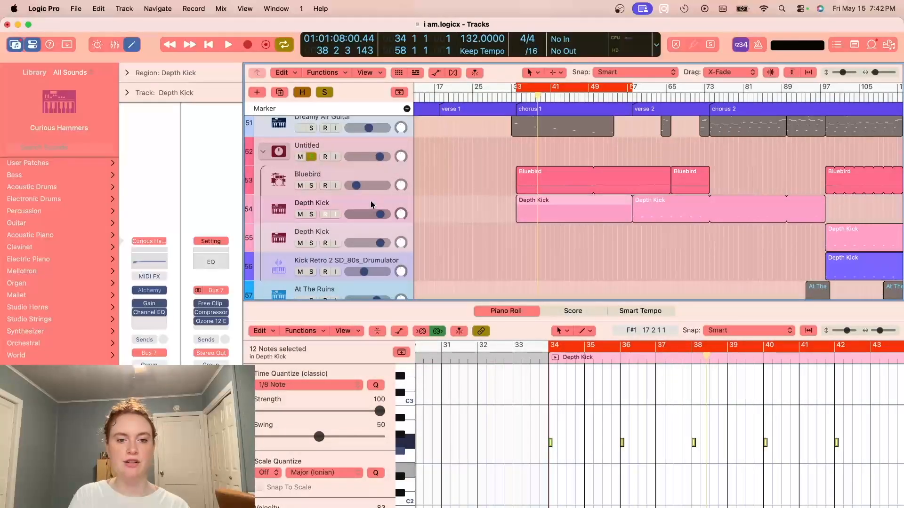
- Audition the soloed Bluebird drum track in chorus 1, bring its volume down, and clear the solo
left_click(312, 185)
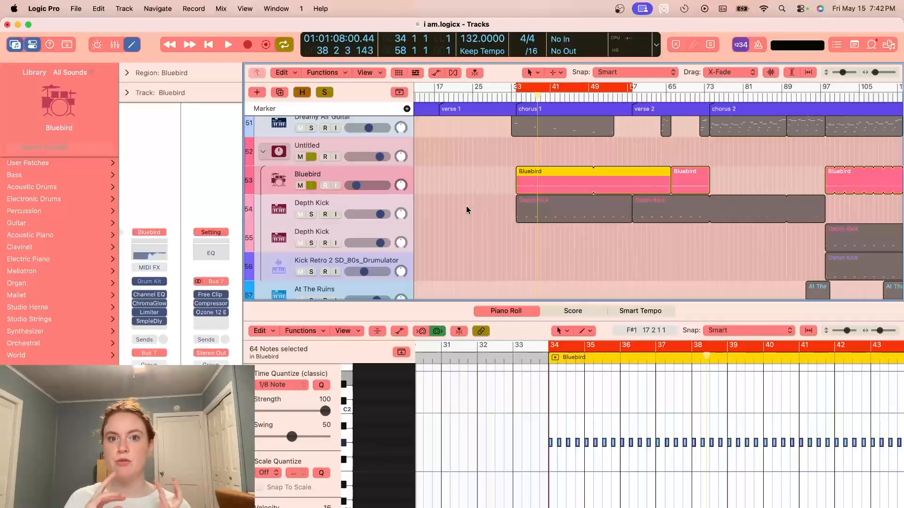
left_click_drag(876, 75, 877, 73)
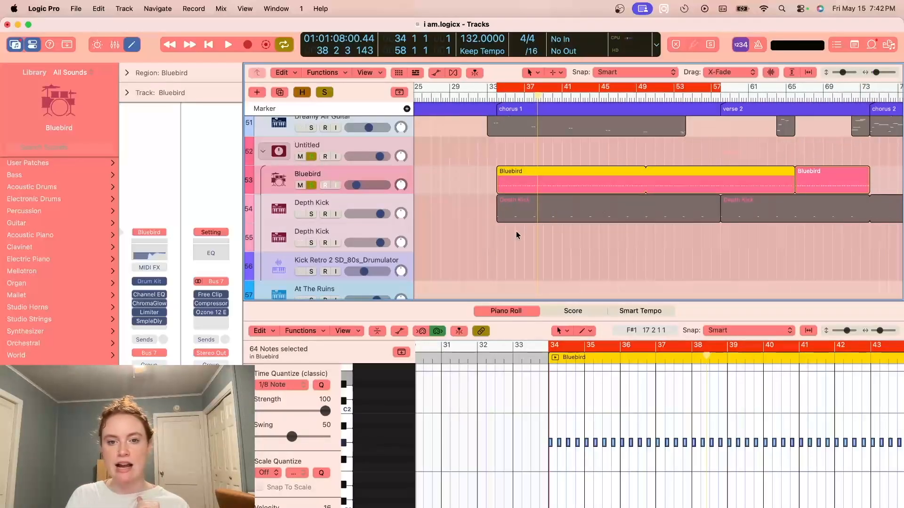
key("space")
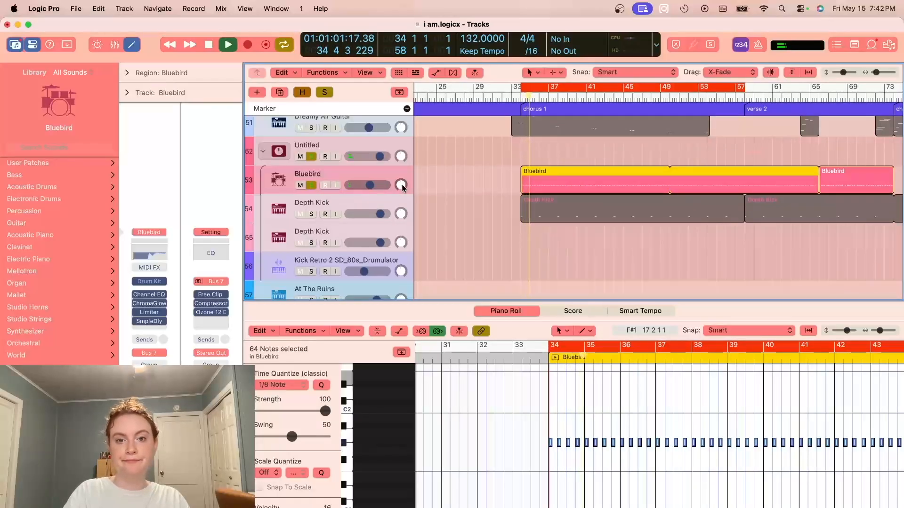
key("space")
left_click_drag(370, 185, 353, 185)
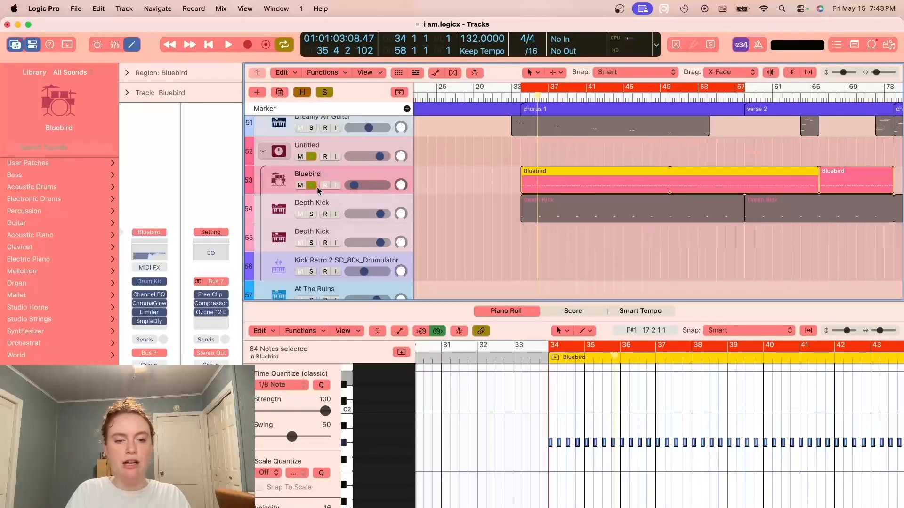
left_click(310, 185)
- Examine how the Bluebird and Depth Kick regions are arranged from chorus 1 to beyond bar 97
scroll(525, 242, "up", 2)
scroll(524, 241, "right", 2)
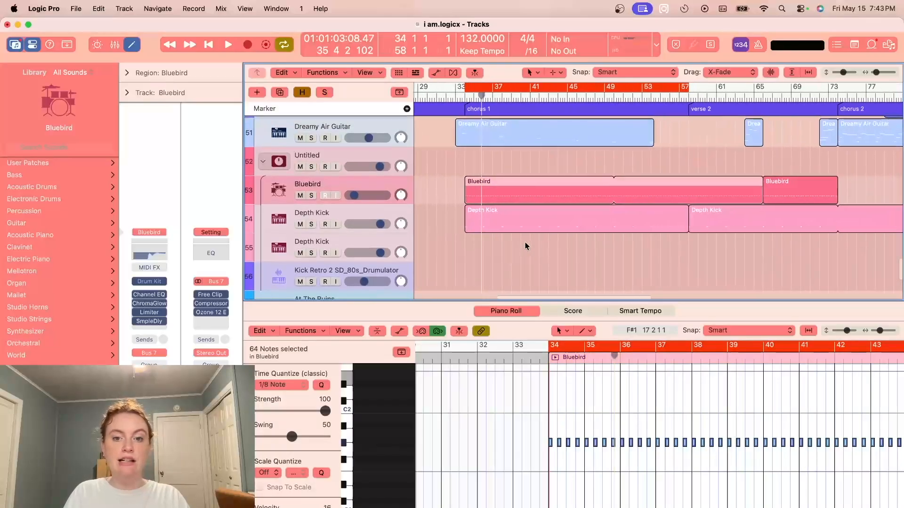
left_click_drag(875, 72, 873, 72)
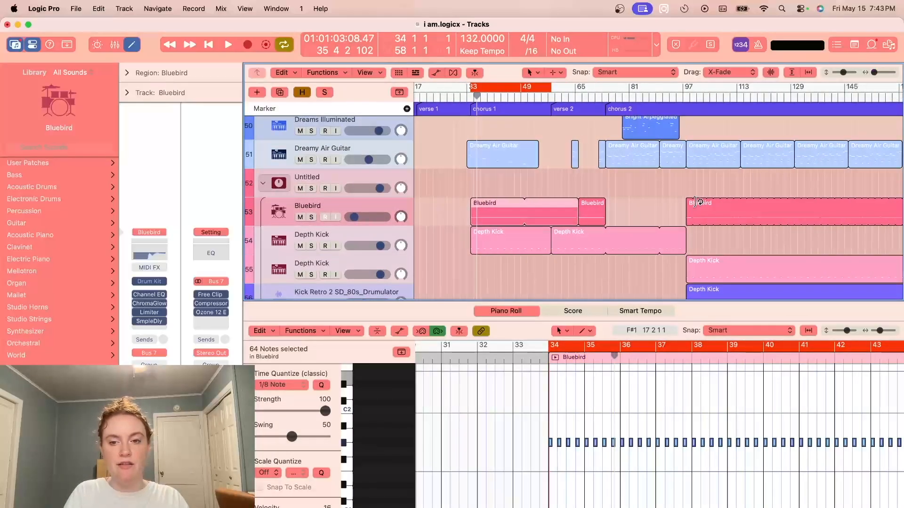
left_click(652, 207)
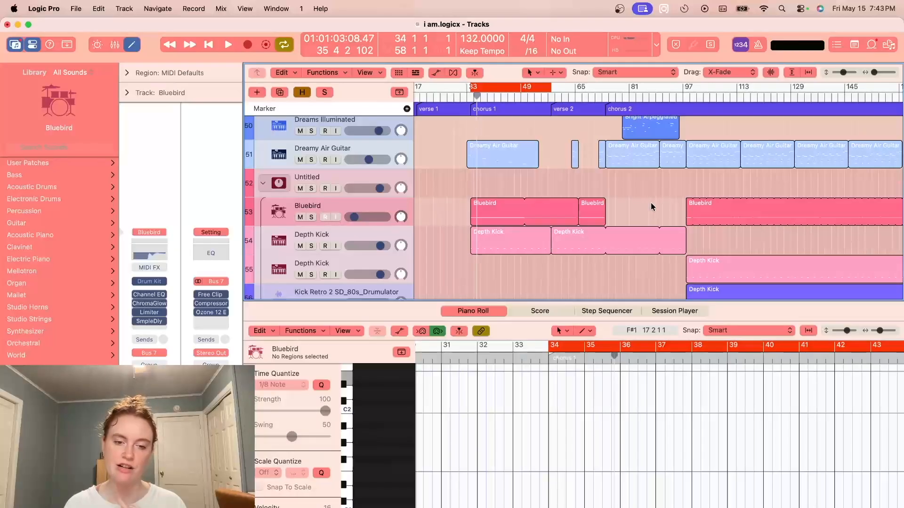
scroll(692, 193, "down", 3)
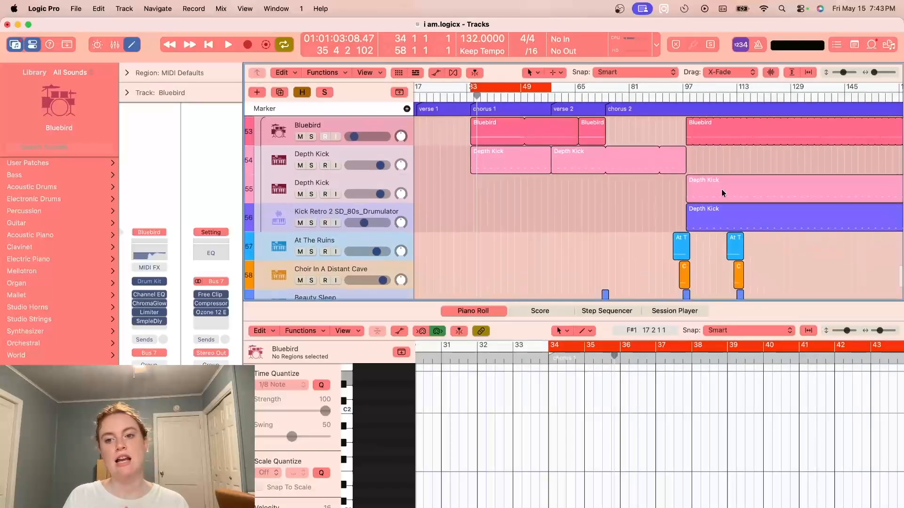
scroll(741, 235, "up", 4)
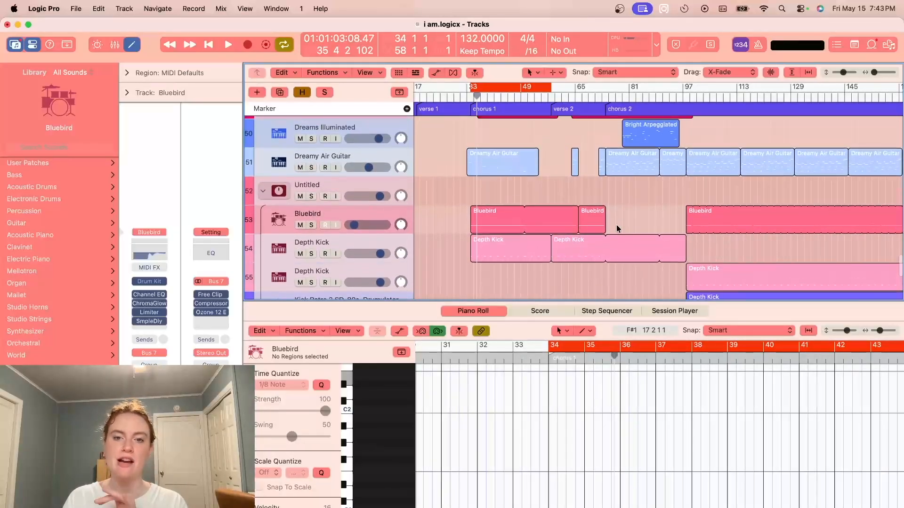
- Turn off the cycle and play the full mix from bar 49 through verse 2 into chorus 2
scroll(618, 229, "up", 5)
scroll(618, 229, "right", 1)
scroll(618, 230, "up", 4)
left_click(513, 87)
left_click(534, 96)
left_click(506, 96)
key("space")
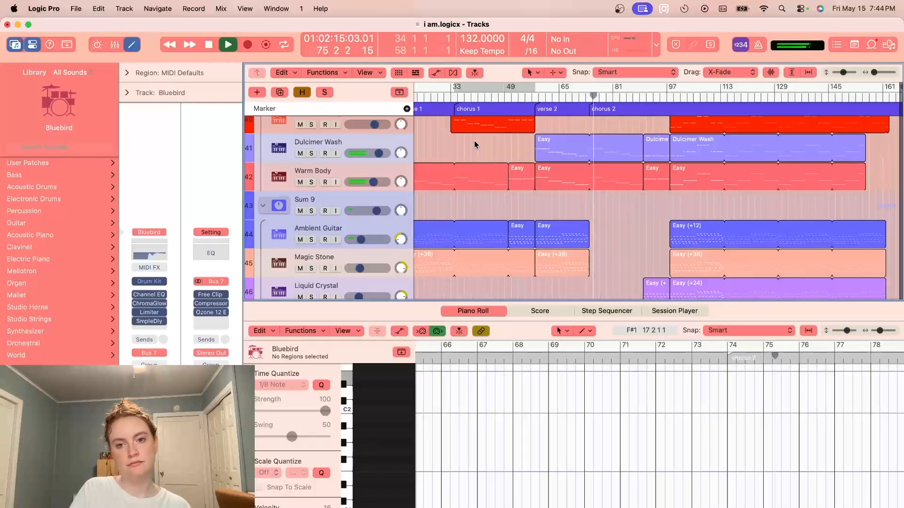
key("space")
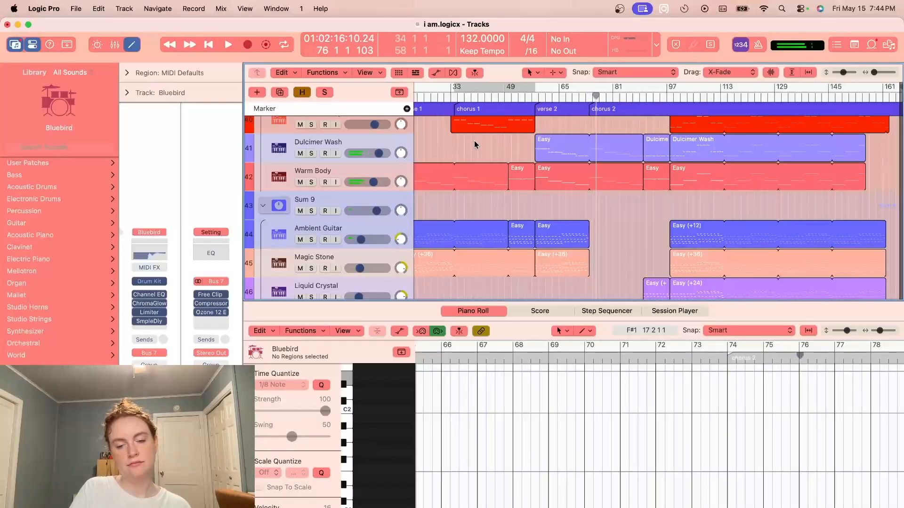
- Return the playhead to bar 49 and look over the bass and guitar layers around verse 2
scroll(475, 141, "up", 1)
left_click(505, 97)
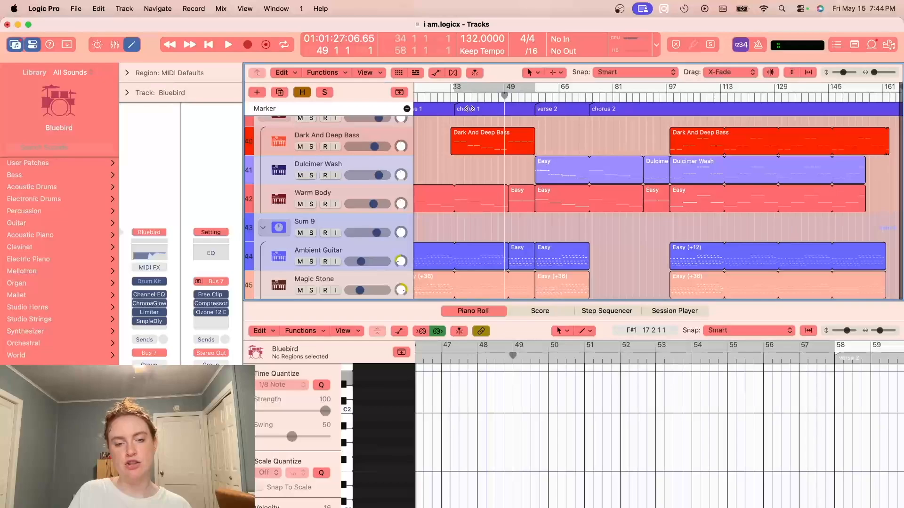
scroll(535, 203, "down", 2)
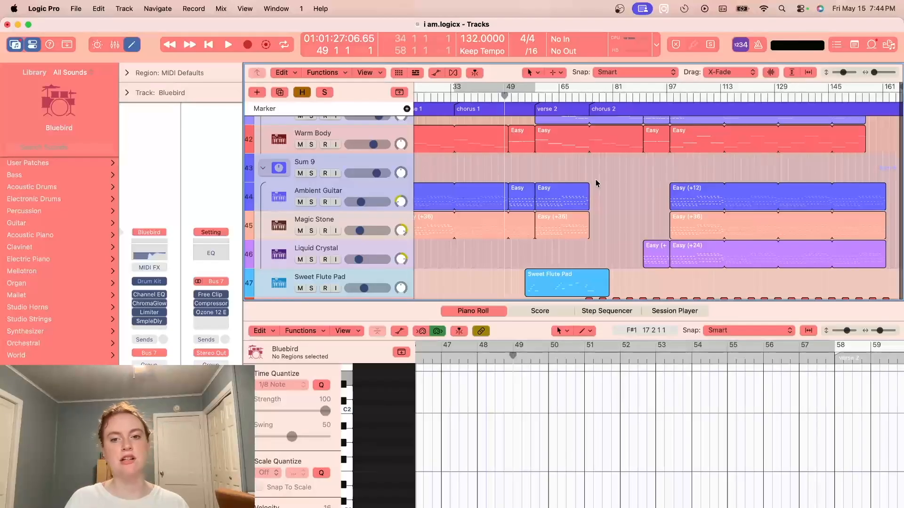
scroll(595, 179, "up", 6)
scroll(563, 180, "down", 2)
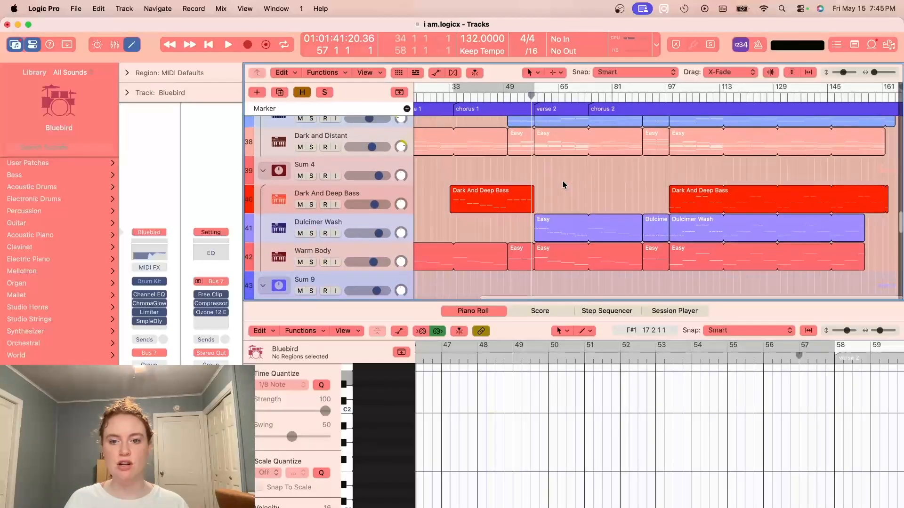
- Audition the soloed Dulcimer Wash track with the cycle set over verse 2, bars 58 to 74, and clear the solo
left_click(311, 233)
left_click_drag(535, 90, 589, 96)
left_click(372, 224)
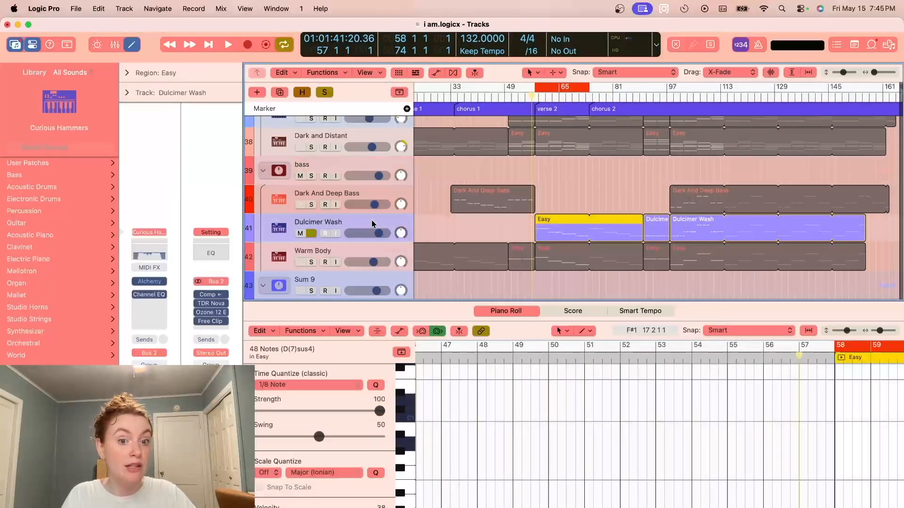
key("space")
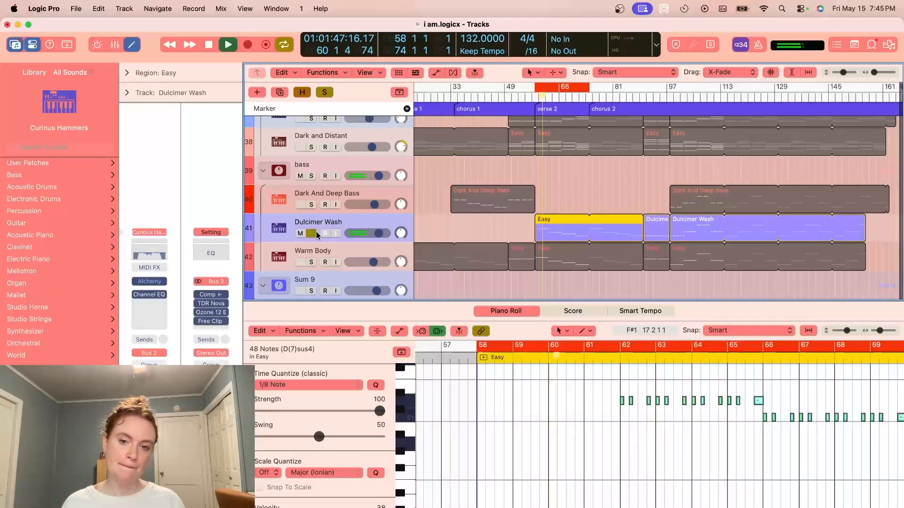
key("space")
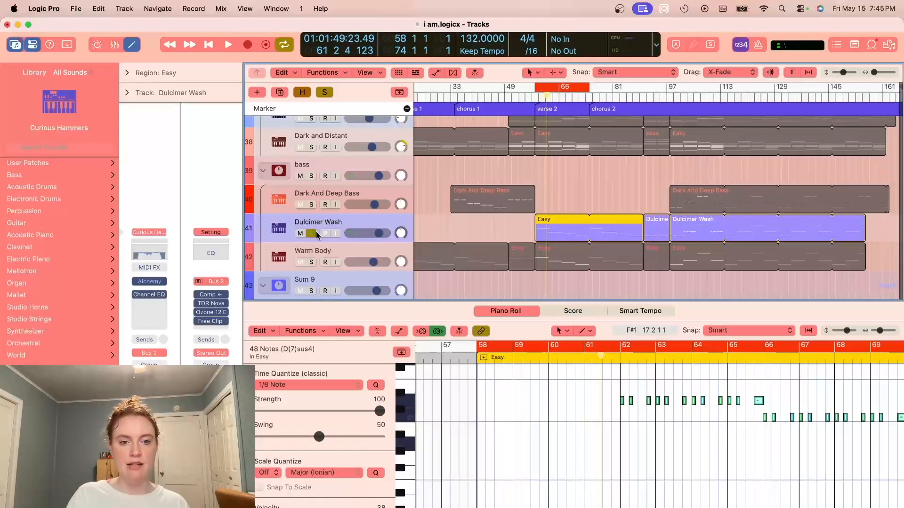
left_click(315, 234)
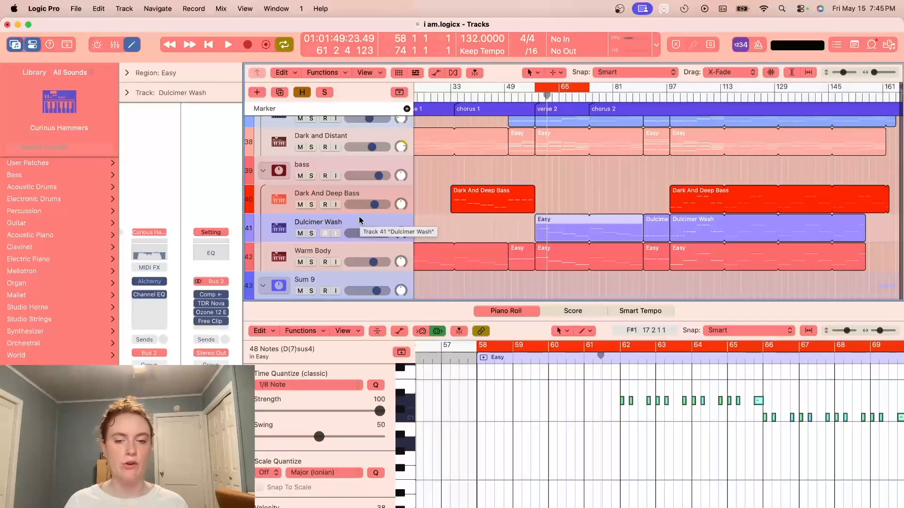
- Solo the Traveller In Time track and audition it from the start of verse 2
scroll(339, 225, "up", 5)
left_click(319, 251)
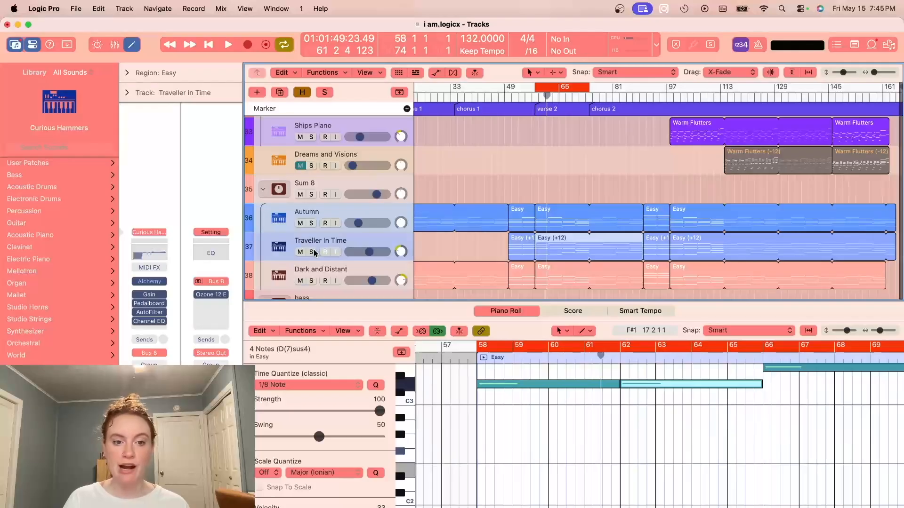
left_click(312, 252)
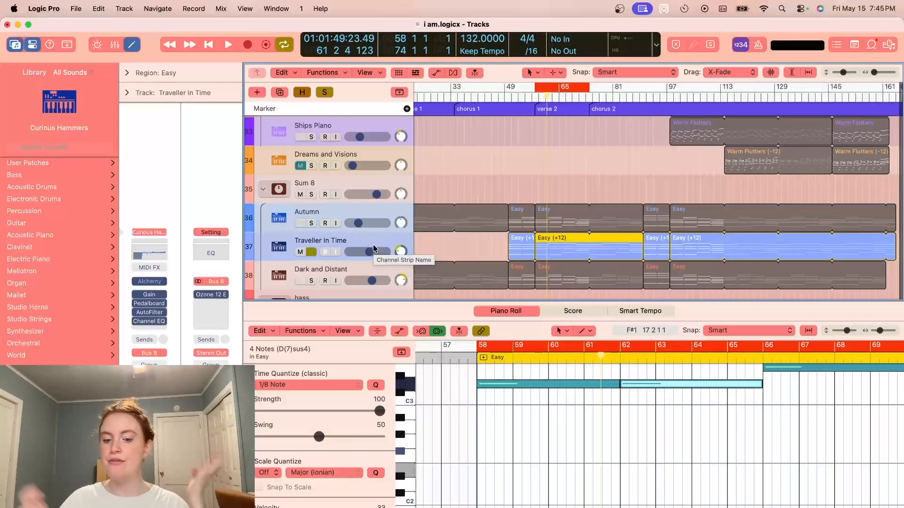
key("space")
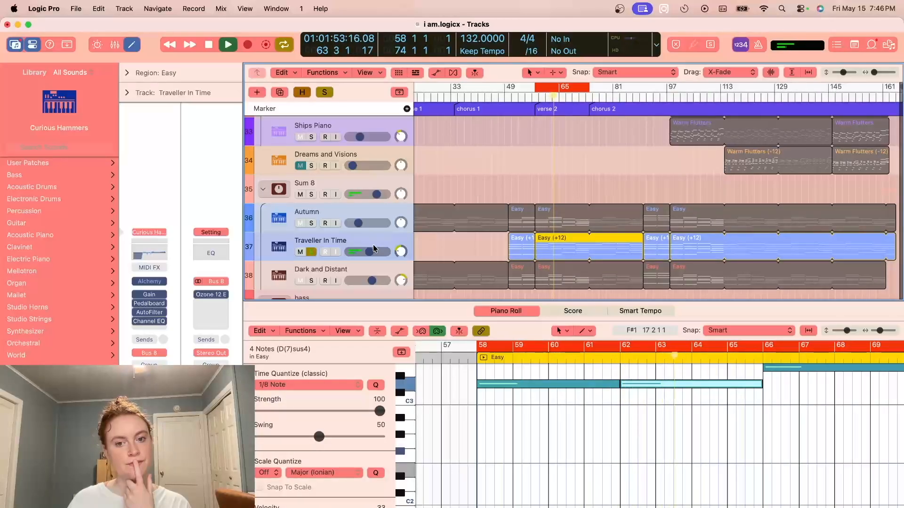
key("space")
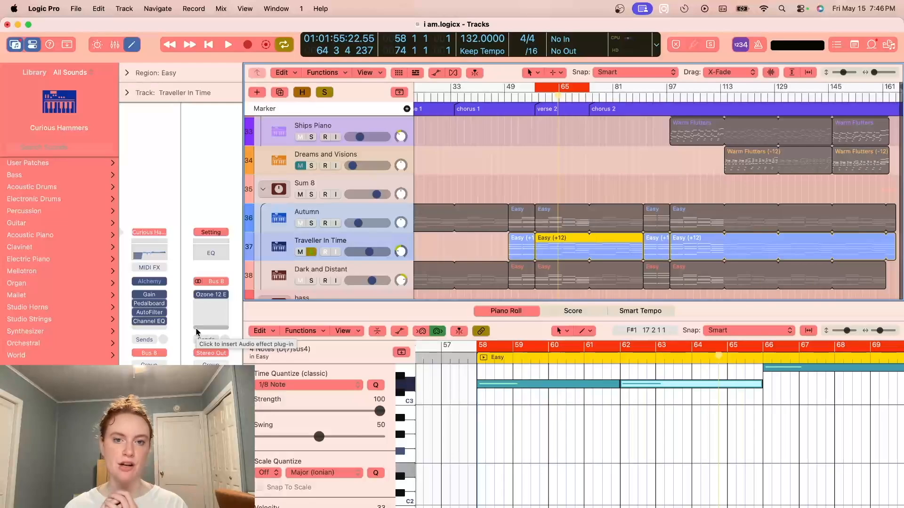
- Inspect the Pedalboard and Channel EQ settings on the Traveller In Time track, close both windows, and clear the solo
left_click(150, 303)
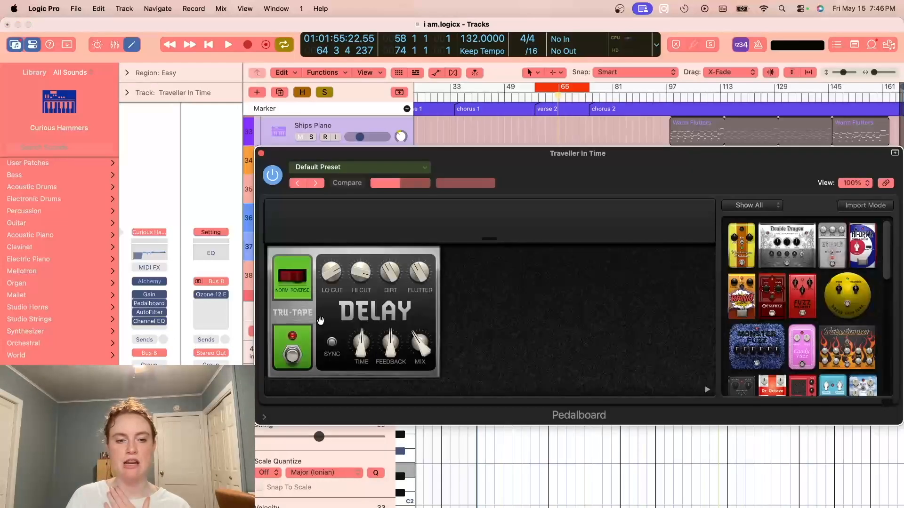
left_click(261, 155)
left_click(150, 321)
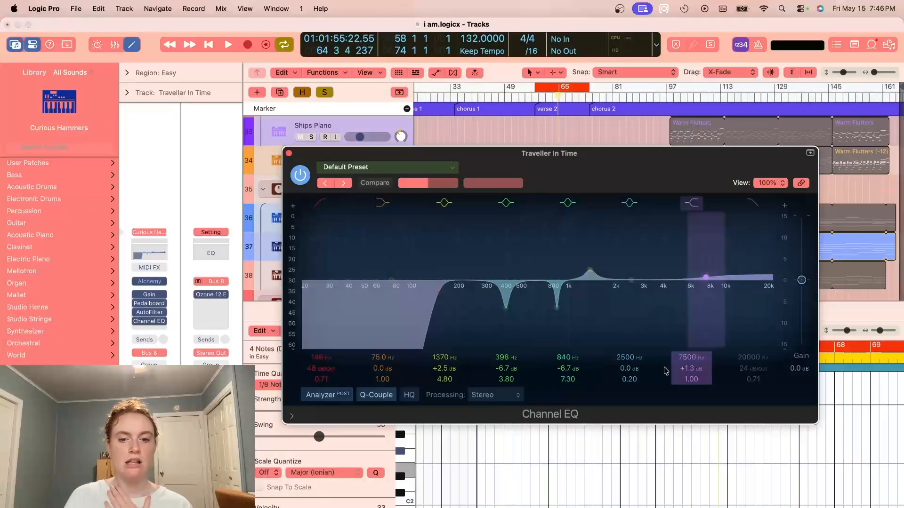
left_click(289, 154)
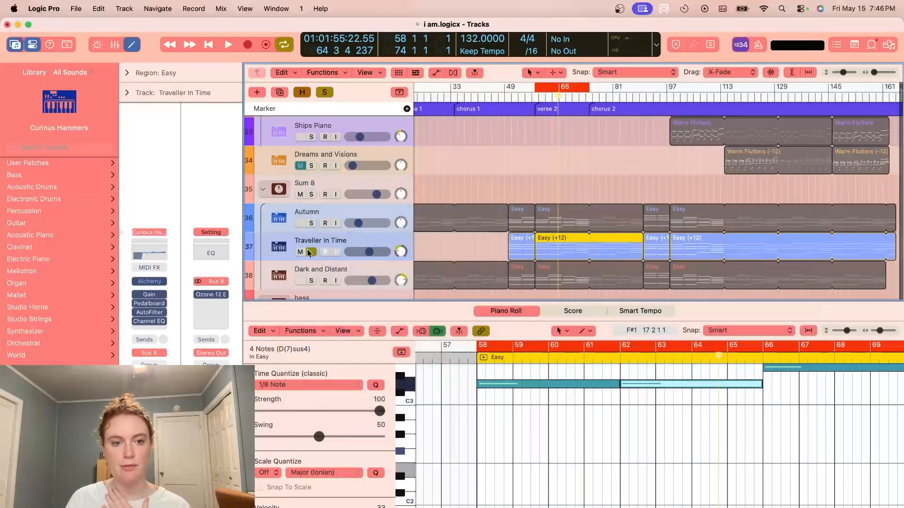
left_click(308, 253)
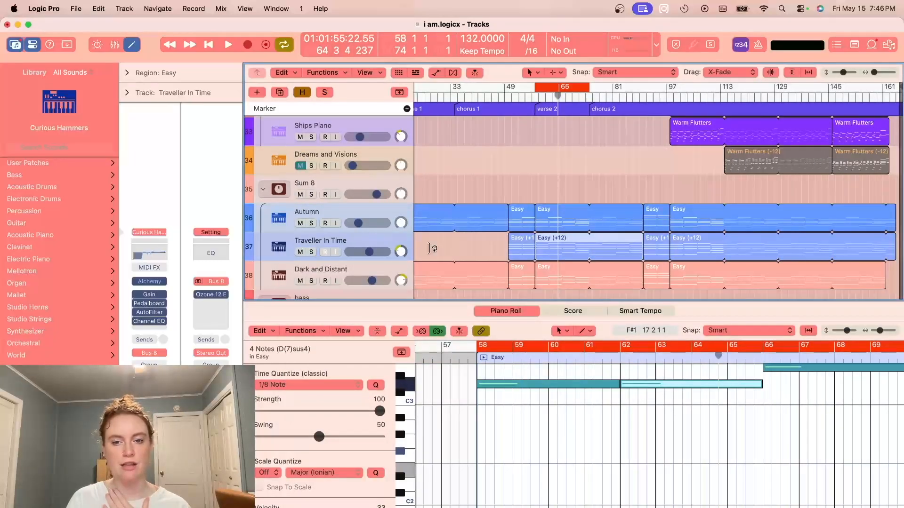
scroll(450, 255, "down", 5)
scroll(450, 259, "down", 9)
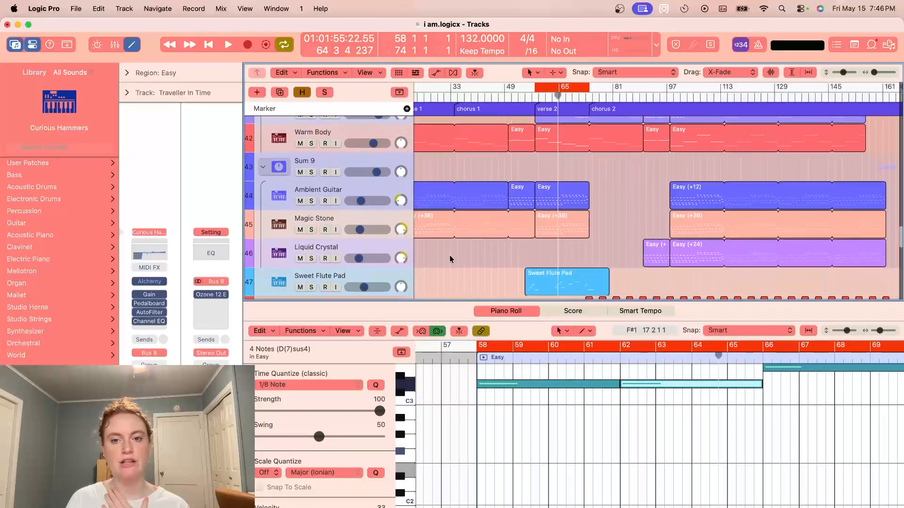
- Solo both Sweet Flute Pad tracks, audition them with the cycle starting at bar 63 beat 4, and clear the solos
scroll(450, 255, "up", 5)
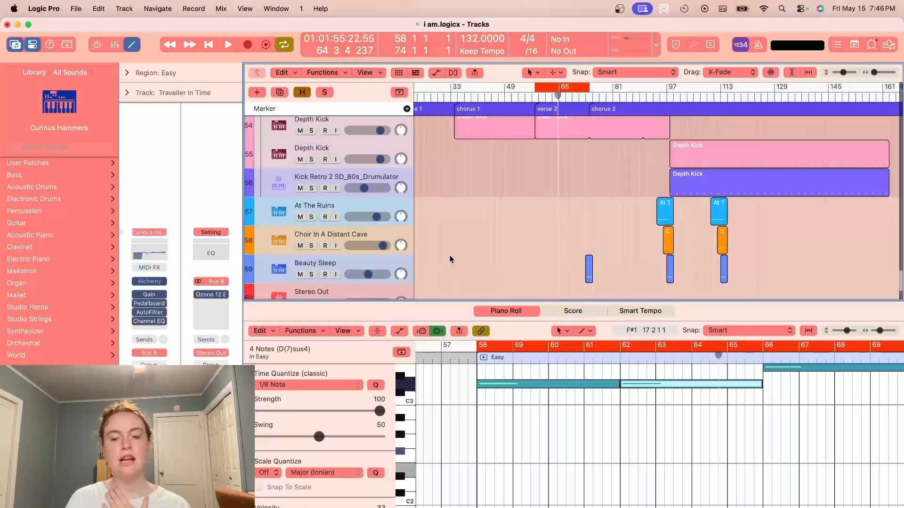
scroll(450, 255, "down", 2)
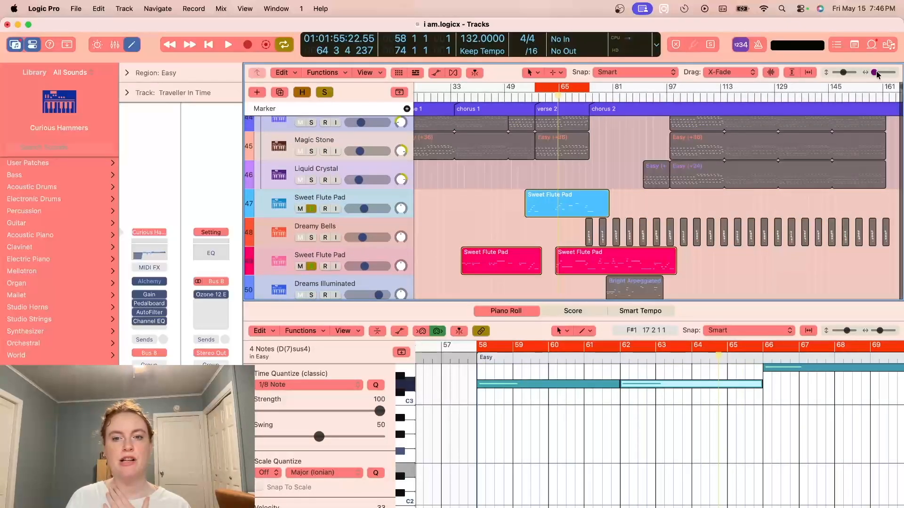
left_click_drag(874, 72, 883, 74)
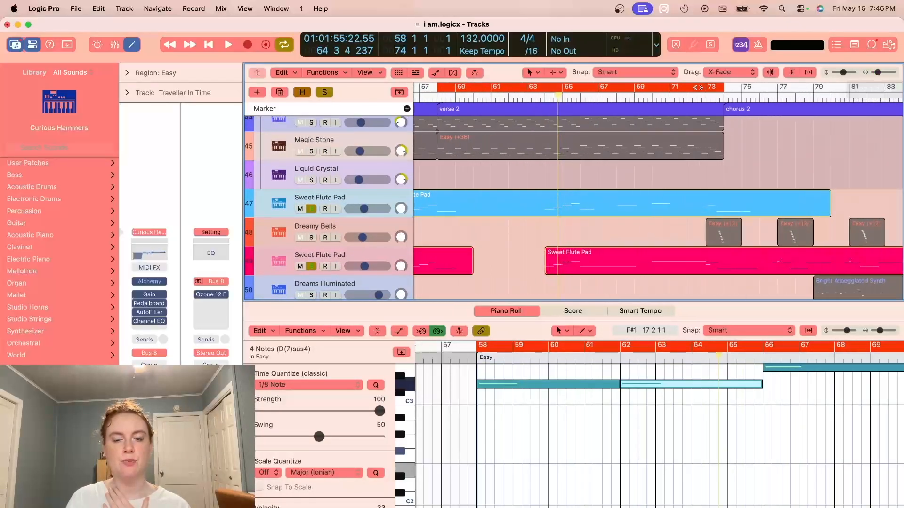
left_click_drag(439, 86, 542, 89)
key("space")
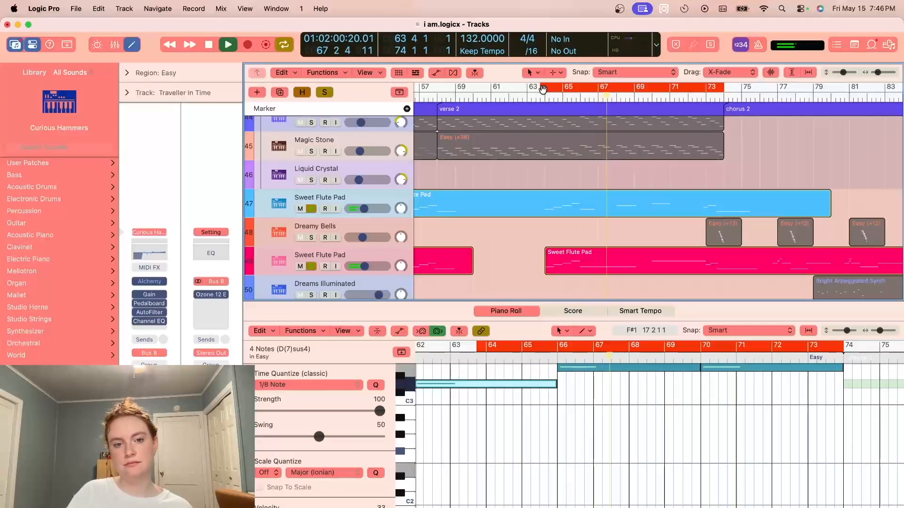
key("space")
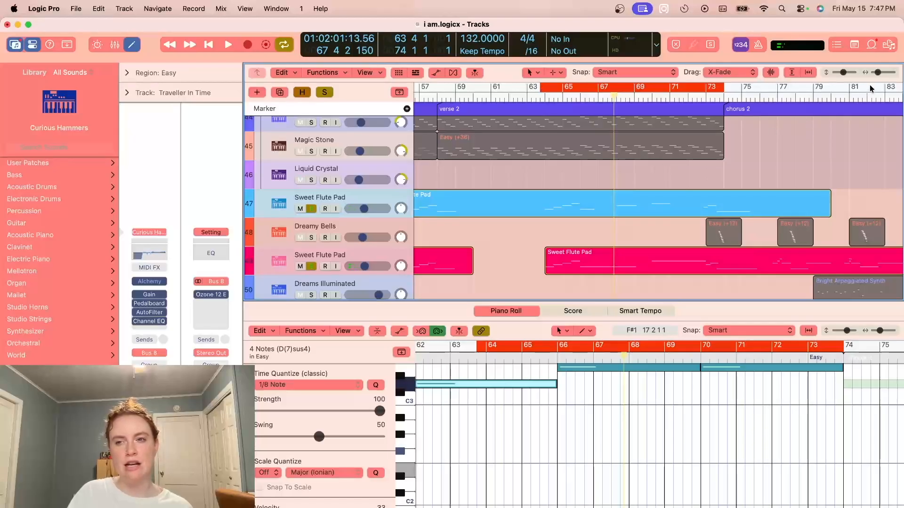
left_click_drag(878, 74, 876, 74)
left_click(311, 209)
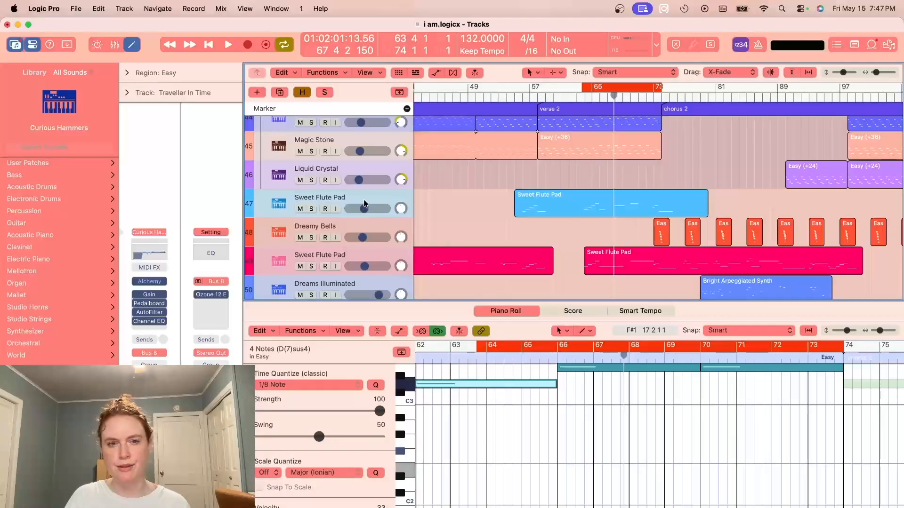
- Move the blue Sweet Flute Pad track below Dreamy Bells, directly above the pink Sweet Flute Pad track
left_click(425, 214)
left_click_drag(391, 201, 390, 244)
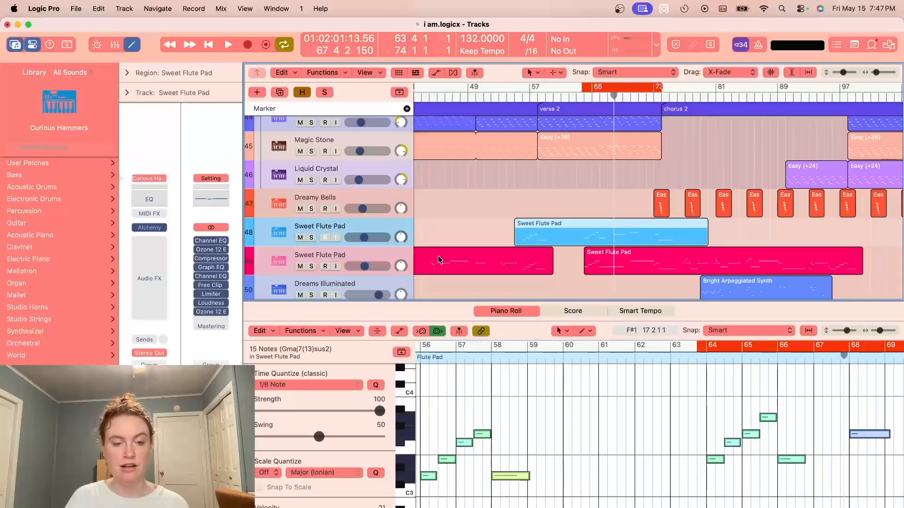
- Solo the Sum 10 stack and audition its synth layers with the cycle set from bar 60 to bar 74
scroll(531, 250, "down", 3)
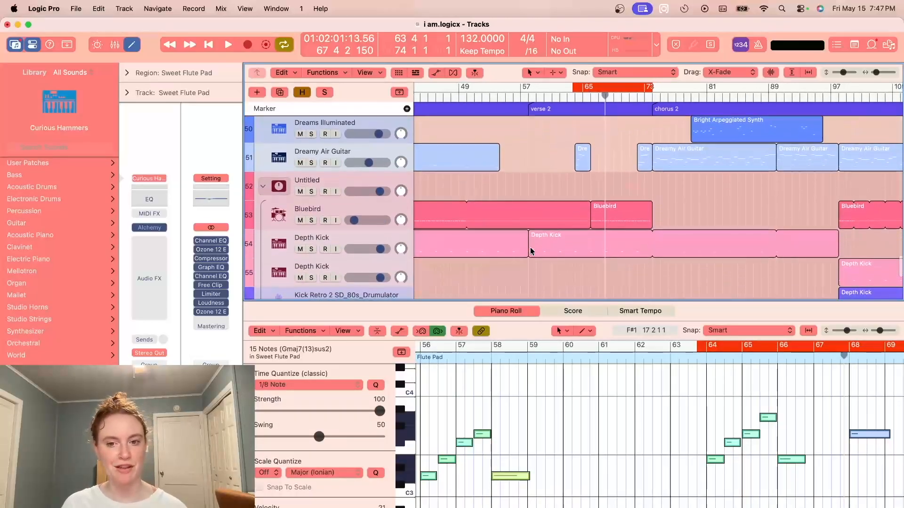
scroll(531, 251, "up", 15)
scroll(530, 250, "up", 4)
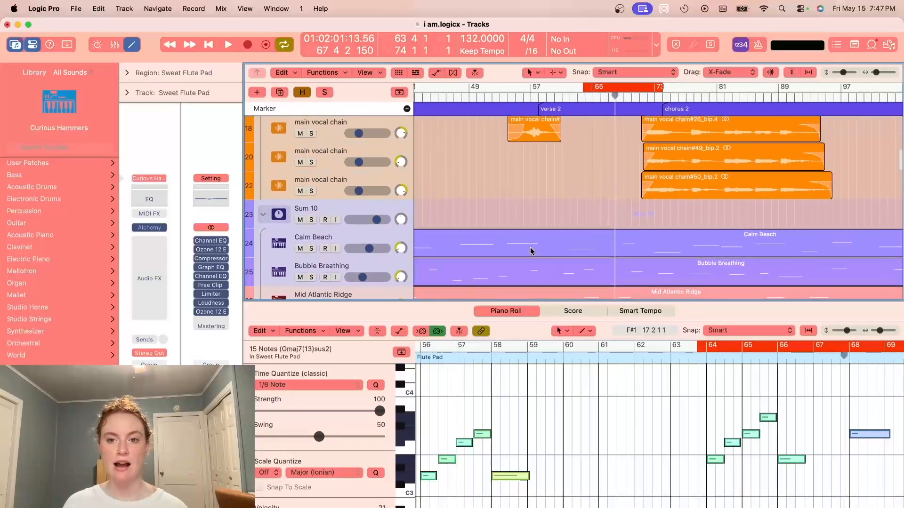
left_click_drag(583, 87, 540, 87)
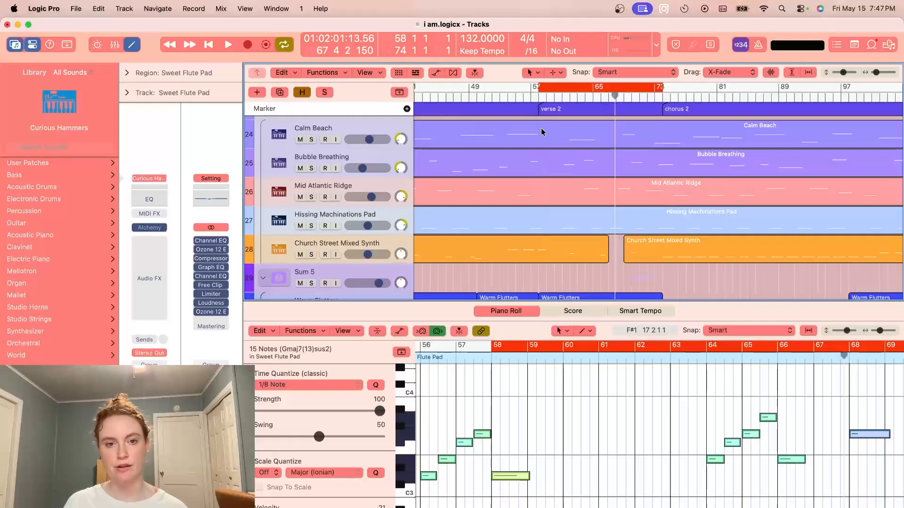
scroll(496, 170, "up", 2)
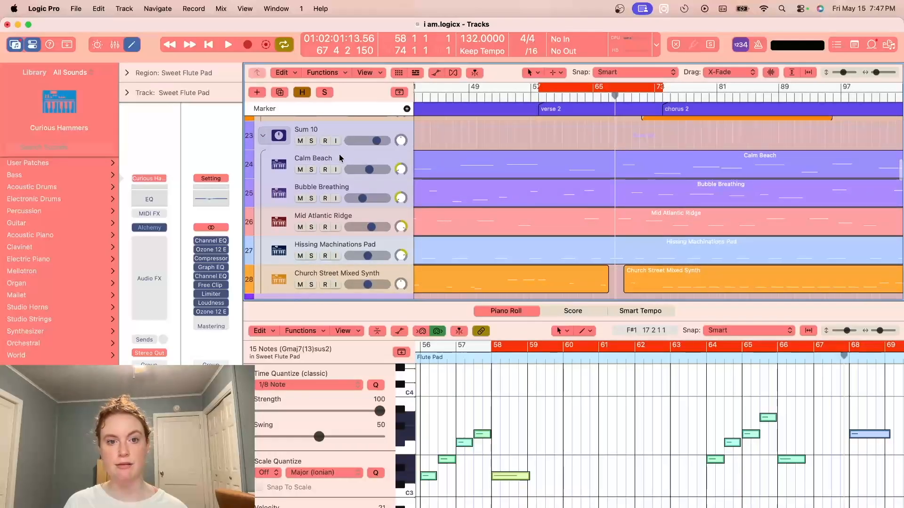
left_click(311, 141)
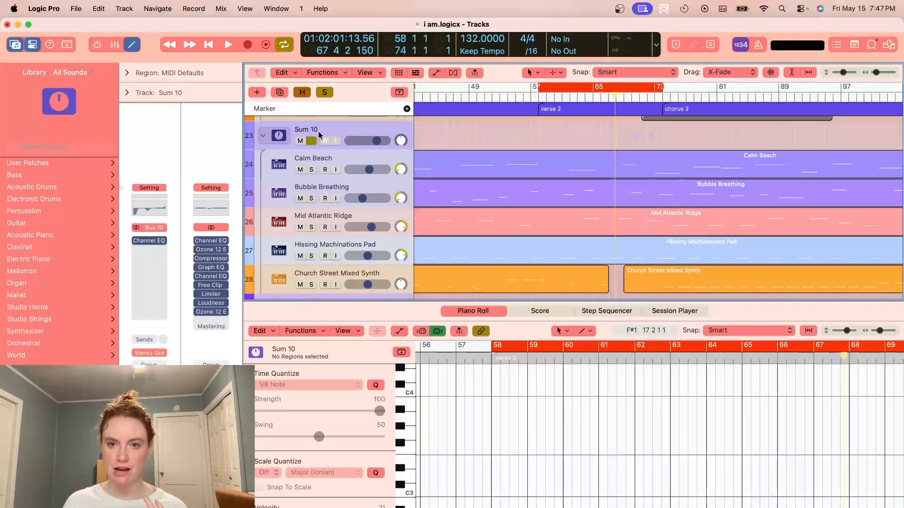
left_click_drag(539, 87, 555, 89)
key("space")
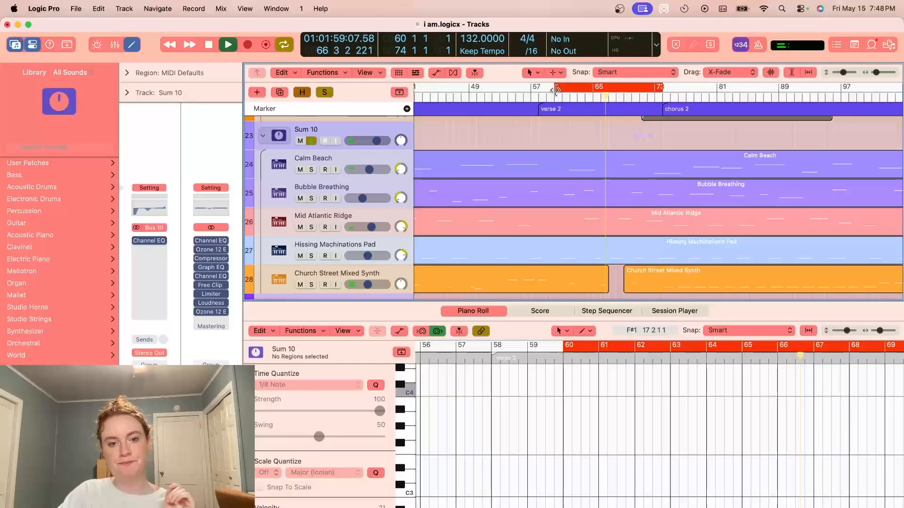
key("space")
- Solo the Church Street Mixed Synth track within Sum 10, audition it, and clear its solo
left_click(346, 278)
key("s")
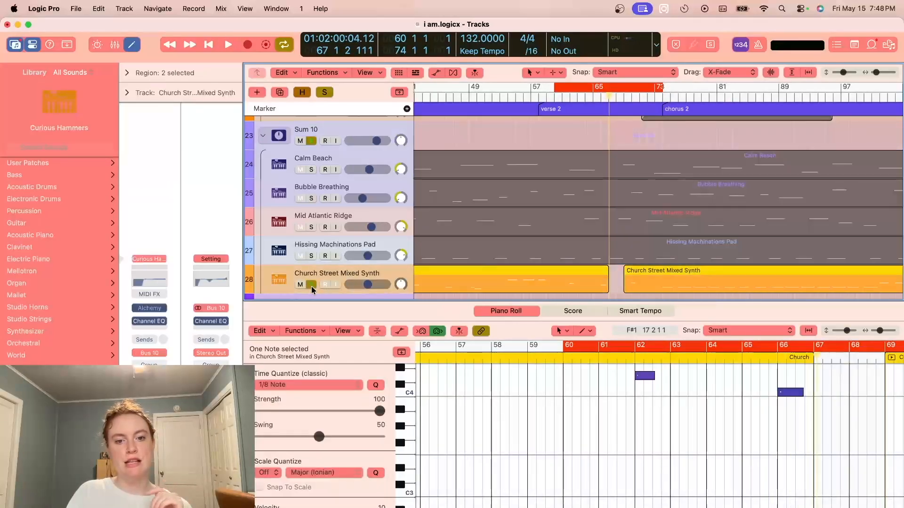
key("space")
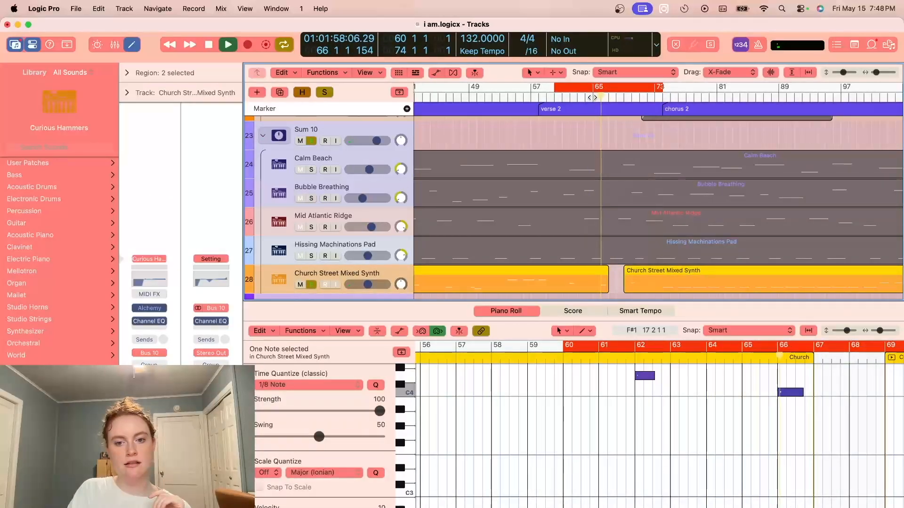
left_click(311, 284)
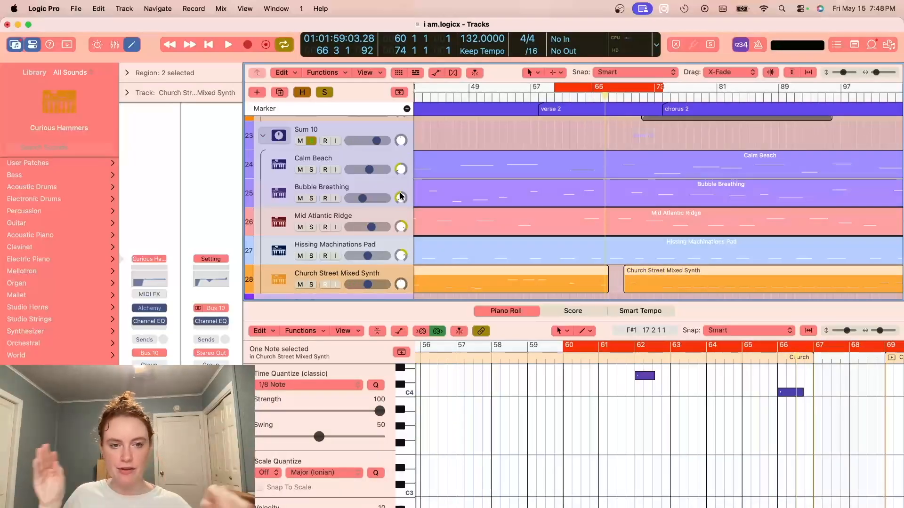
- Review the Calm Beach, Mid Atlantic Ridge and Hissing Machinations Pad tracks and clear the solo on Sum 10
left_click(338, 160)
left_click(344, 219)
left_click(358, 248)
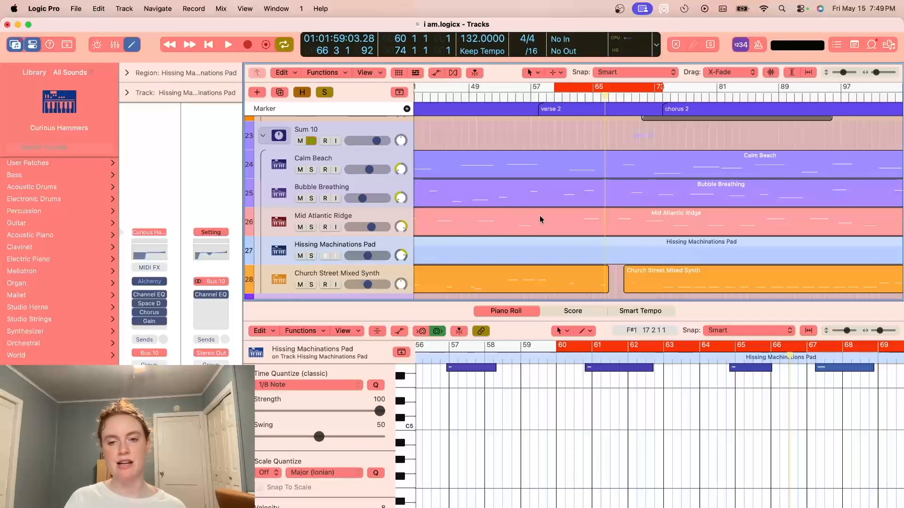
scroll(348, 226, "up", 5)
scroll(324, 163, "down", 4)
left_click(312, 167)
- Turn cycle mode off and place the playhead at bar 69, ahead of chorus 2
scroll(522, 159, "down", 3)
scroll(522, 157, "right", 6)
key("c")
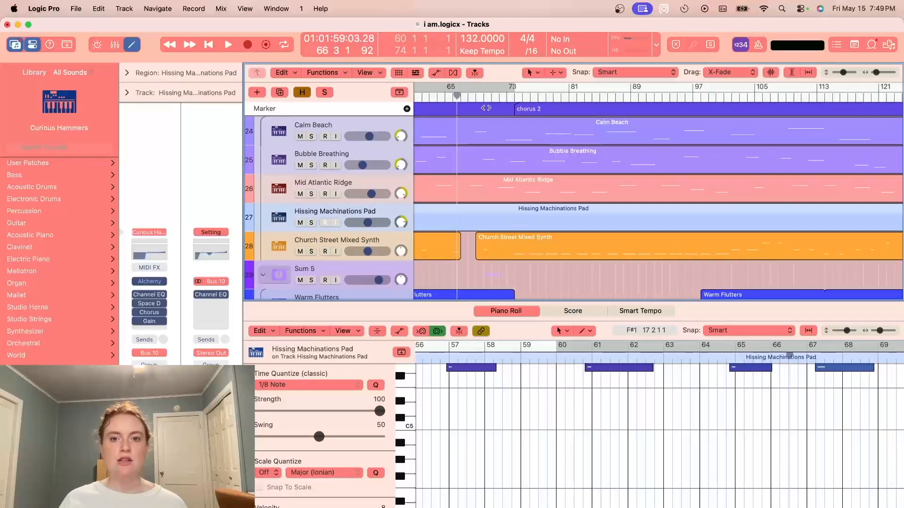
left_click(476, 95)
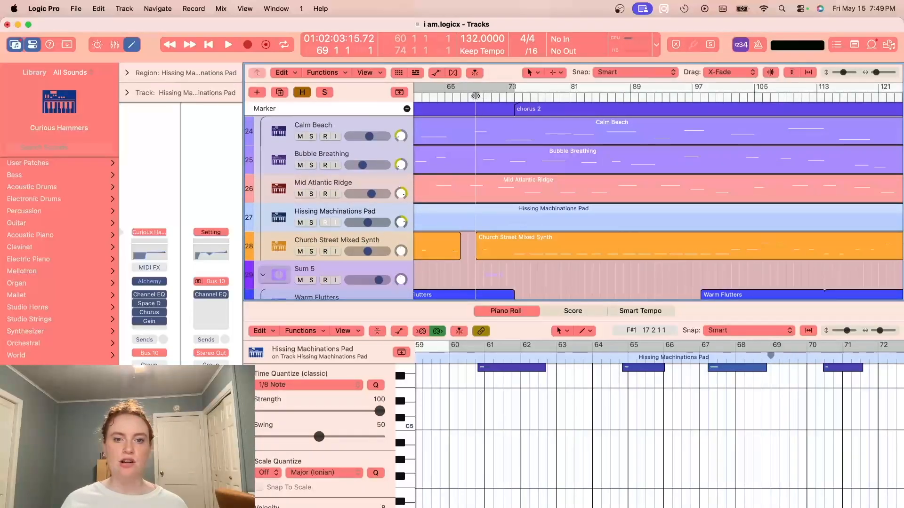
- Show track automation and examine the curves leading from verse 2 into chorus 2 across the synth, bass and guitar layers
key("a")
scroll(756, 222, "down", 4)
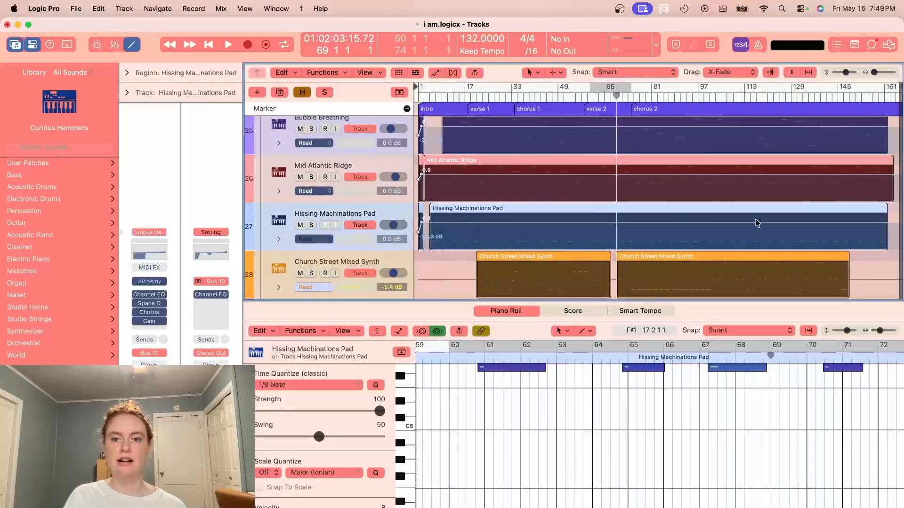
scroll(756, 223, "down", 5)
scroll(757, 222, "down", 3)
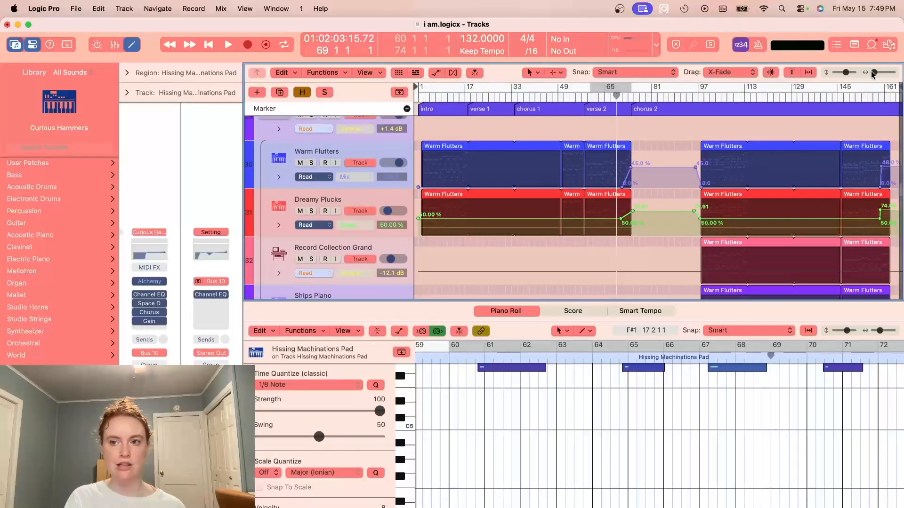
left_click_drag(872, 74, 875, 74)
scroll(746, 242, "down", 15)
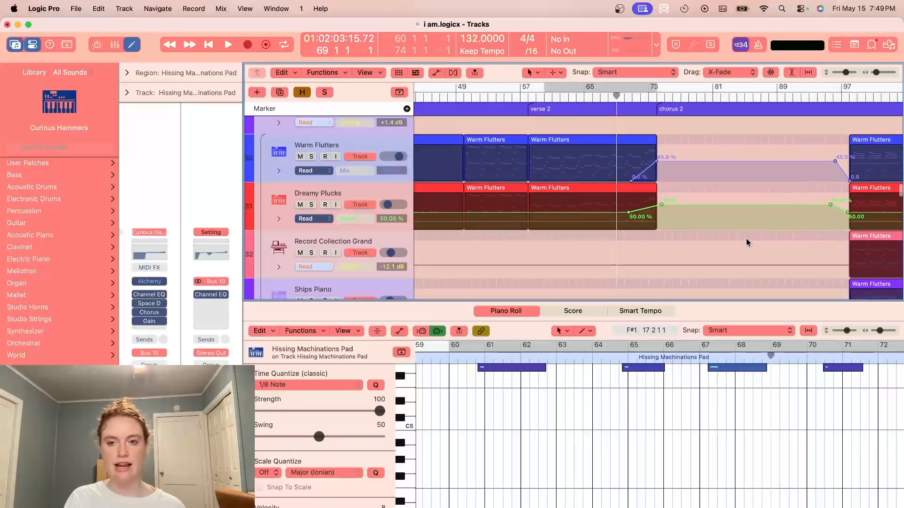
scroll(612, 212, "right", 3)
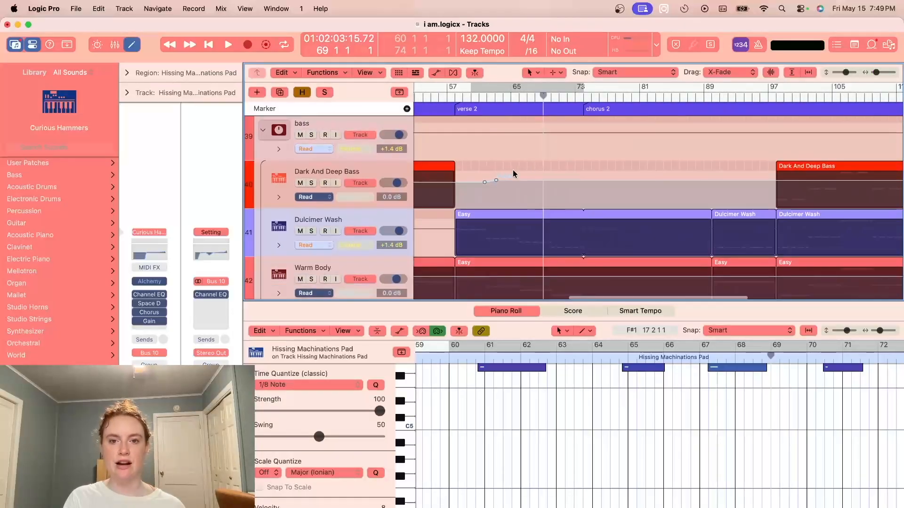
scroll(690, 183, "down", 8)
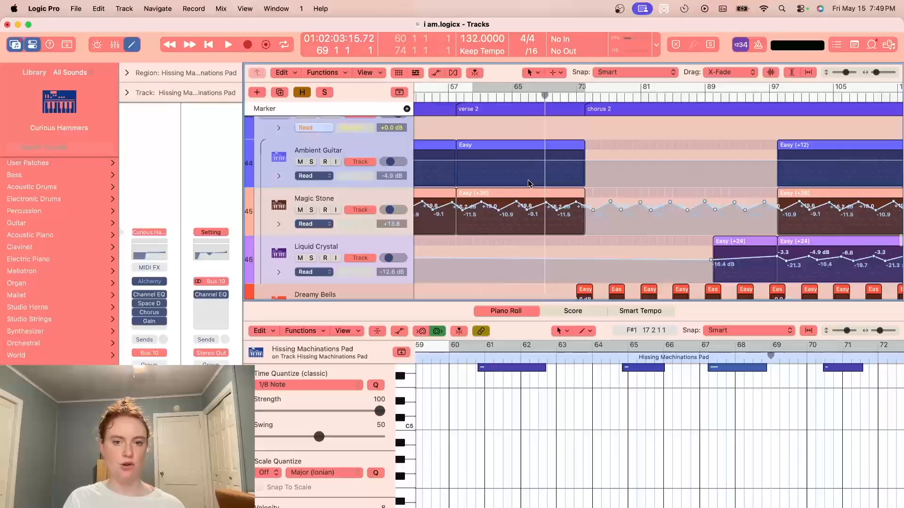
scroll(643, 222, "down", 20)
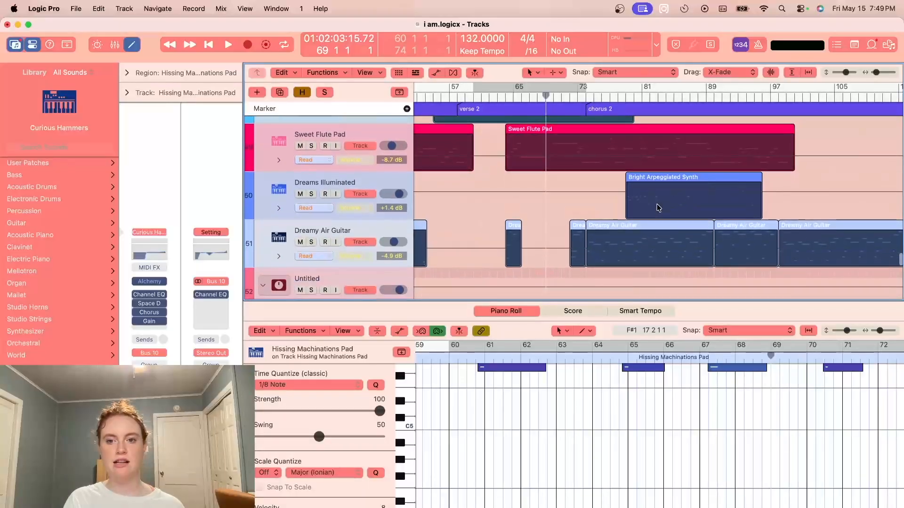
scroll(647, 241, "up", 20)
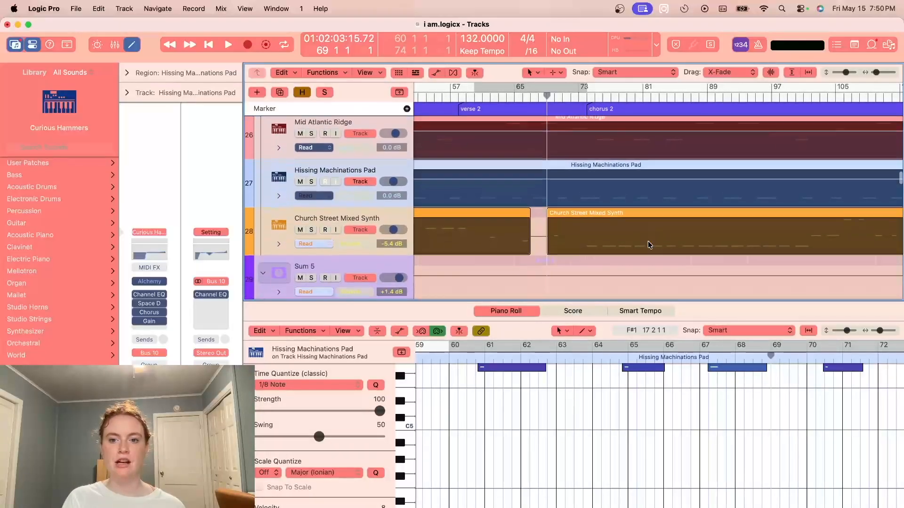
scroll(647, 241, "up", 2)
scroll(647, 241, "right", 3)
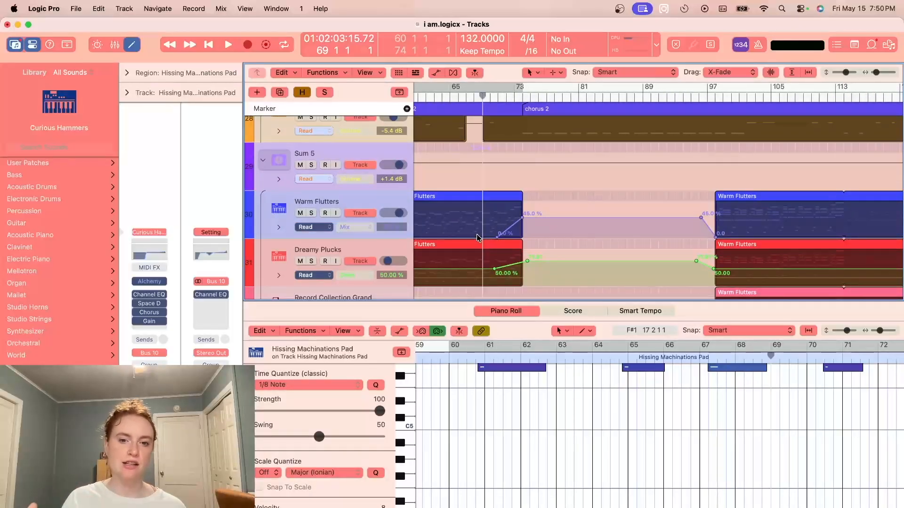
- Solo the Sum 5 stack, audition its automation from bar 69 into chorus 2, and clear the solo
left_click(311, 165)
left_click(430, 148)
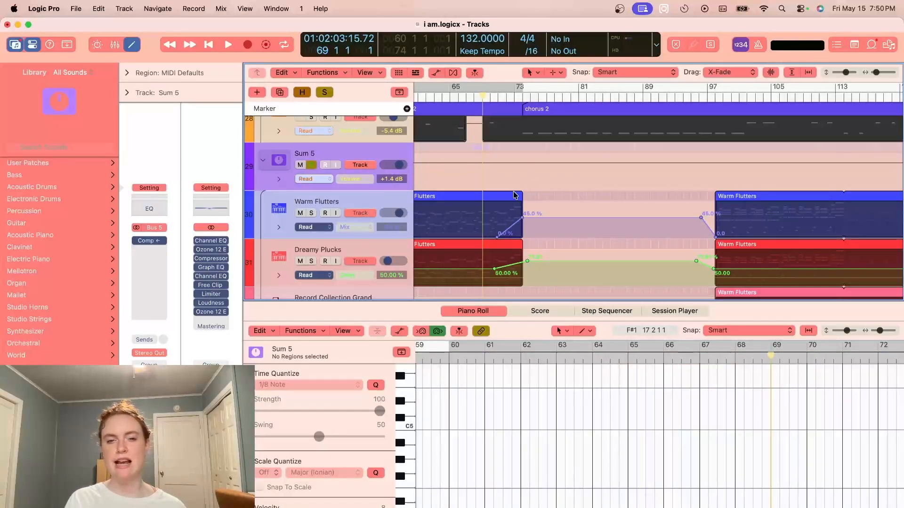
key("space")
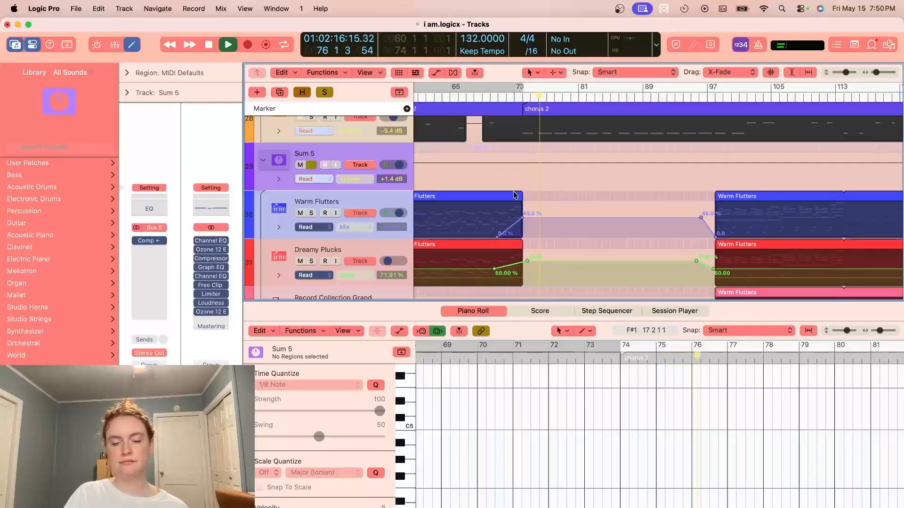
key("space")
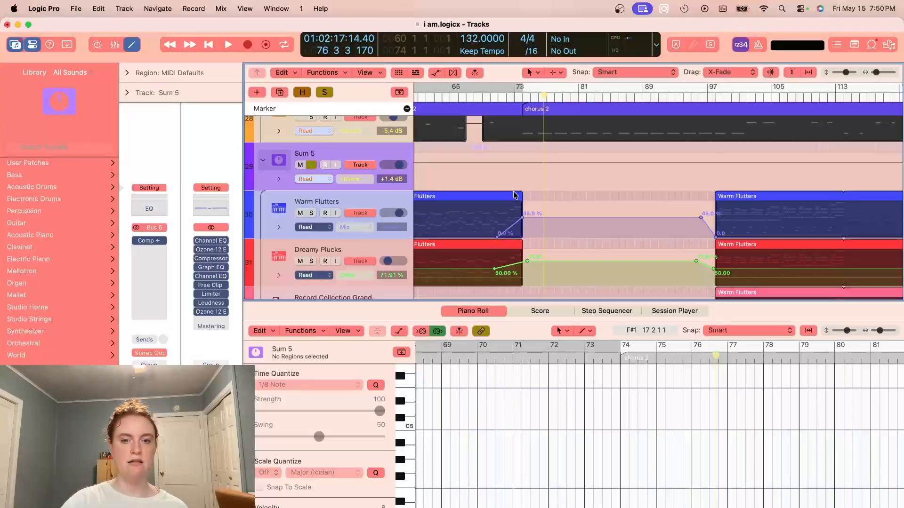
scroll(600, 199, "left", 3)
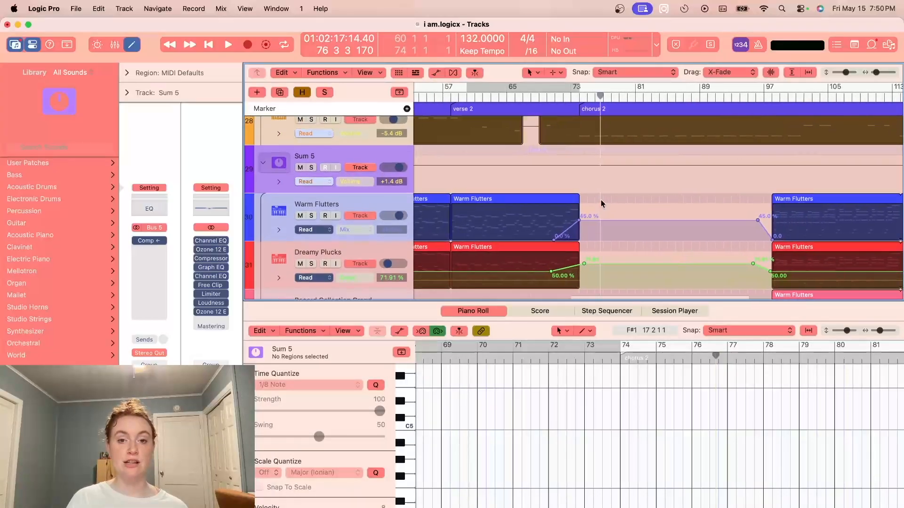
- Raise the system volume and play the full mix from bar 69 through most of chorus 2
left_click(539, 96)
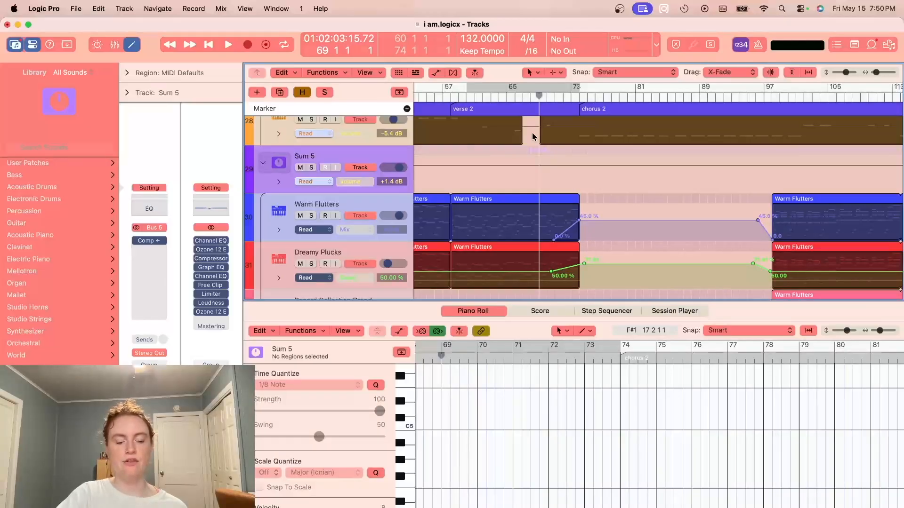
key("XF86AudioRaiseVolume")
key("space")
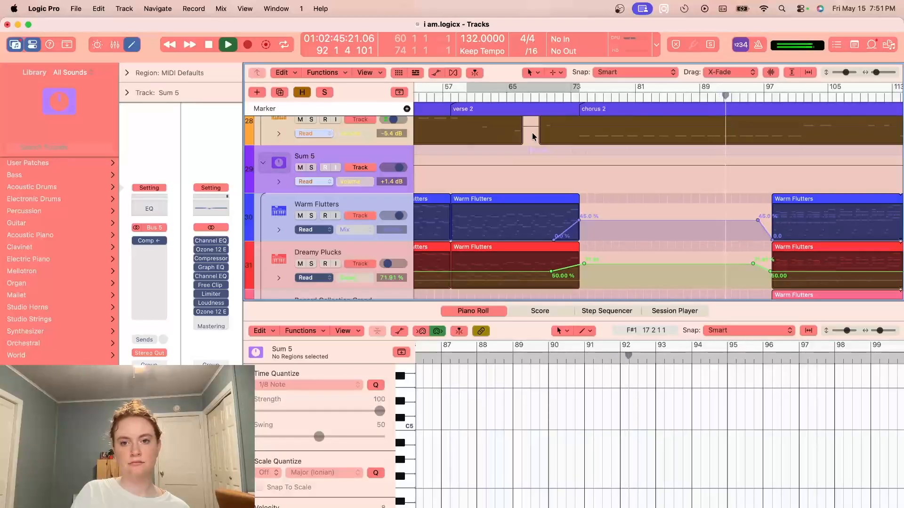
key("space")
- Hide track automation and look over the vocal, harmony, synth and bass layers around chorus 2
key("a")
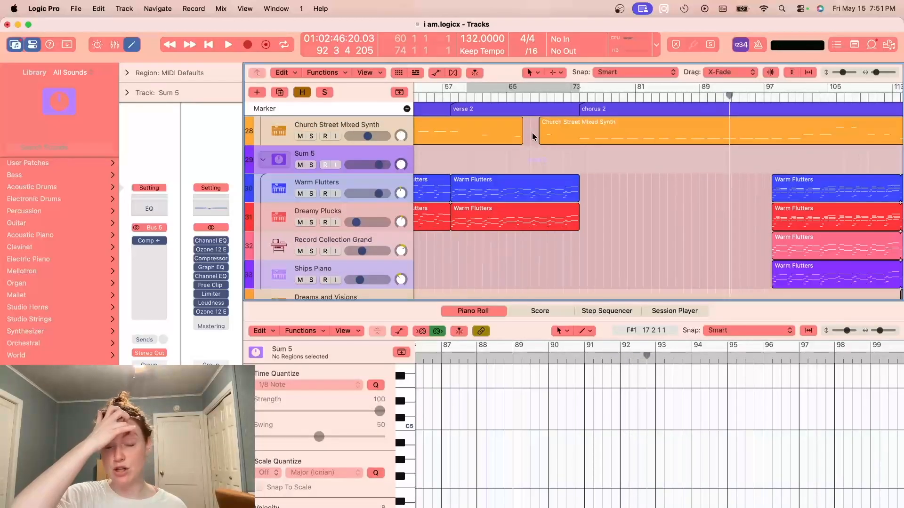
scroll(620, 214, "down", 2)
scroll(619, 214, "right", 1)
scroll(620, 216, "down", 2)
scroll(619, 216, "up", 15)
scroll(620, 216, "up", 5)
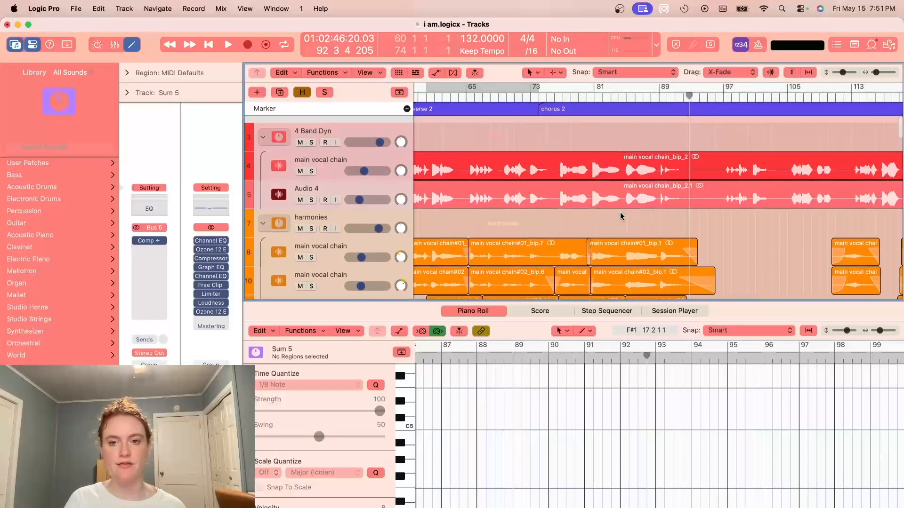
scroll(620, 216, "down", 20)
scroll(620, 216, "down", 8)
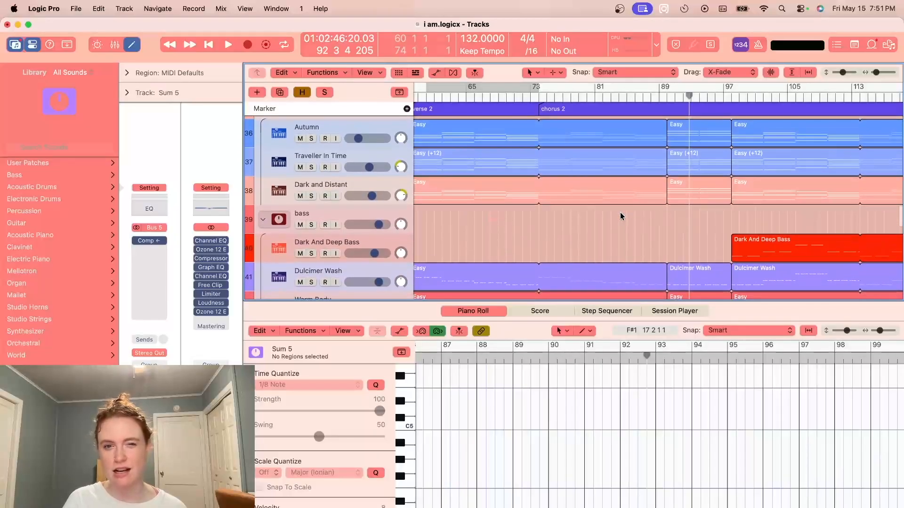
- Solo the Dreamy Bells track and audition its first bell phrase from bar 73 into chorus 2
scroll(620, 212, "down", 4)
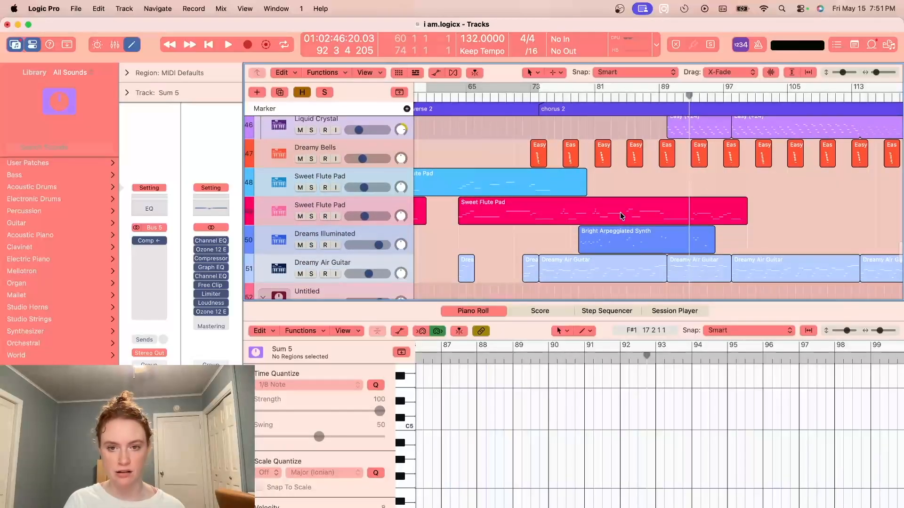
left_click(531, 98)
left_click_drag(877, 74, 879, 73)
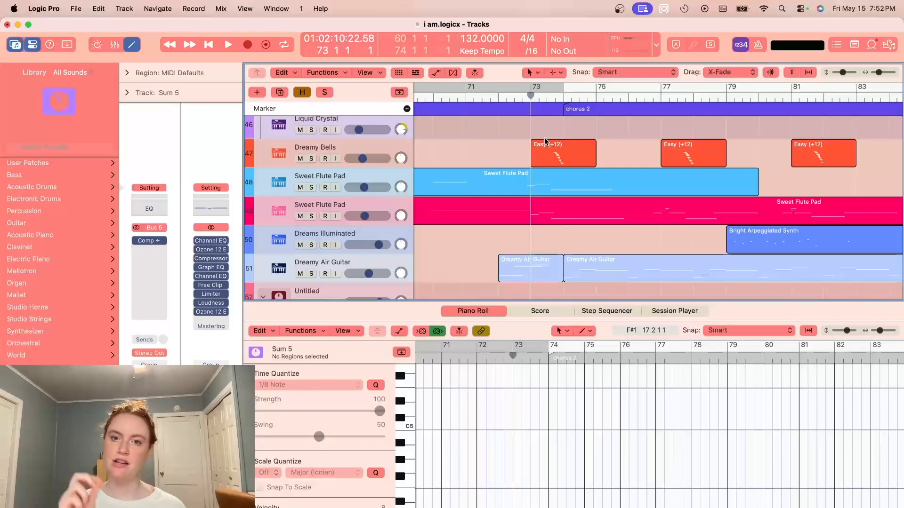
left_click(329, 147)
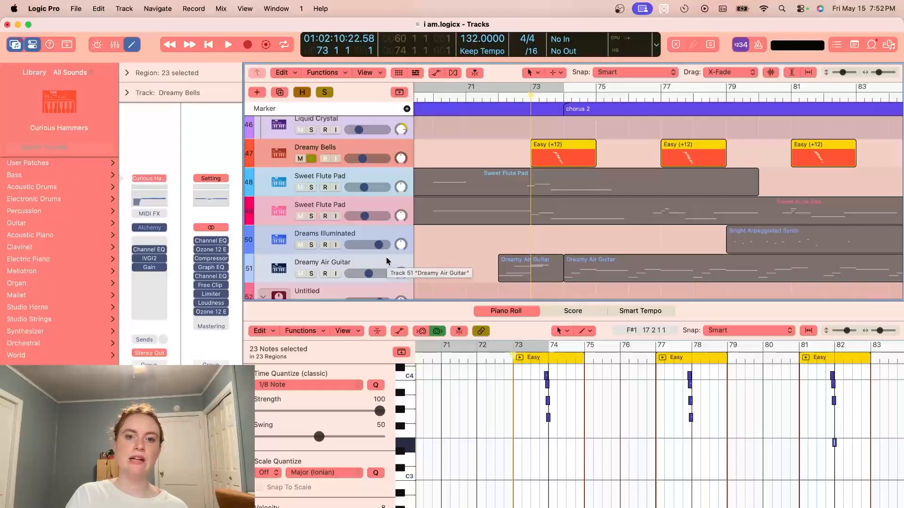
key("space")
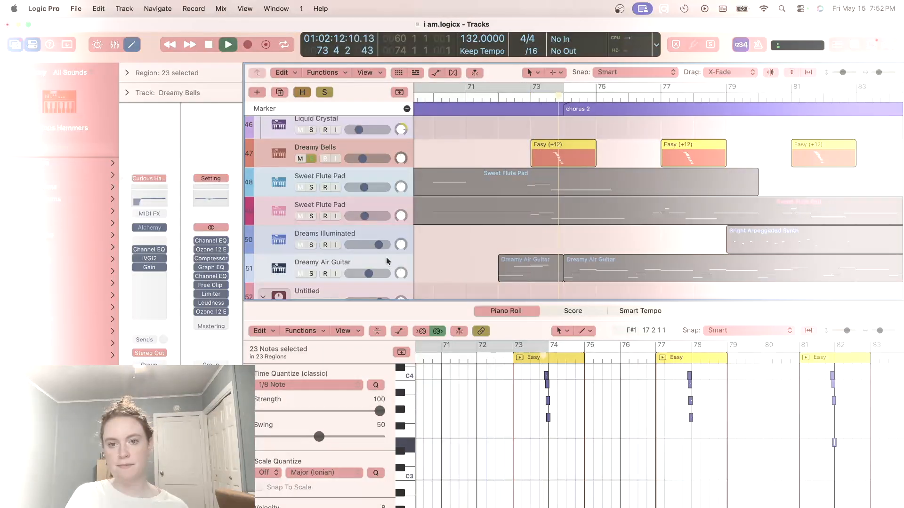
key("space")
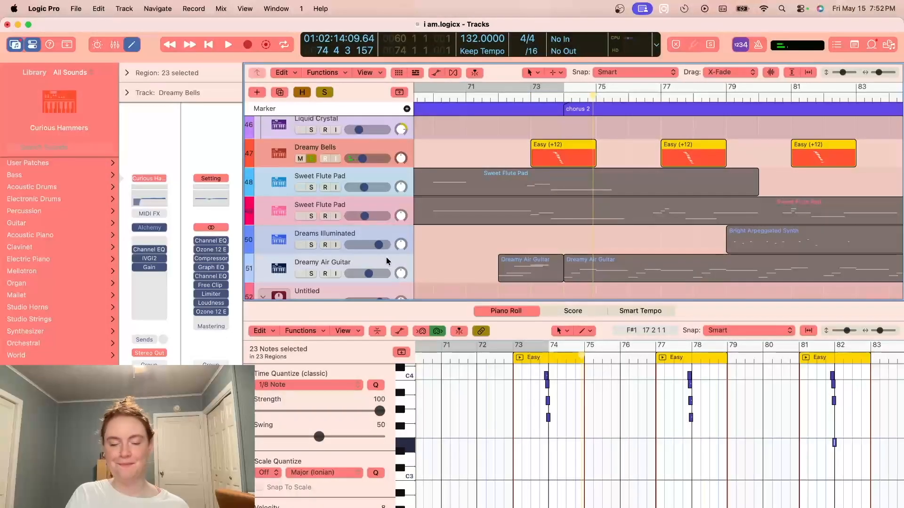
- Solo the Dreamy Air Guitar track, play it from bar 72 into chorus 2, and lower the system volume
scroll(508, 226, "up", 4)
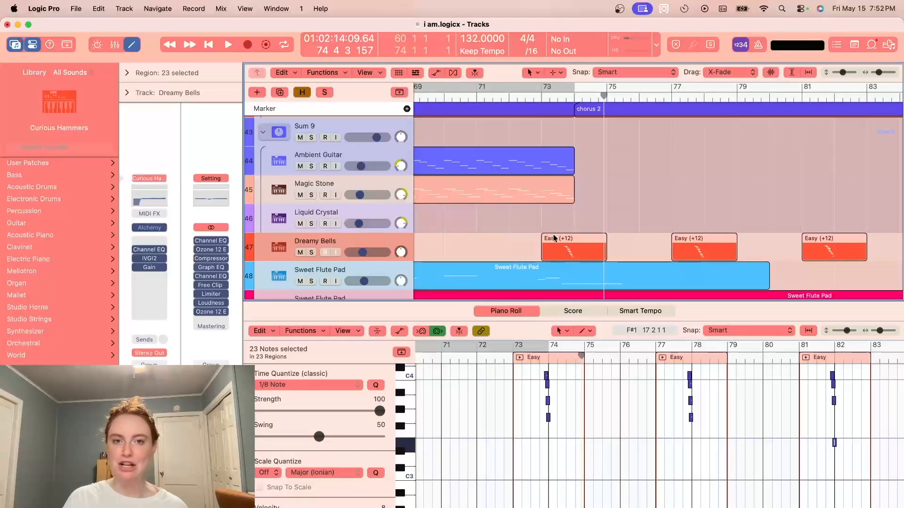
scroll(554, 238, "down", 4)
scroll(546, 240, "down", 1)
left_click(509, 96)
left_click(311, 268)
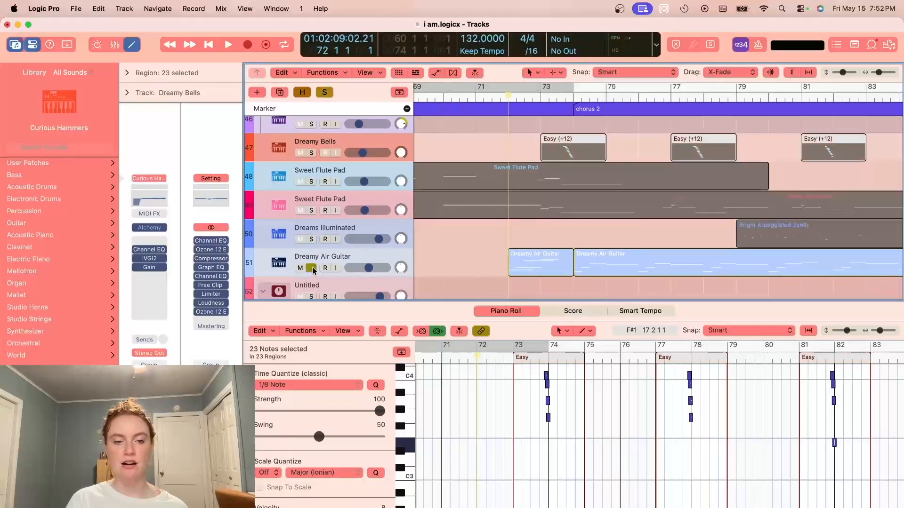
left_click(357, 259)
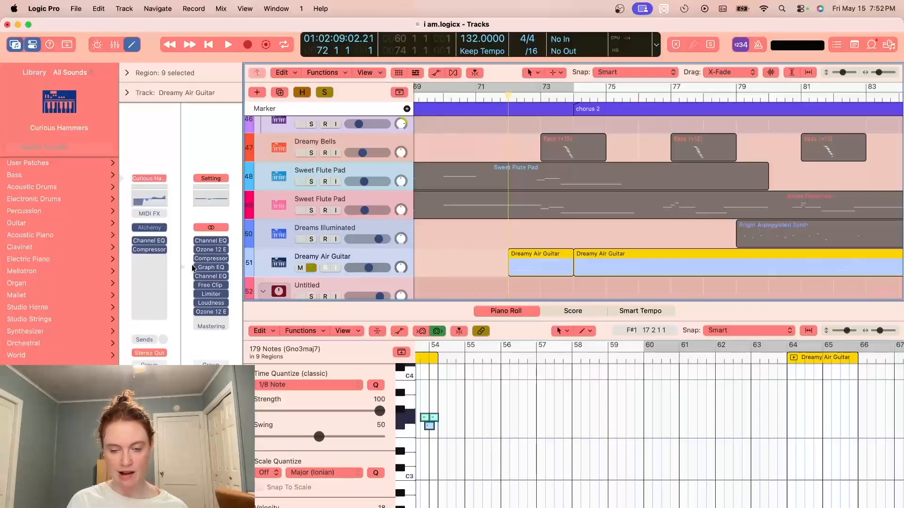
key("space")
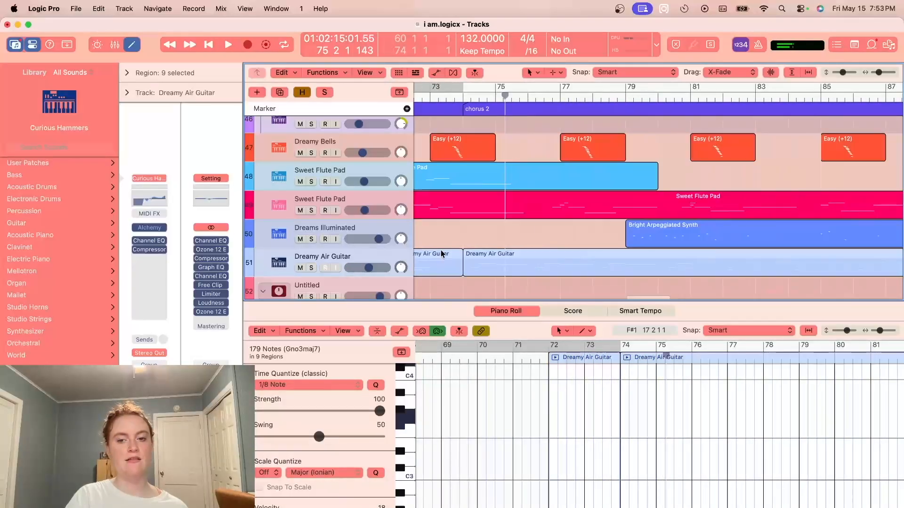
key("XF86AudioLowerVolume")
key("XF86AudioLowerVolume")
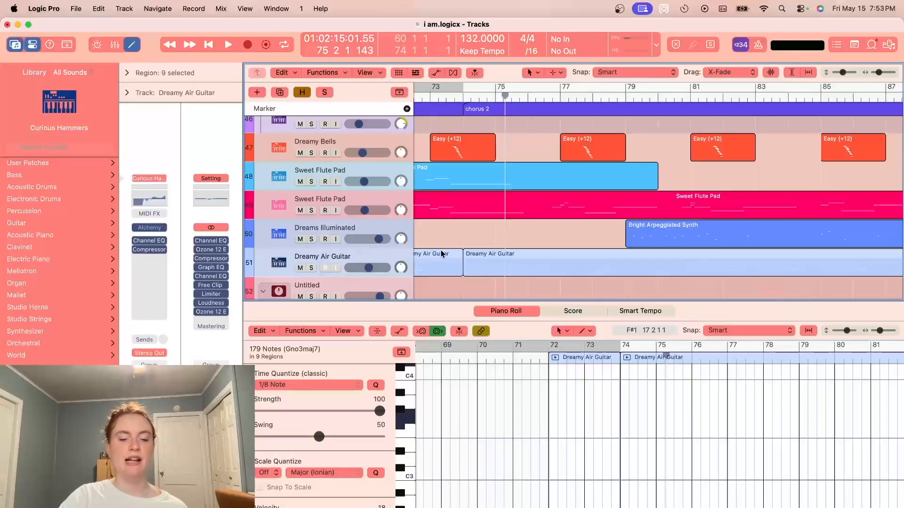
- Examine how the synth, bass, flute pad, guitar and drum layers are arranged across verse 2 and chorus 2
scroll(468, 252, "left", 5)
scroll(467, 252, "down", 5)
scroll(738, 176, "down", 6)
scroll(738, 177, "up", 2)
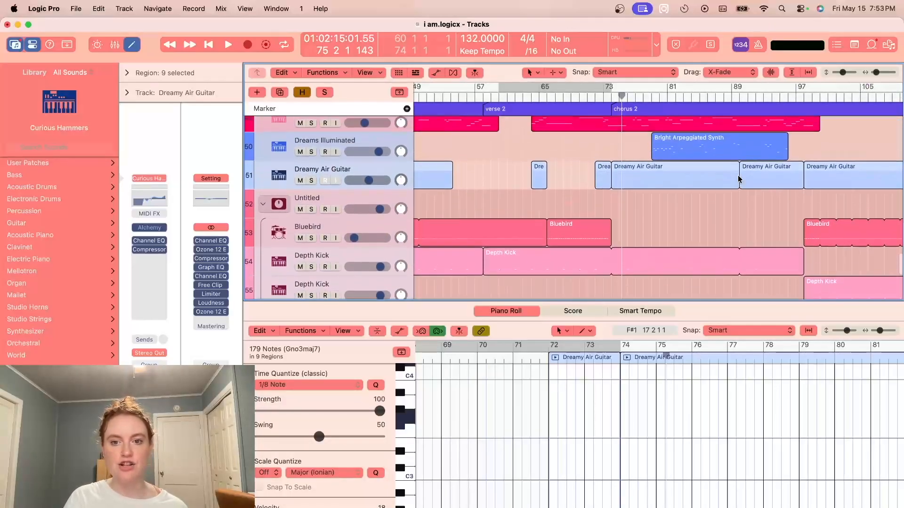
scroll(738, 177, "up", 10)
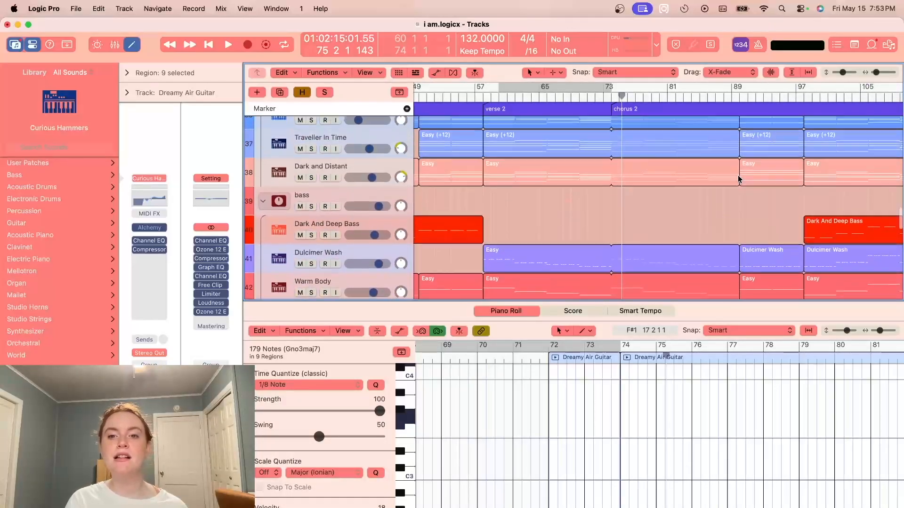
scroll(738, 177, "up", 15)
scroll(738, 178, "down", 12)
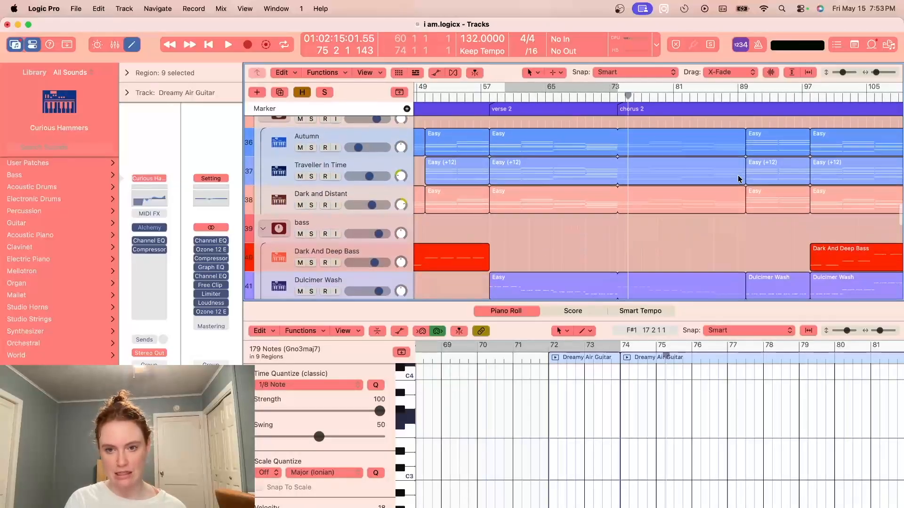
scroll(738, 175, "down", 8)
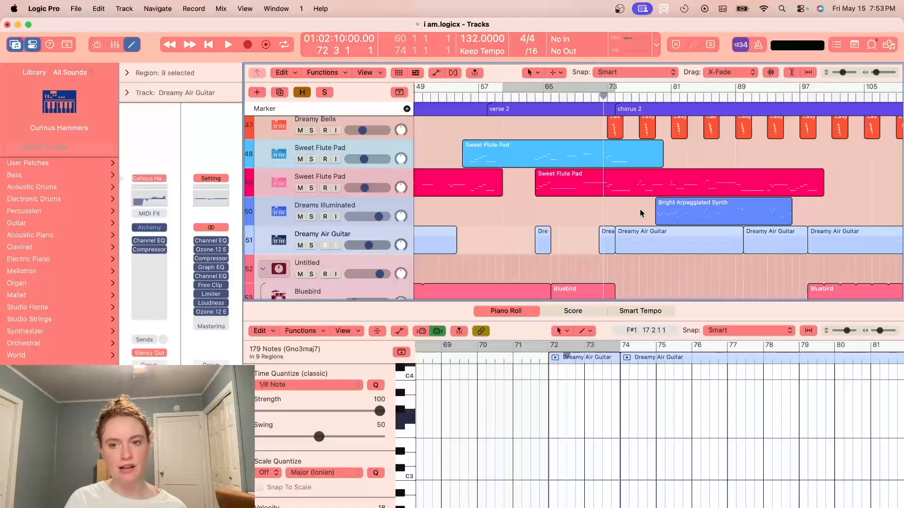
scroll(641, 213, "down", 4)
- Solo the harmonies stack and audition the layered vocals from bar 71 into chorus 2
scroll(641, 212, "up", 20)
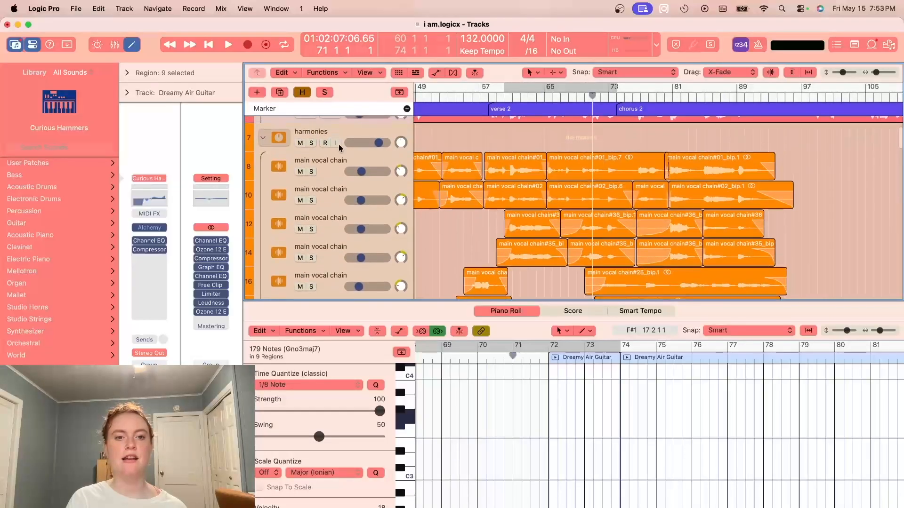
scroll(554, 203, "down", 6)
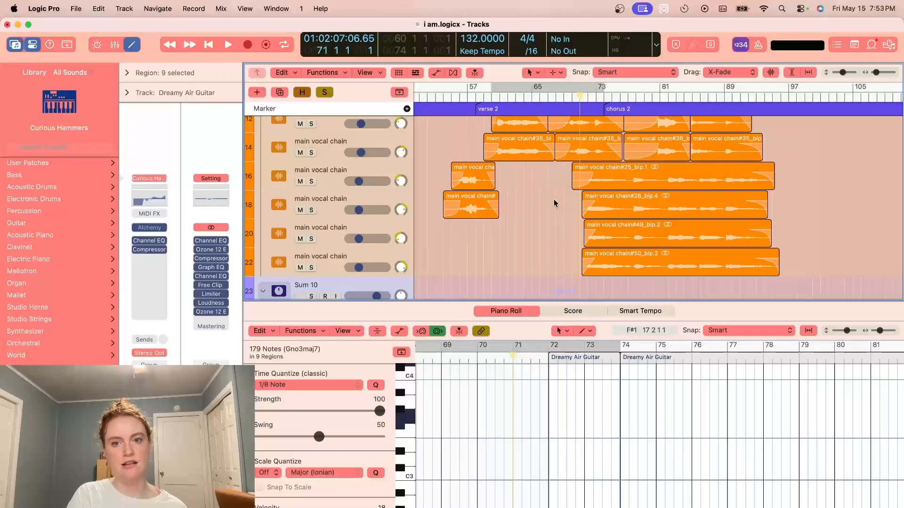
key("space")
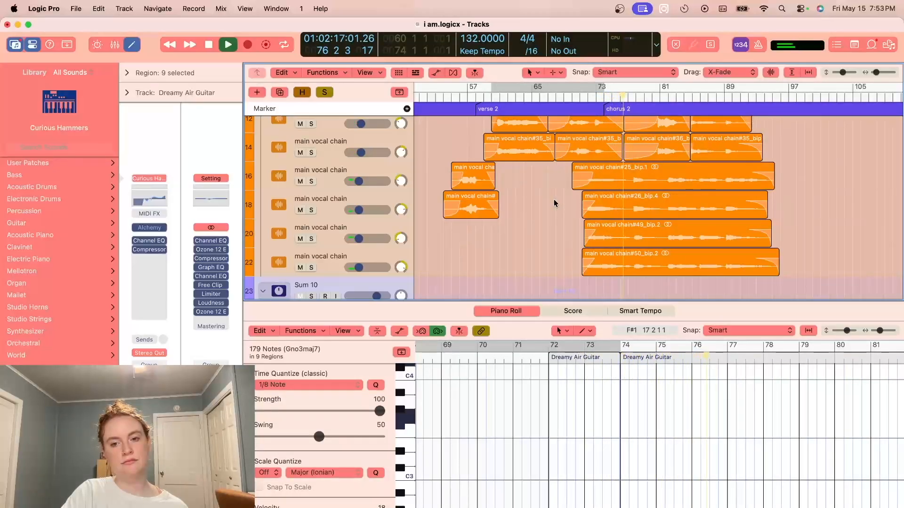
key("space")
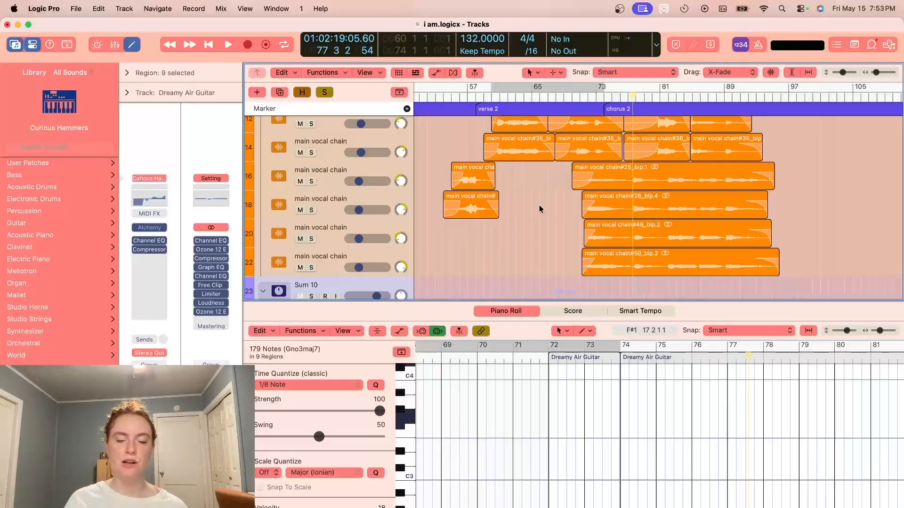
- Review the vocal and synth layers following chorus 2, and play the full mix from bar 90
scroll(467, 202, "up", 8)
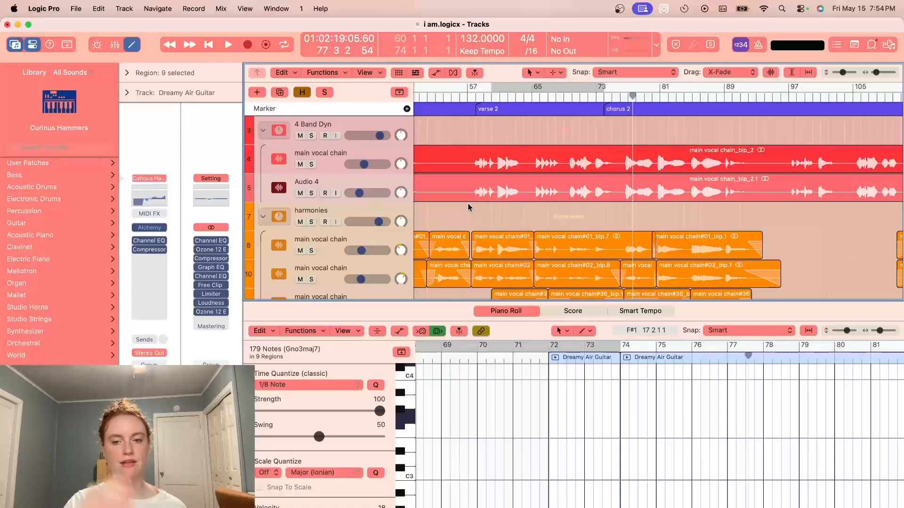
scroll(733, 165, "down", 3)
scroll(733, 164, "right", 8)
left_click_drag(876, 72, 874, 73)
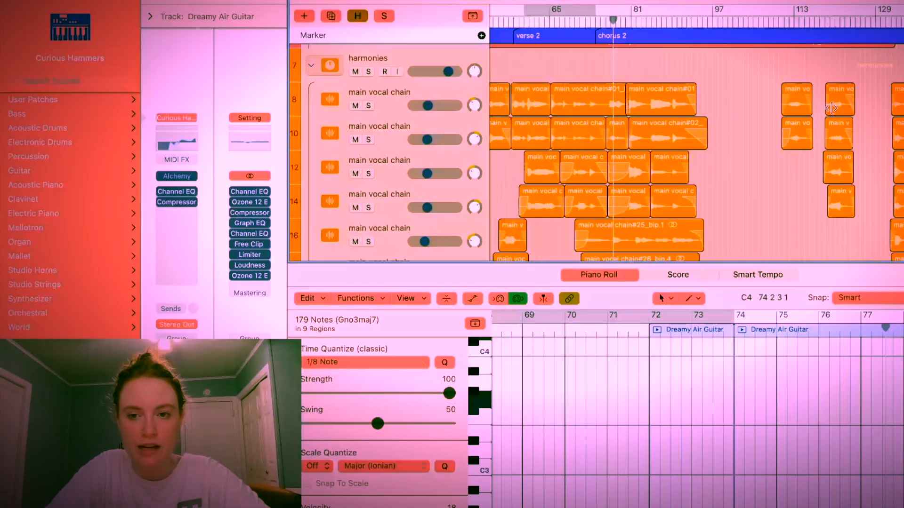
scroll(640, 220, "down", 15)
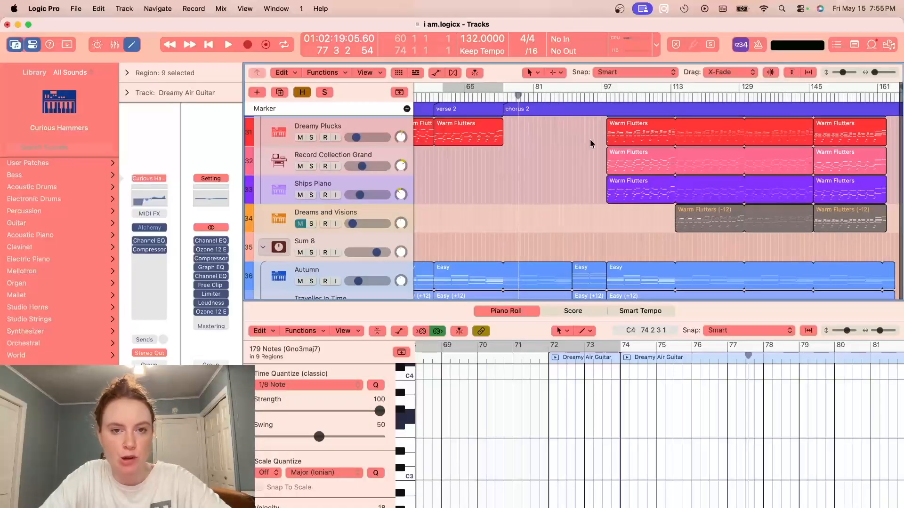
left_click(572, 96)
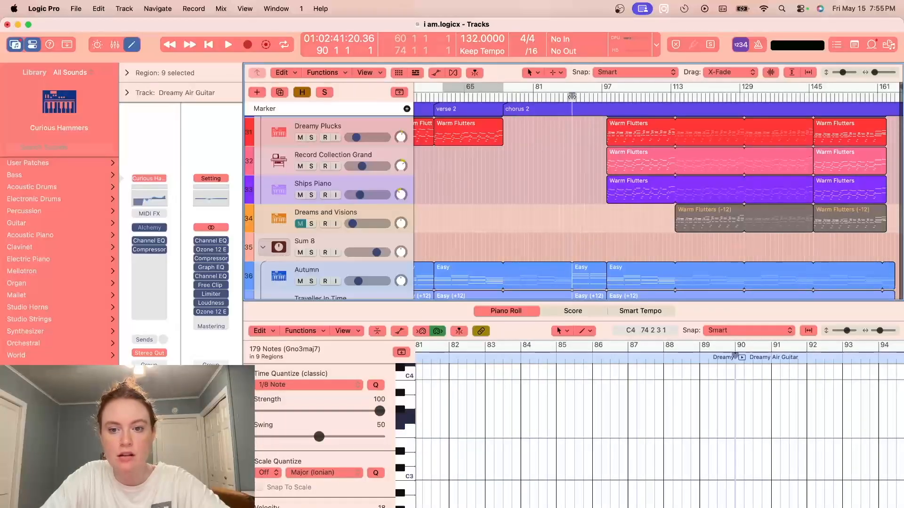
scroll(602, 163, "down", 2)
scroll(602, 163, "down", 3)
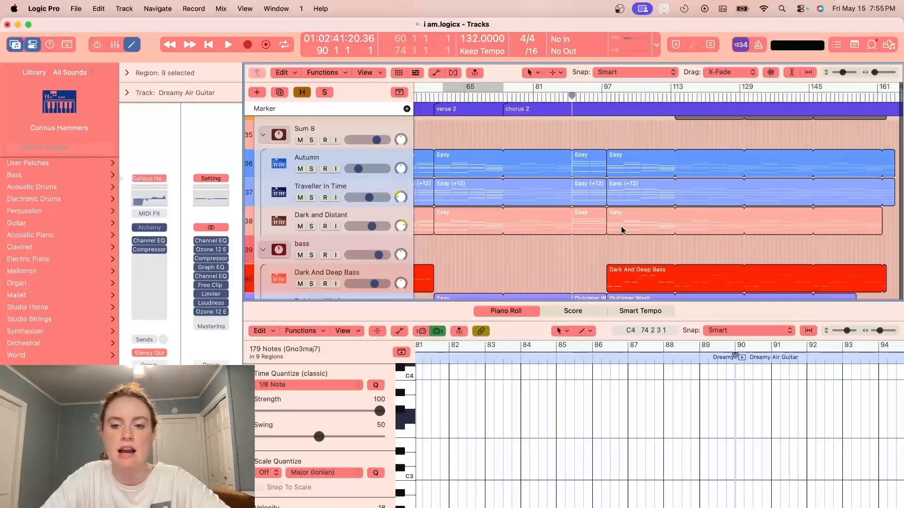
key("space")
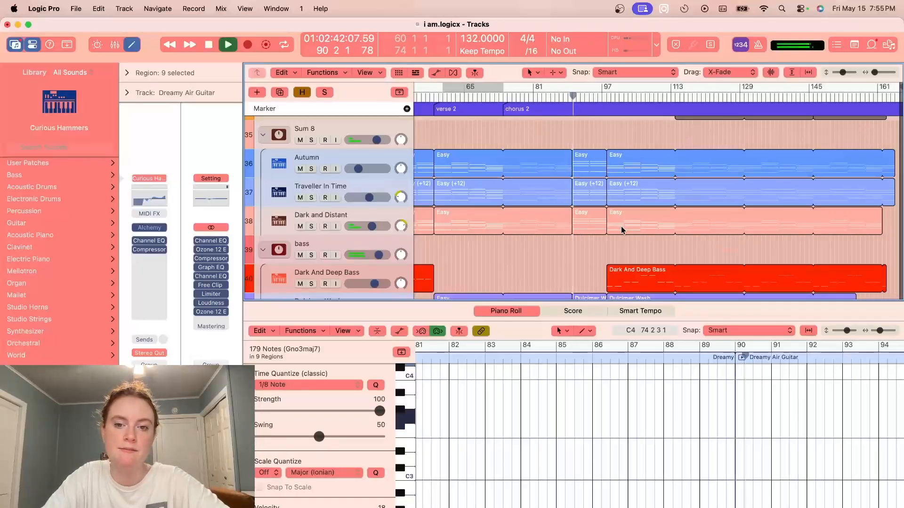
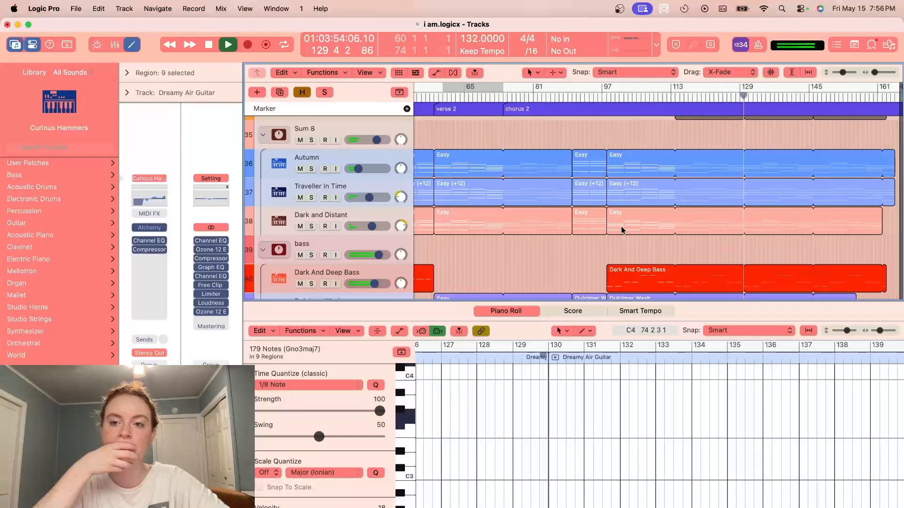
- Review the piano, synth and bass layers after chorus 2 while the full mix plays, and raise the system volume
scroll(620, 226, "up", 5)
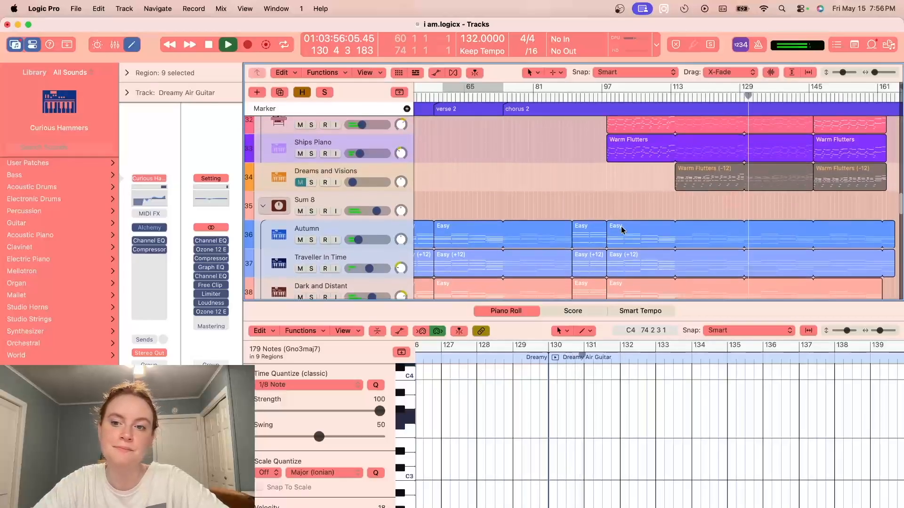
scroll(621, 227, "down", 6)
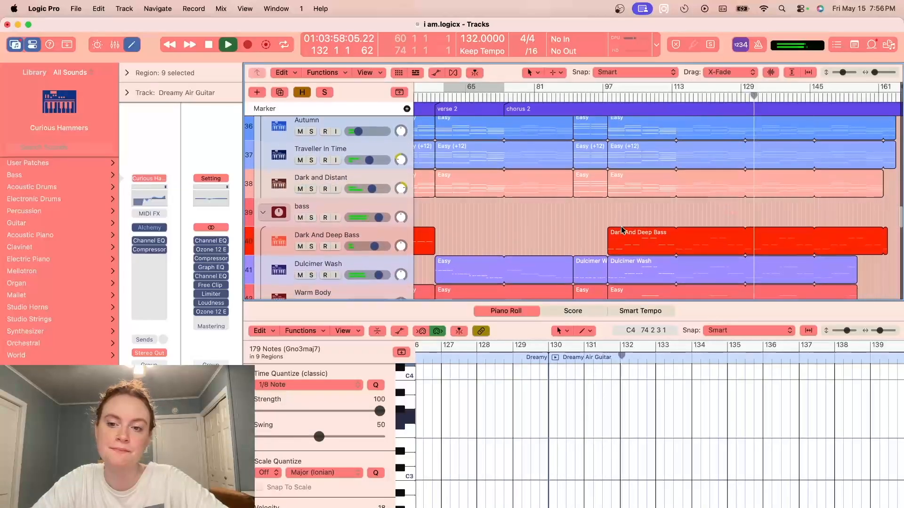
scroll(620, 226, "down", 3)
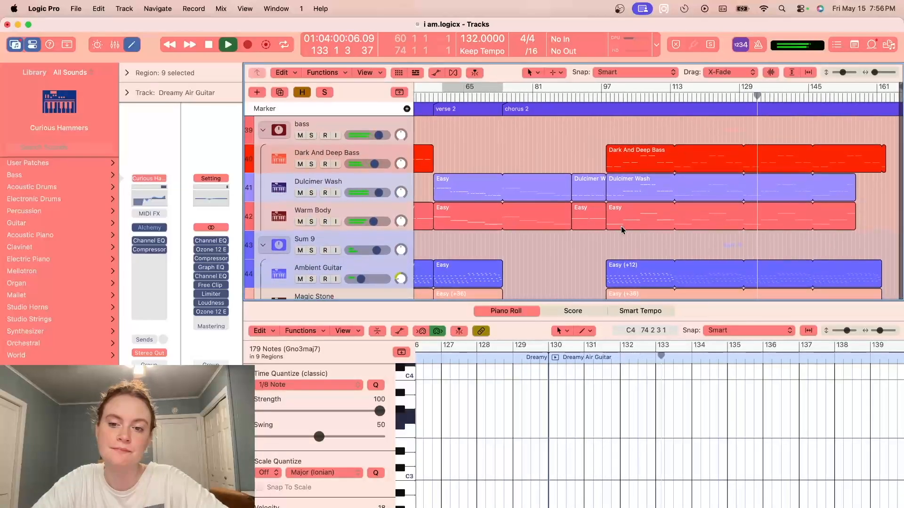
key("XF86AudioRaiseVolume")
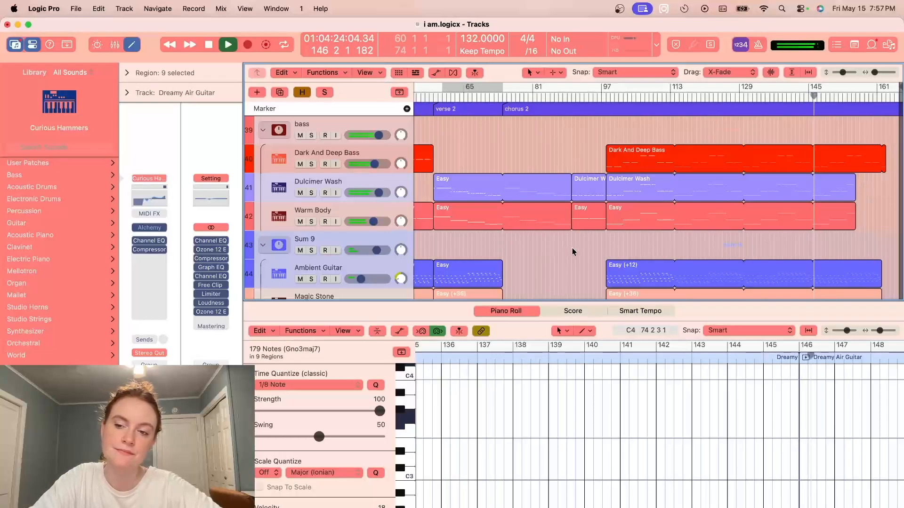
- Set the cycle range from bar 98 to bar 115 and select the Kick Retro 2 SD_80s_Drumulator track
left_click_drag(873, 73, 876, 72)
scroll(710, 169, "down", 2)
scroll(710, 171, "down", 5)
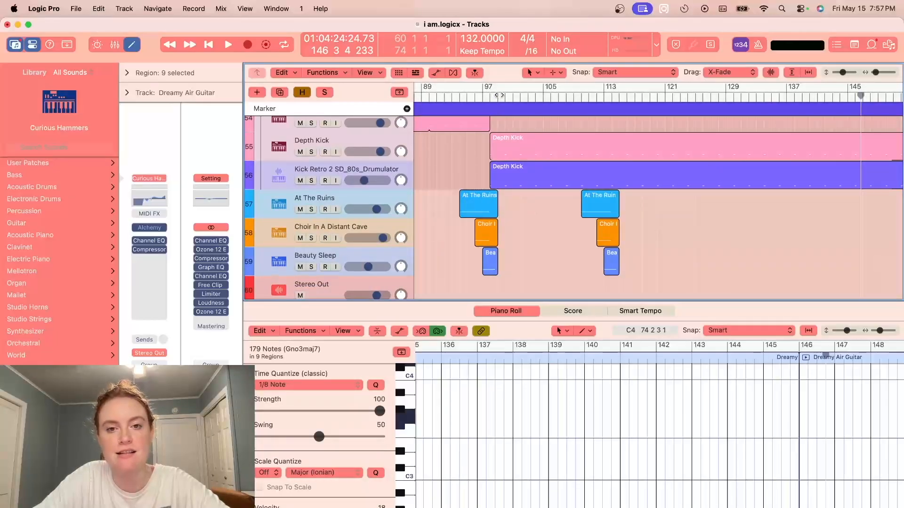
left_click_drag(490, 90, 621, 102)
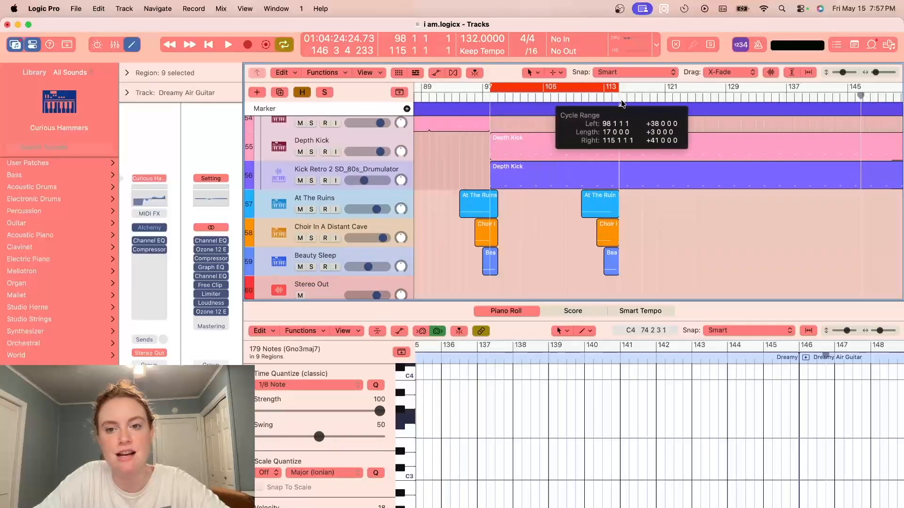
left_click(385, 170)
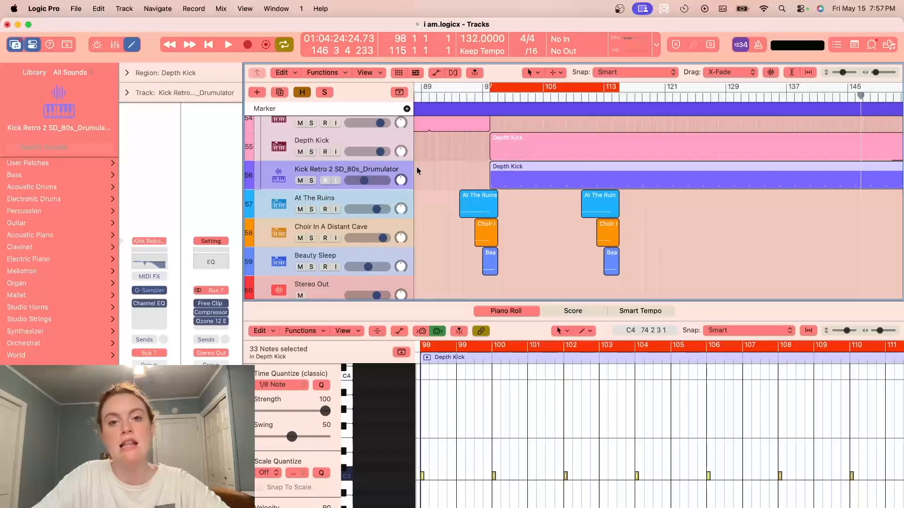
- Browse the Synthwave Dojo 80s Drum Machines samples to the Kick folder of the E-mu Drumulator
left_click(888, 45)
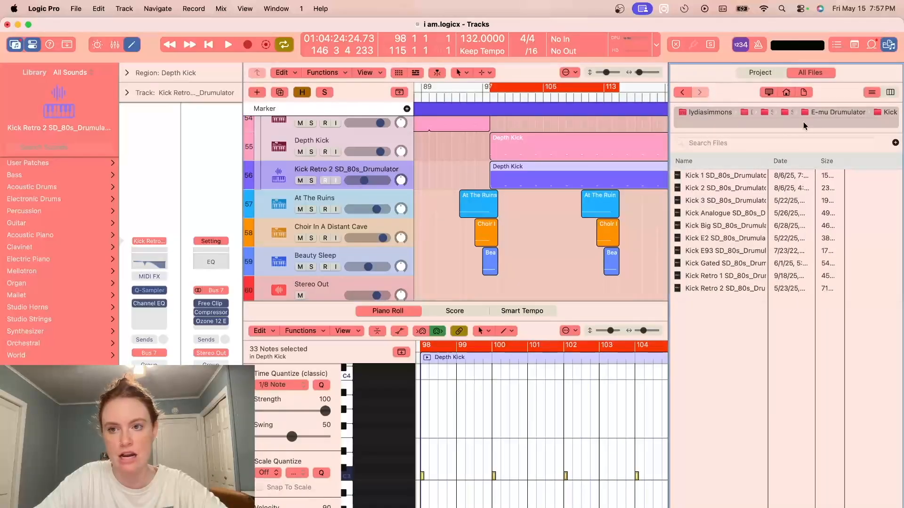
left_click(774, 113)
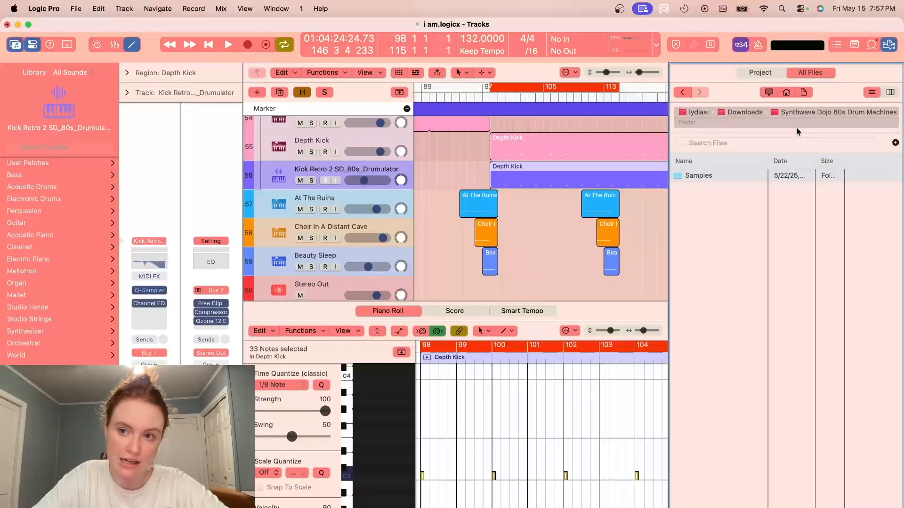
double_click(744, 175)
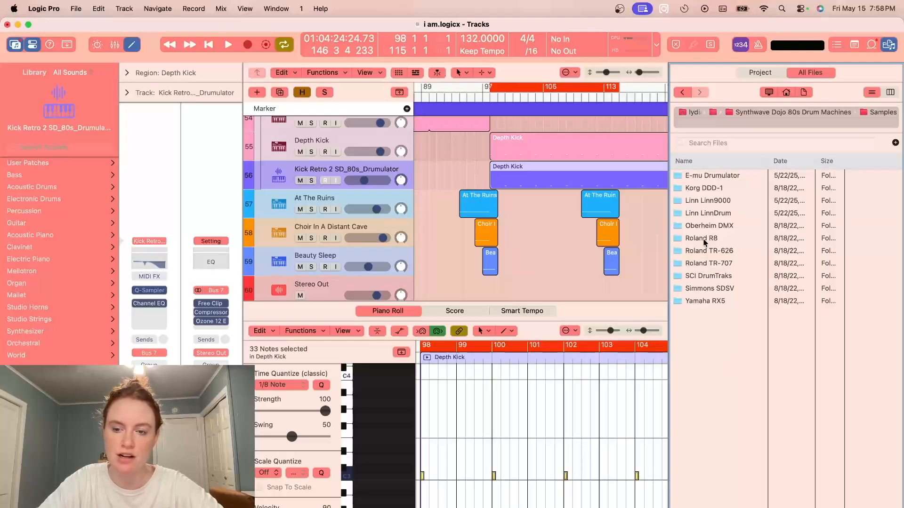
left_click(707, 176)
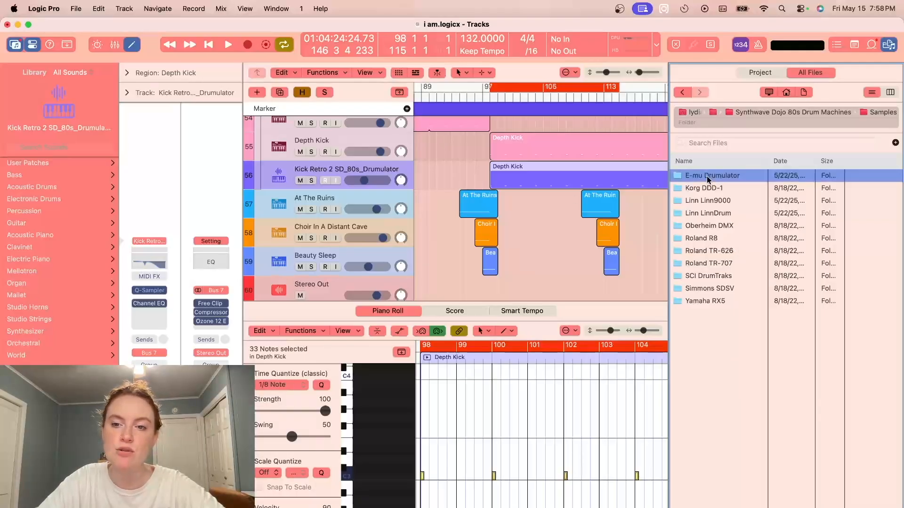
double_click(707, 176)
double_click(692, 201)
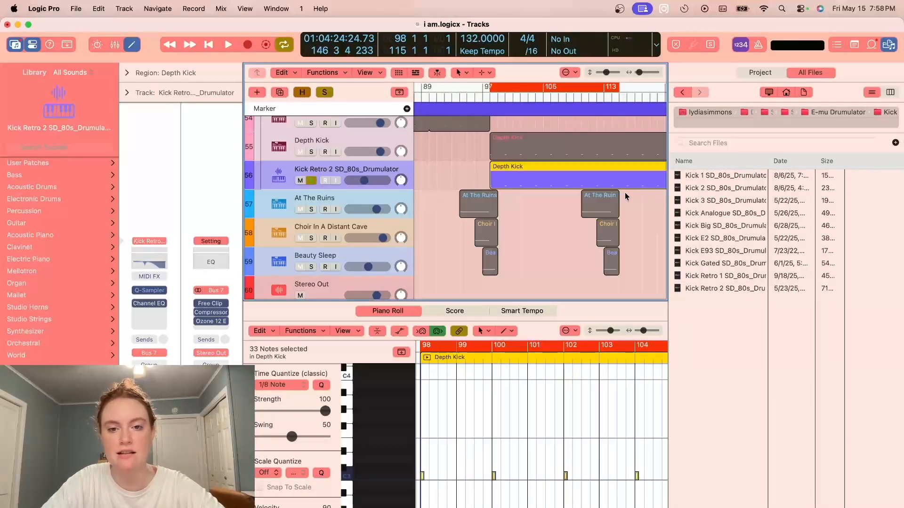
- Audition the soloed kick track from bar 98, preview the Kick Retro 2 sample, then unsolo the track and close the file browser
key("space")
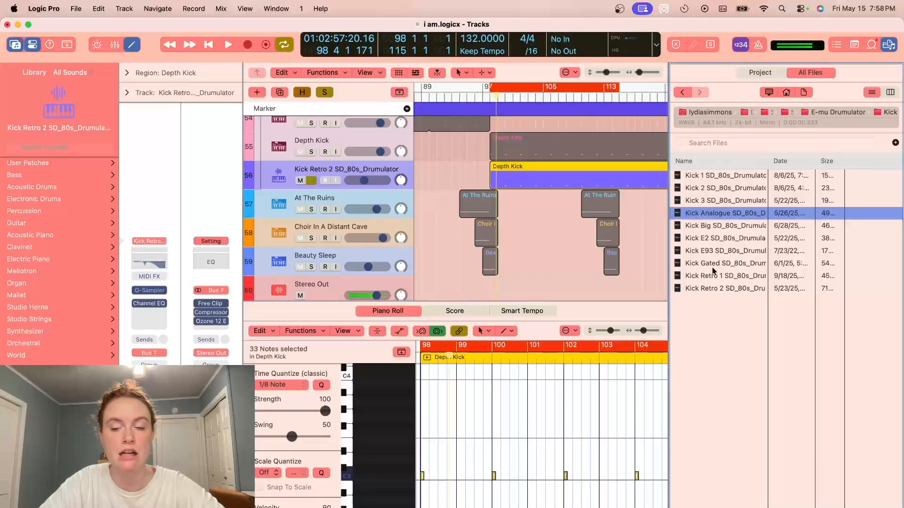
left_click(715, 289)
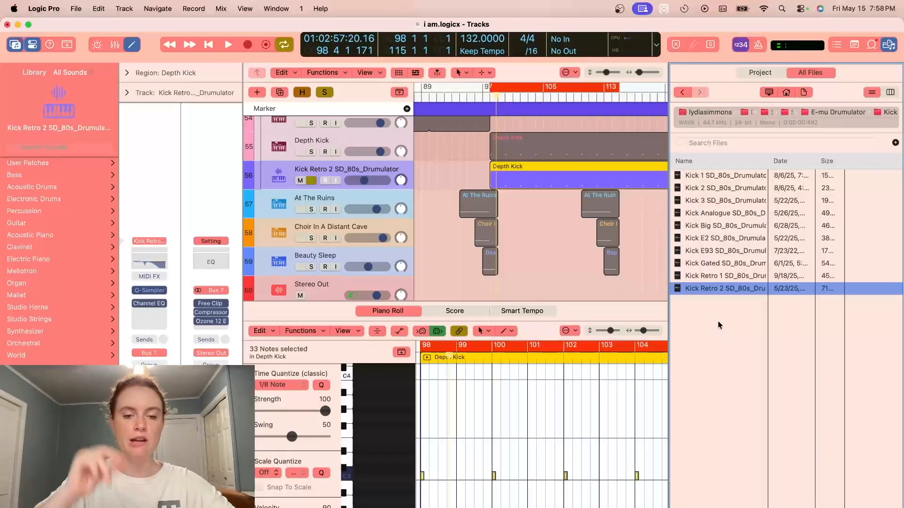
left_click(314, 185)
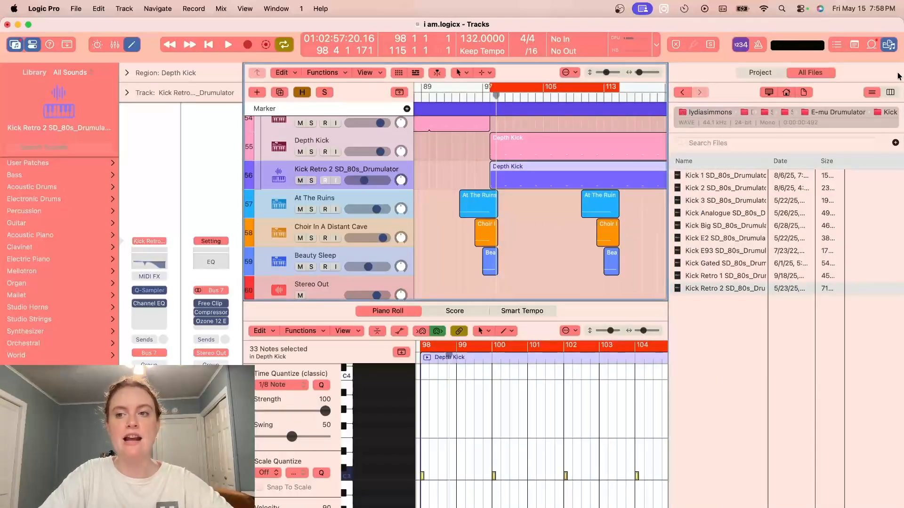
left_click(889, 46)
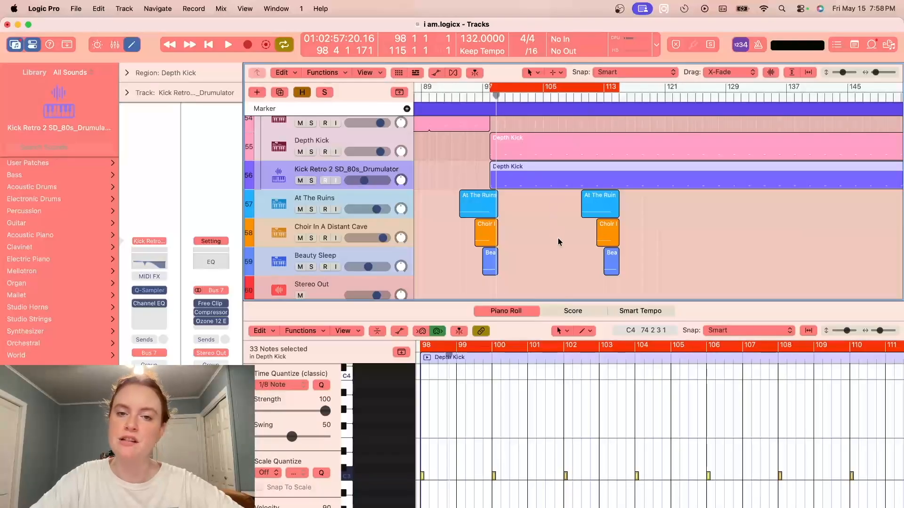
- Solo the Liquid Crystal track and audition it within the cycle range from bar 98
scroll(559, 247, "up", 4)
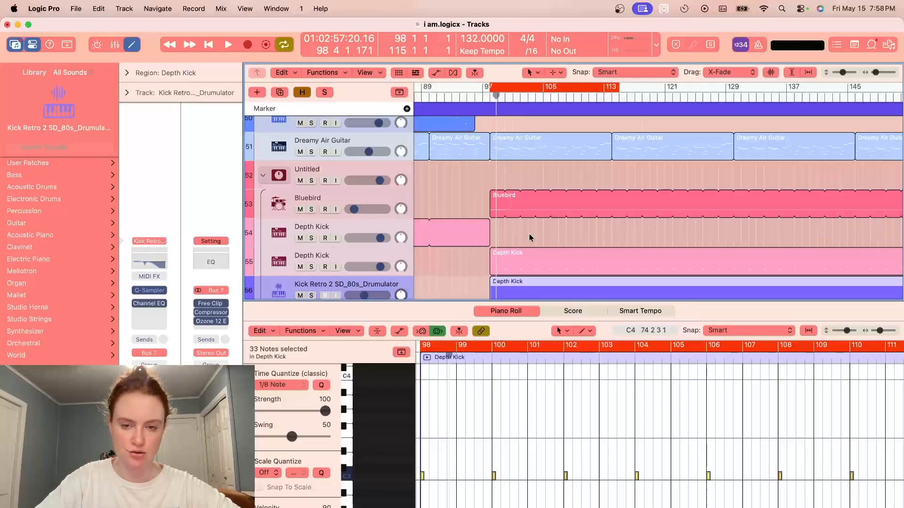
scroll(529, 238, "up", 2)
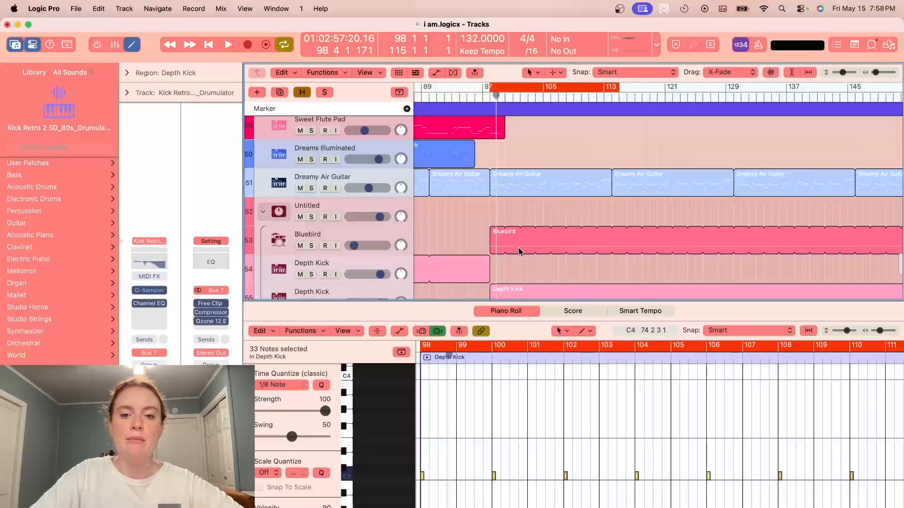
scroll(518, 247, "up", 5)
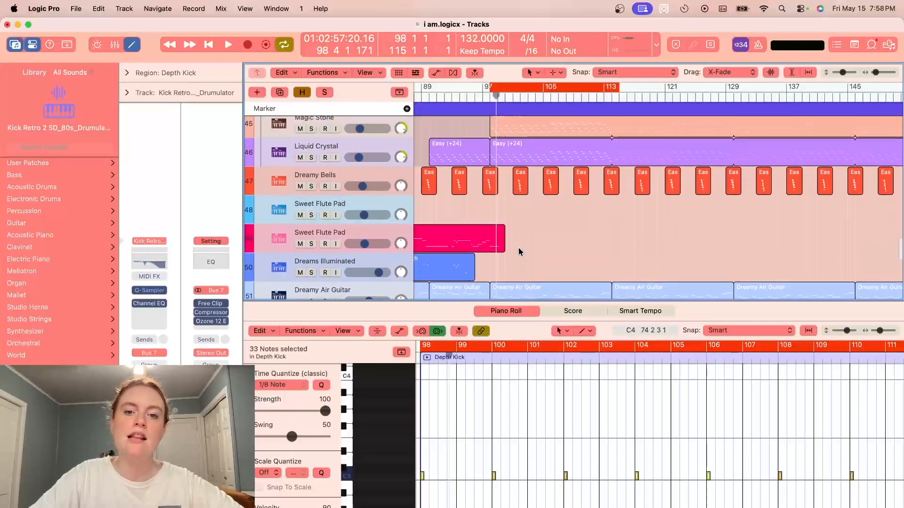
scroll(518, 247, "up", 1)
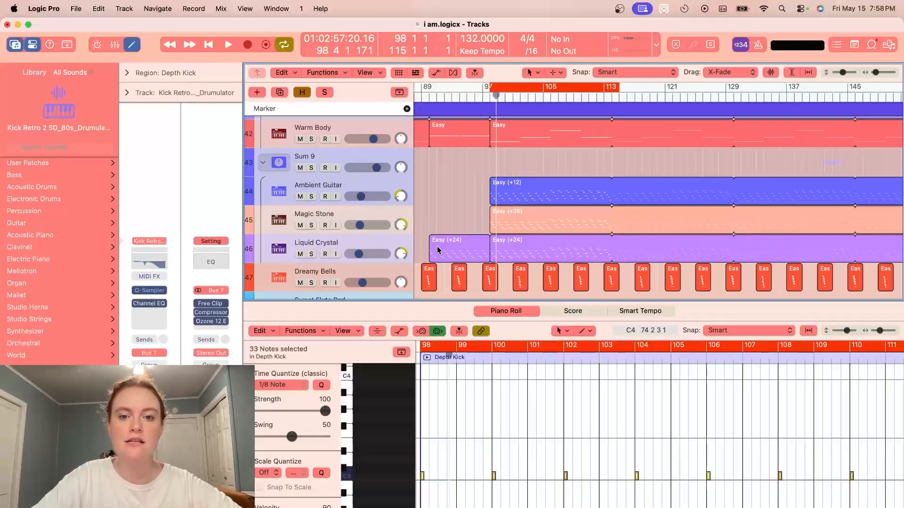
left_click(311, 255)
left_click(357, 244)
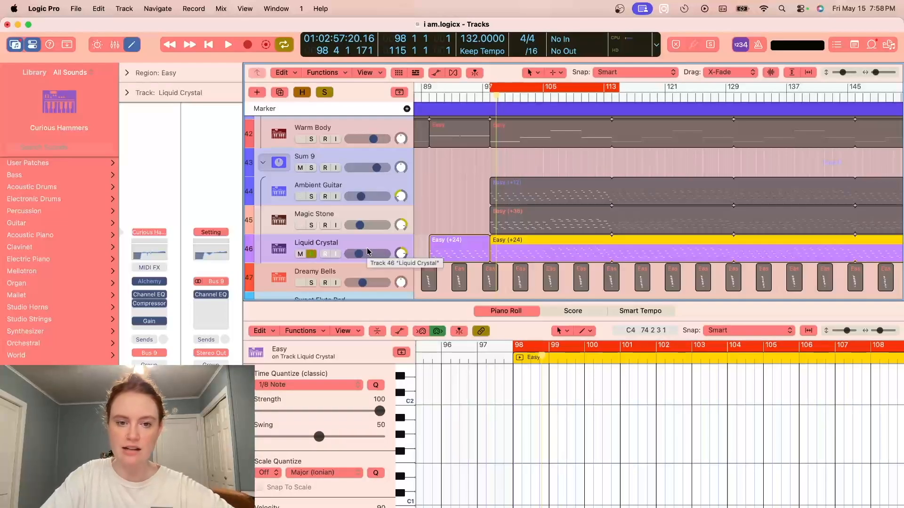
key("space")
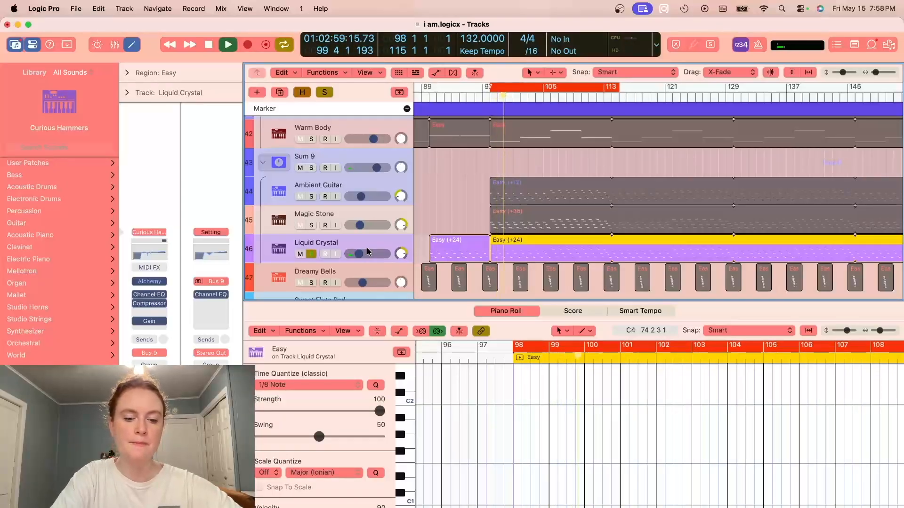
key("space")
- Show the track automation, examine the Liquid Crystal volume curve up close, and unsolo the track
key("a")
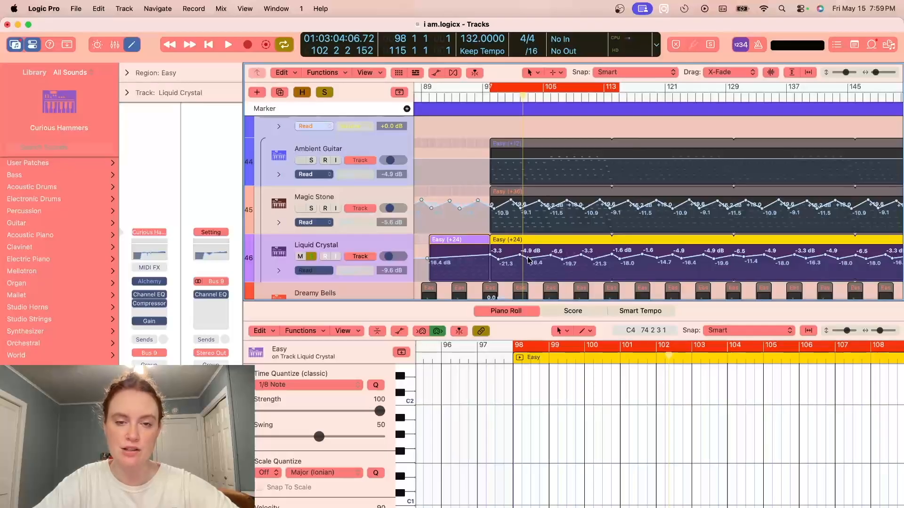
left_click_drag(876, 73, 883, 78)
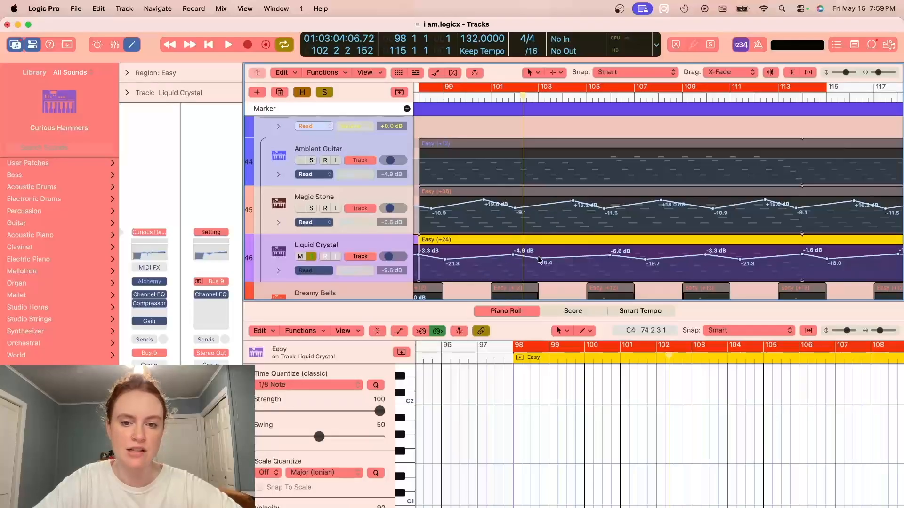
left_click(311, 256)
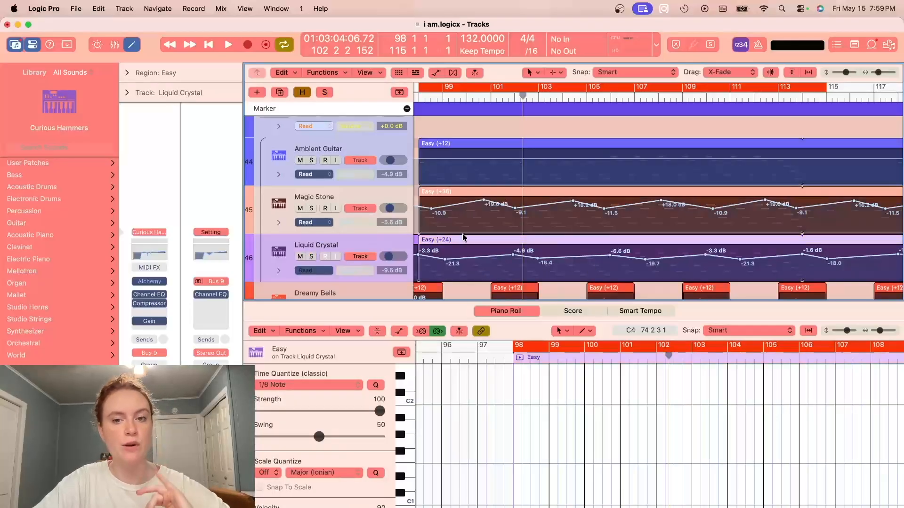
left_click_drag(878, 72, 876, 72)
left_click_drag(846, 72, 843, 72)
- Solo the Record Collection Grand and Ships Piano tracks and play them from bar 98
scroll(647, 179, "up", 5)
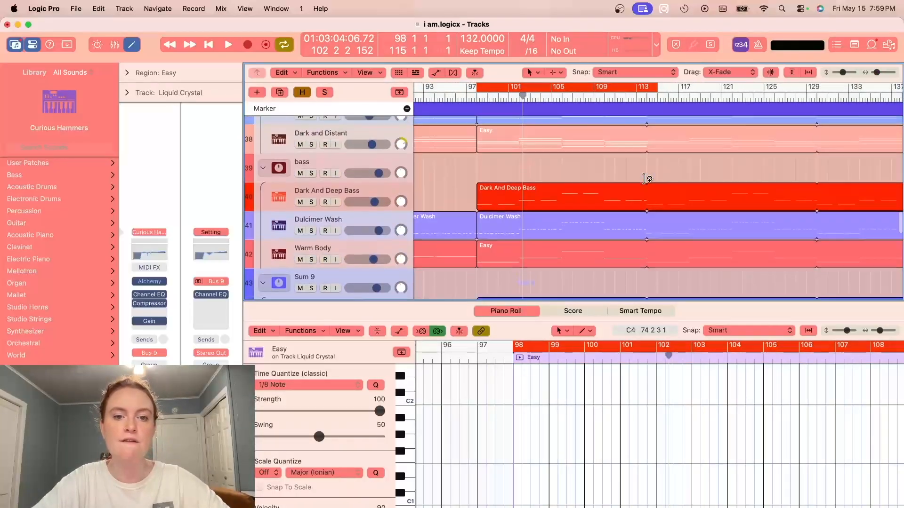
scroll(565, 229, "up", 3)
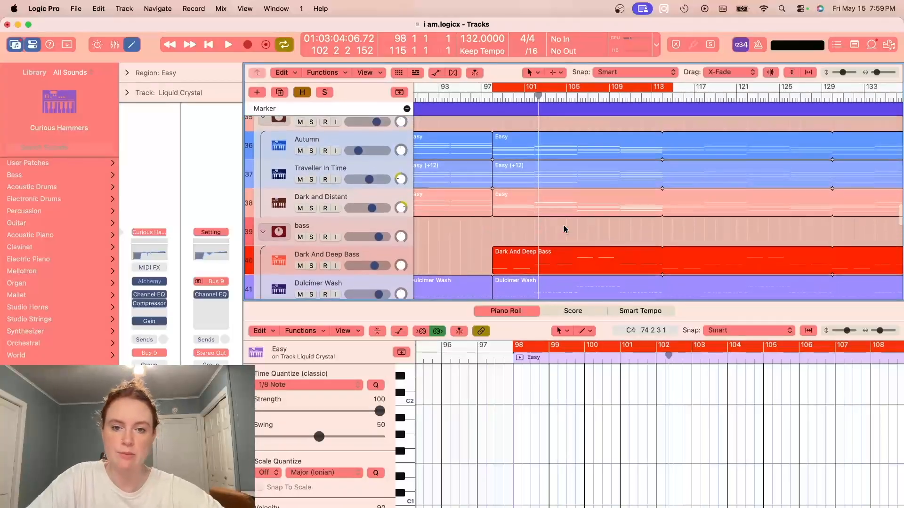
scroll(565, 229, "up", 10)
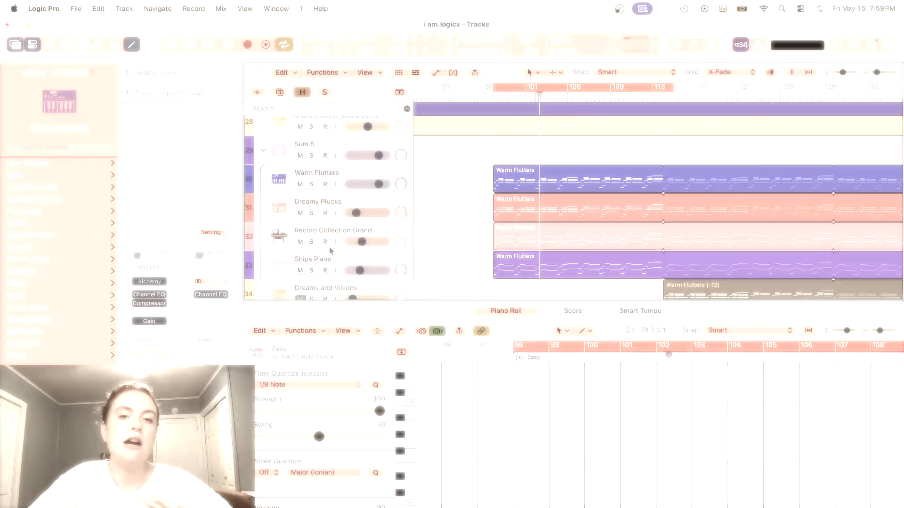
left_click(311, 242)
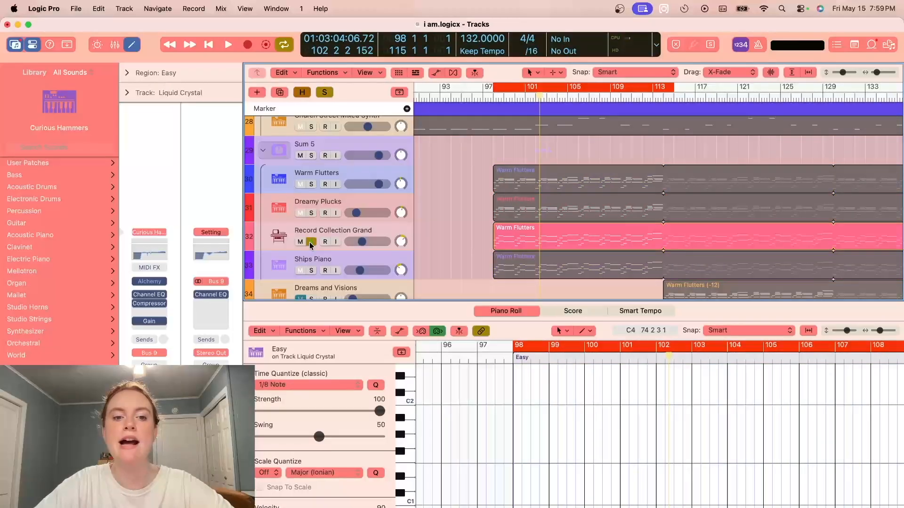
left_click(311, 270)
key("space")
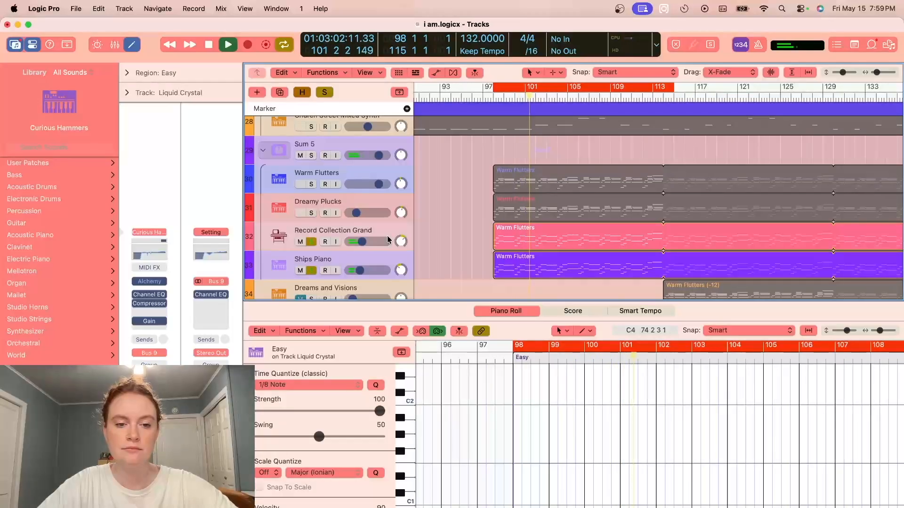
- Stop playback, inspect the notes of the Ships Piano and Record Collection Grand tracks, and unsolo both
left_click(307, 259)
key("space")
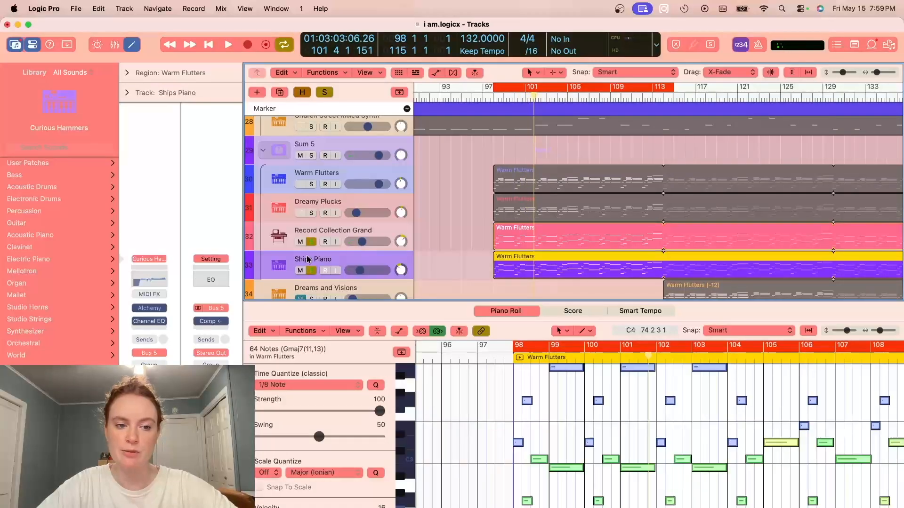
left_click(381, 226)
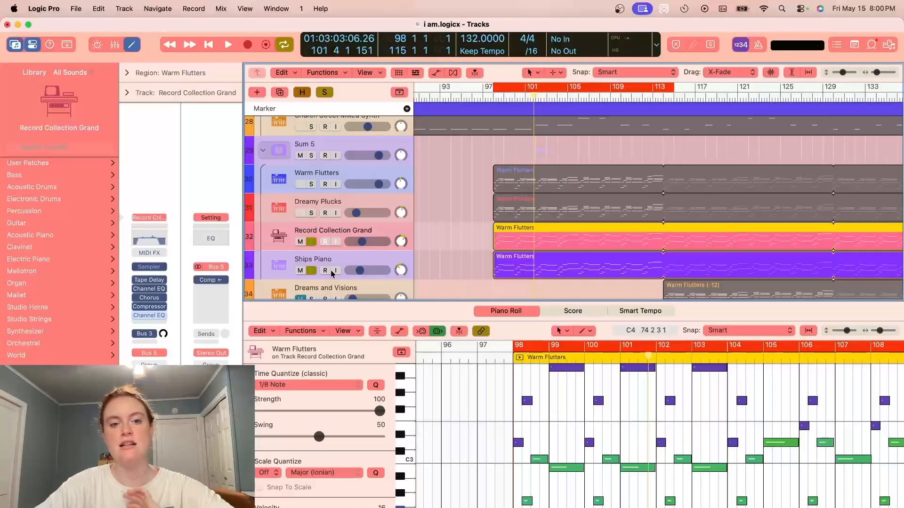
left_click_drag(311, 271, 311, 241)
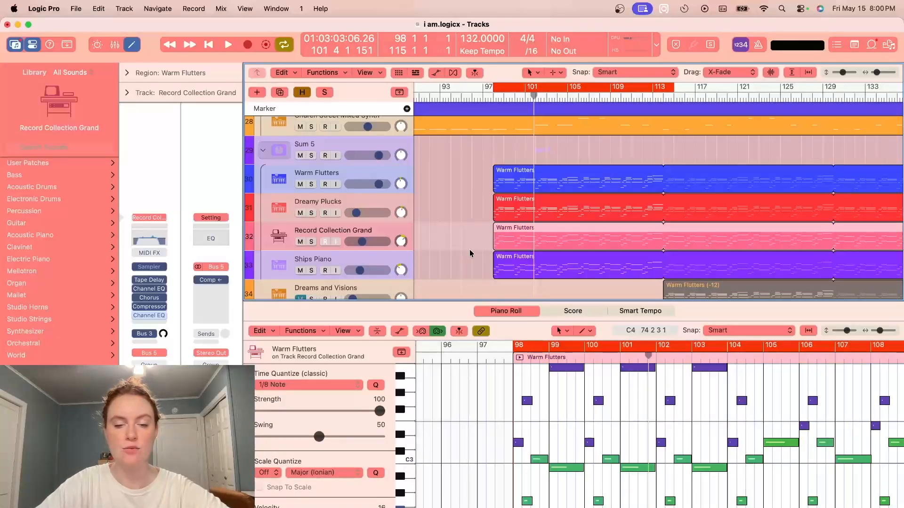
- Solo the Warm Flutters and Dreamy Plucks tracks, show the Warm Flutters notes, and audition both tracks from bar 98
scroll(439, 190, "left", 5)
scroll(438, 190, "up", 1)
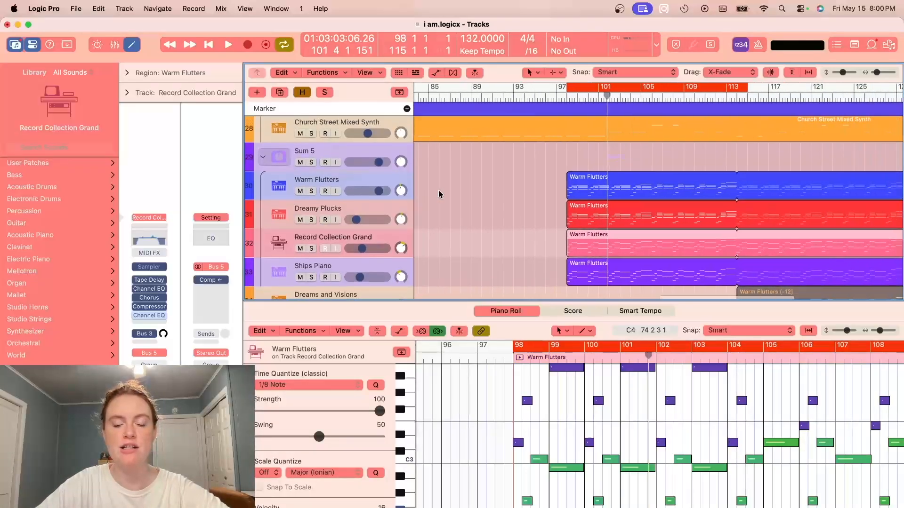
left_click_drag(307, 190, 311, 219)
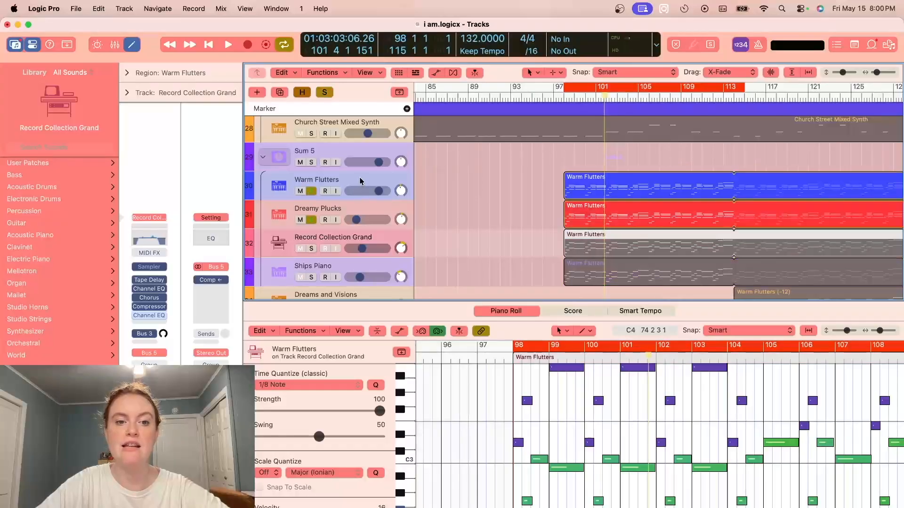
left_click(360, 181)
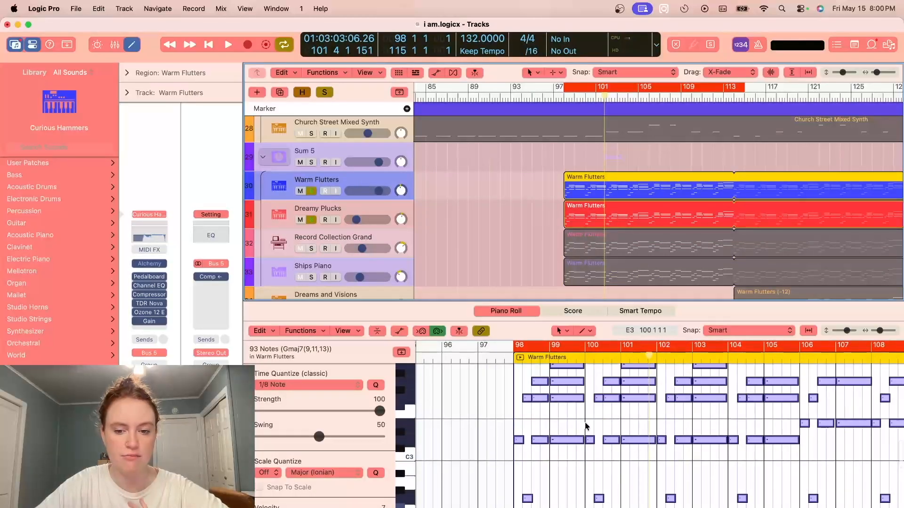
key("space")
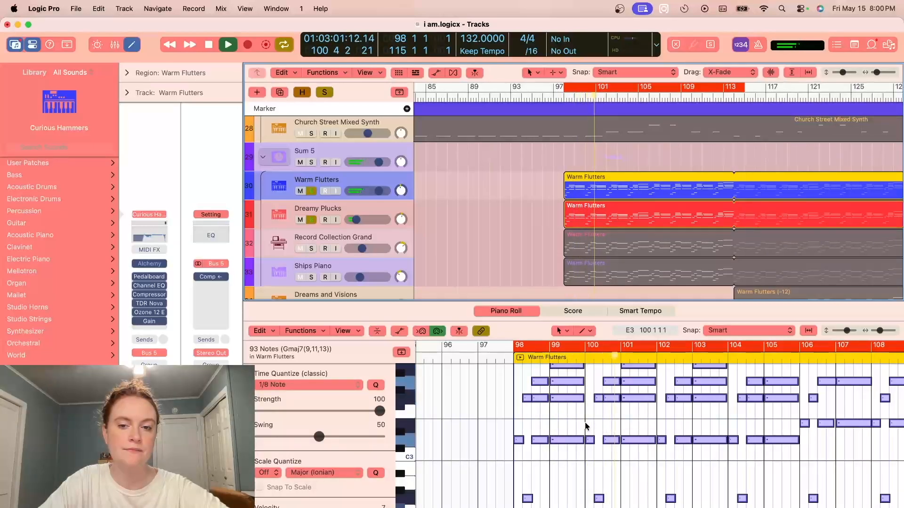
key("space")
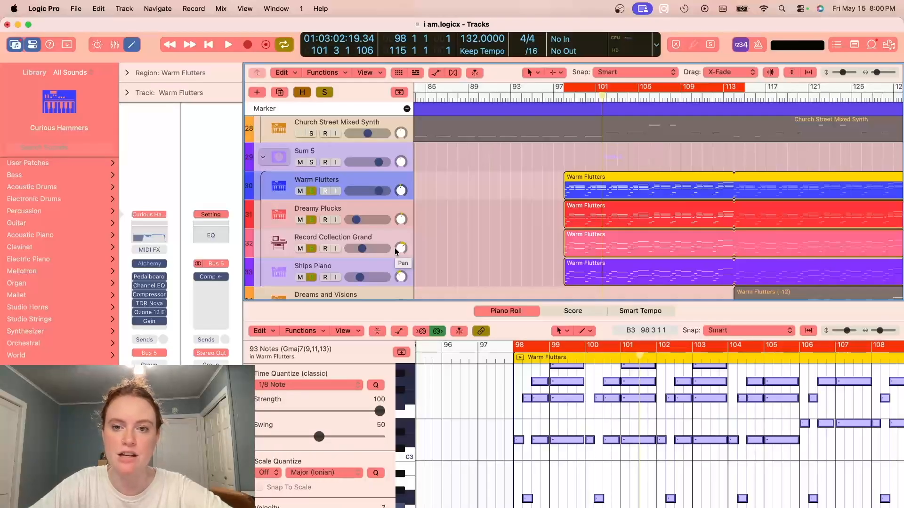
- Audition Warm Flutters, Dreamy Plucks, Record Collection Grand and Ships Piano soloed together from bar 98, and clear all four solos
key("space")
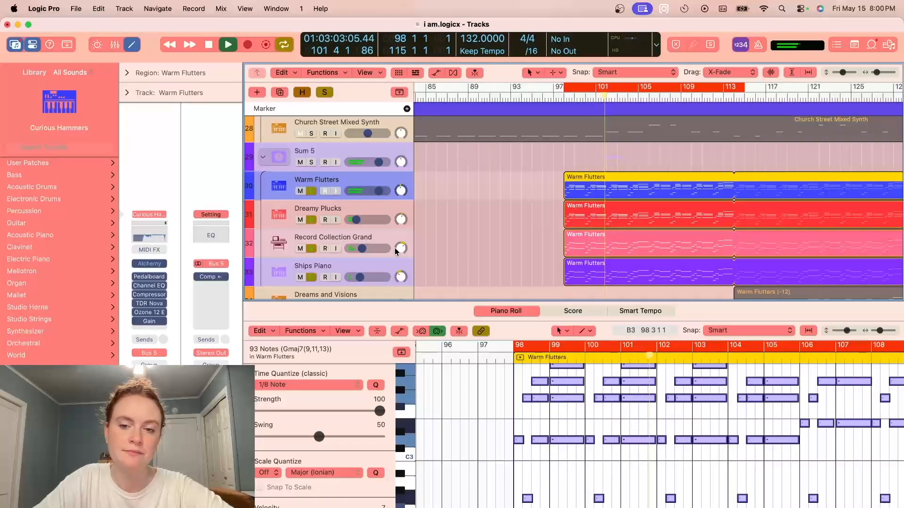
key("space")
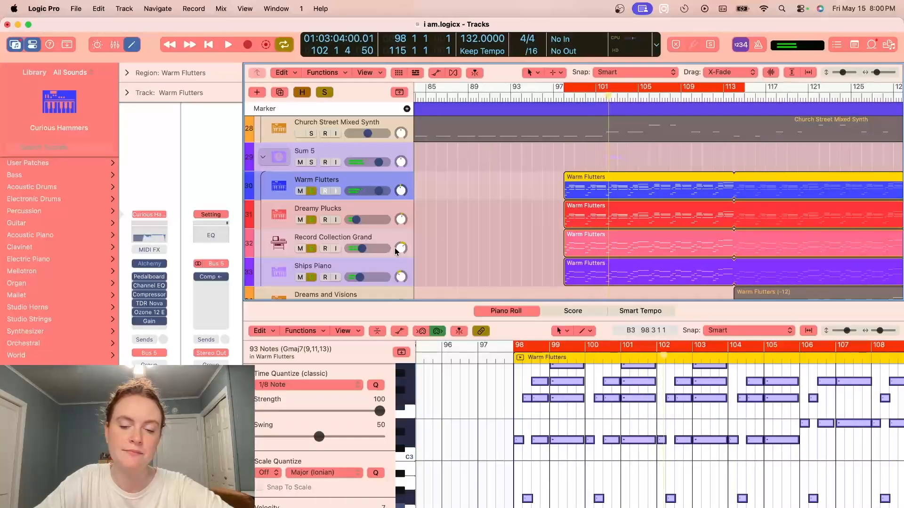
left_click(326, 93)
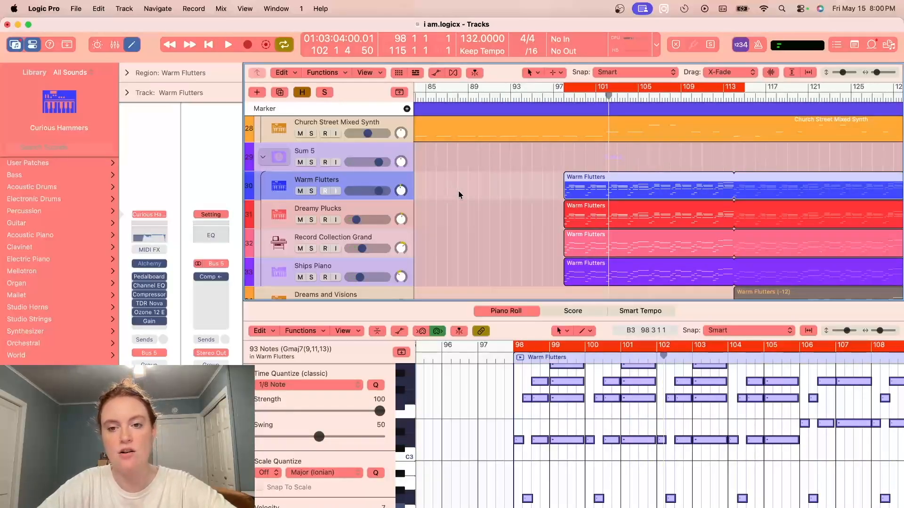
- Deselect the regions and look over the vocal, harmony and synth layers of the arrangement around and after chorus 2
left_click(484, 215)
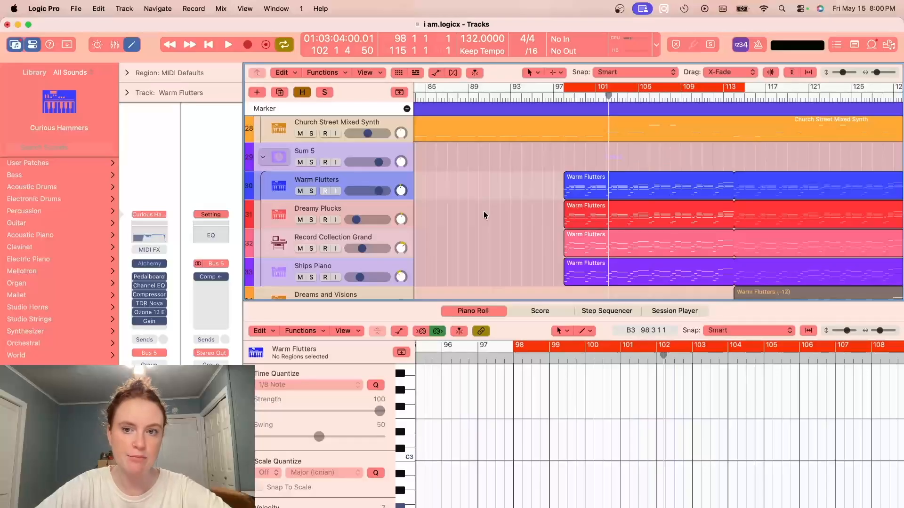
scroll(484, 215, "up", 1)
scroll(484, 212, "up", 3)
left_click_drag(877, 73, 875, 73)
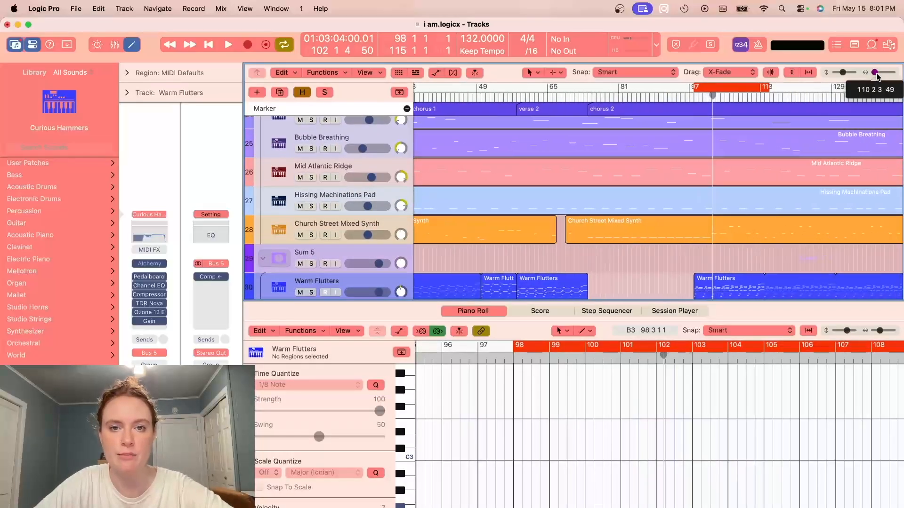
scroll(817, 171, "right", 5)
scroll(814, 172, "down", 2)
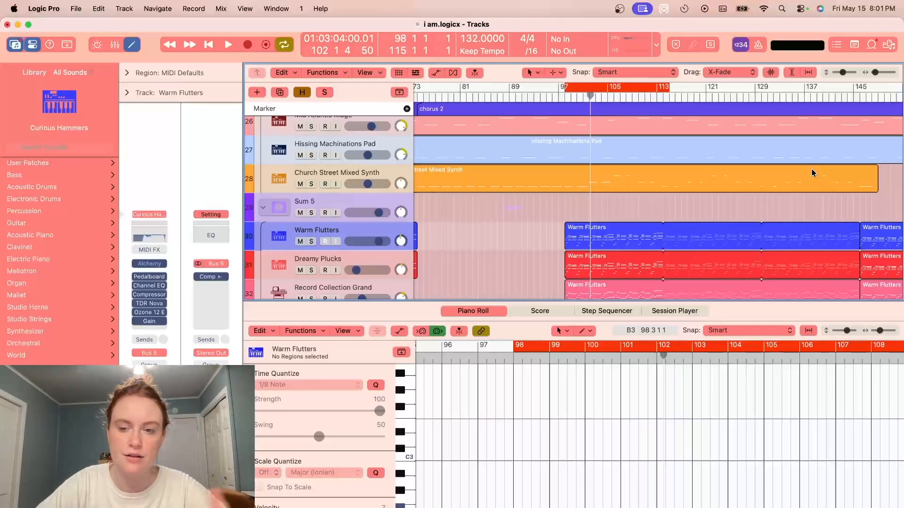
scroll(572, 130, "up", 15)
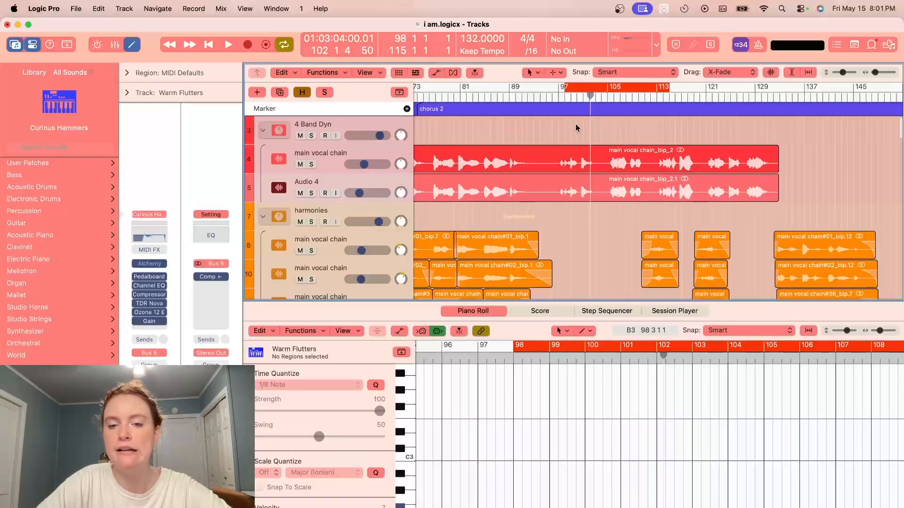
scroll(605, 160, "down", 4)
scroll(604, 161, "down", 20)
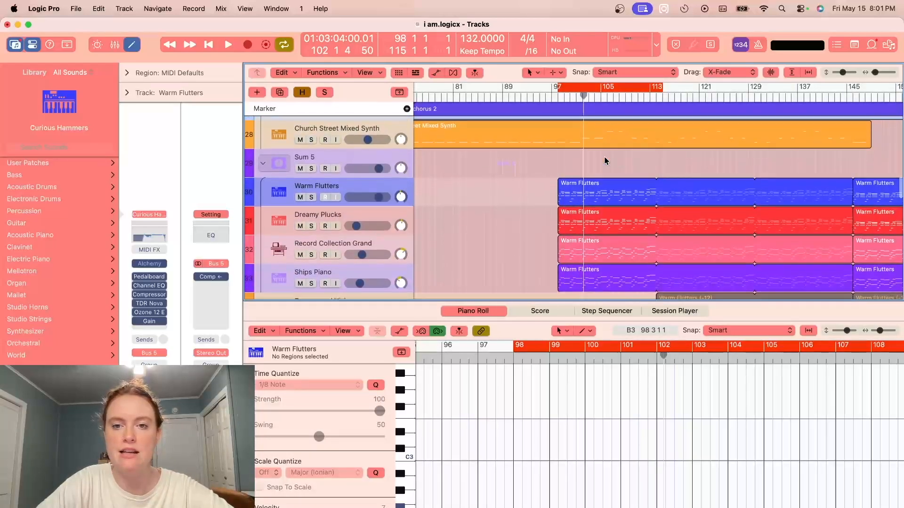
- Turn cycling off, solo At The Ruins, Choir In A Distant Cave and Beauty Sleep, and audition them from bar 93
scroll(605, 161, "down", 3)
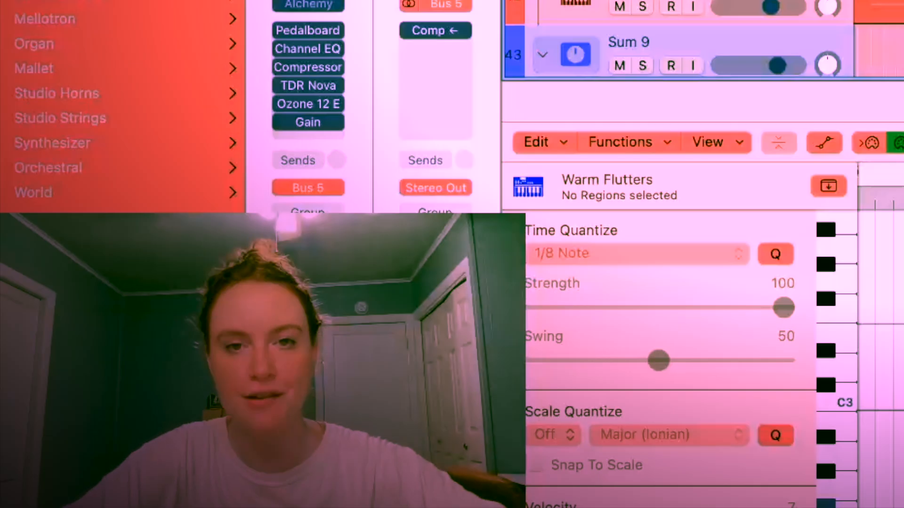
scroll(588, 172, "down", 10)
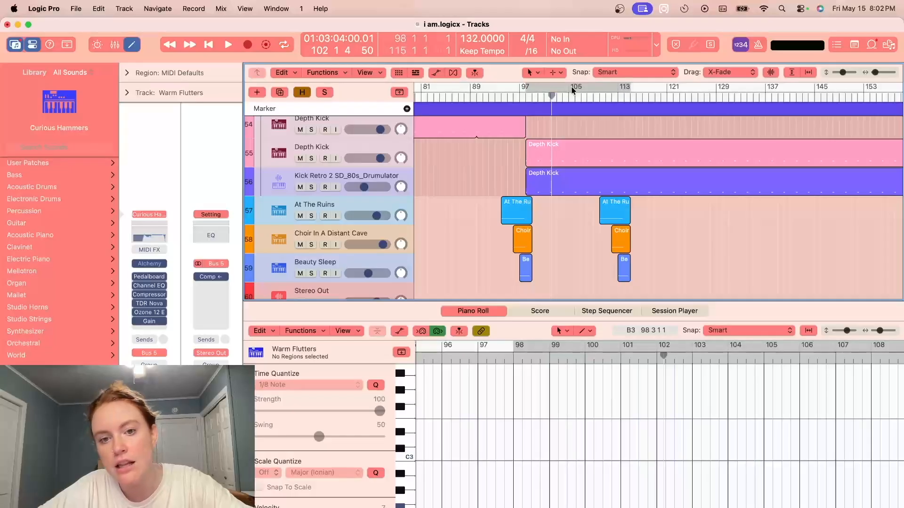
left_click(495, 97)
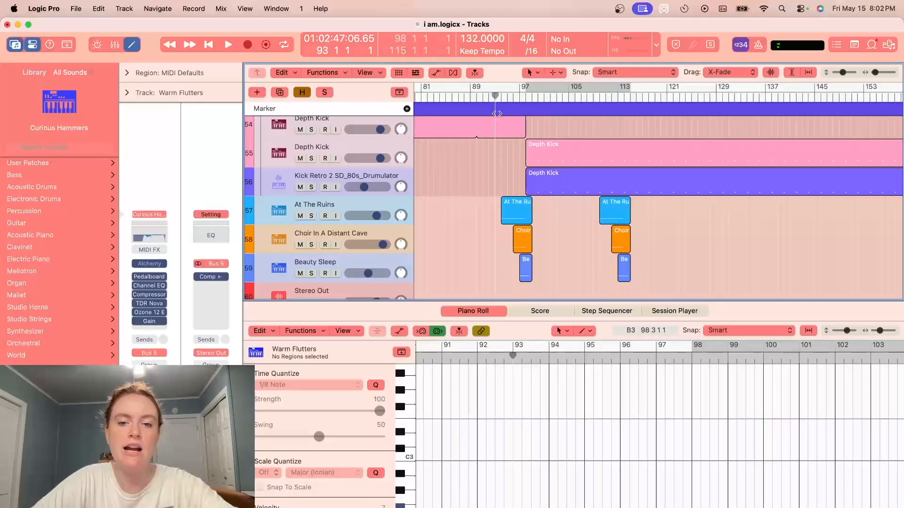
left_click_drag(311, 216, 313, 275)
left_click(365, 259)
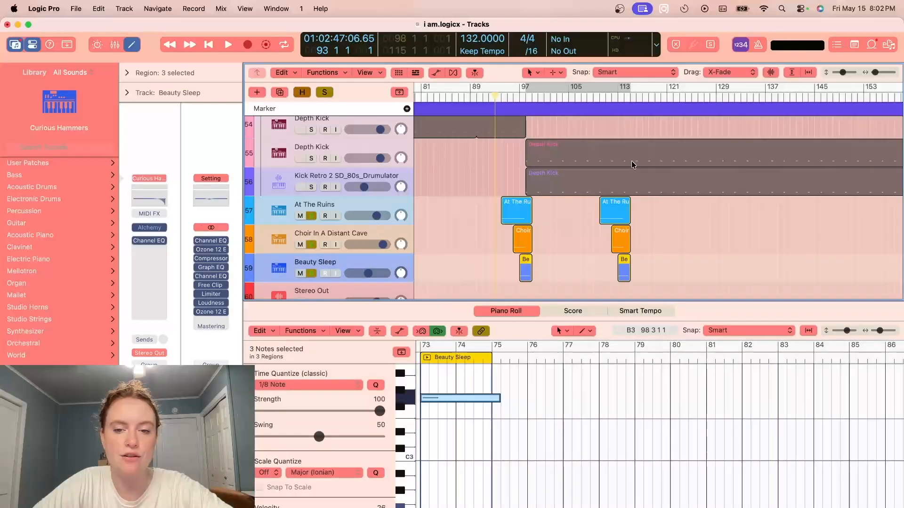
left_click_drag(876, 75, 877, 76)
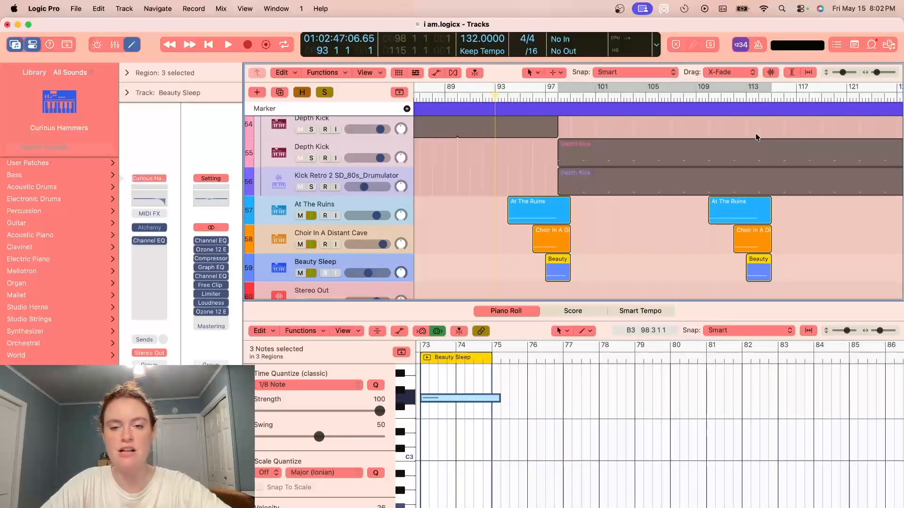
key("space")
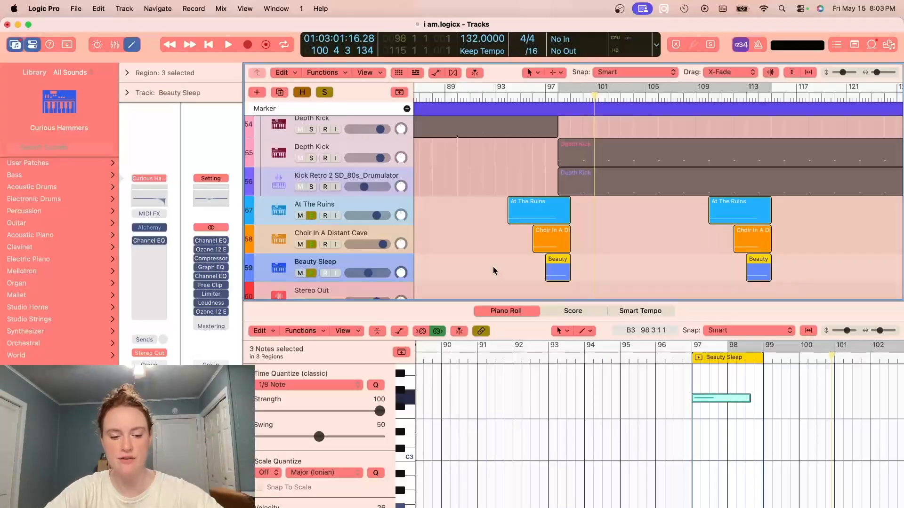
- Check the second set of effect regions before bar 115 and unsolo At The Ruins, Choir In A Distant Cave and Beauty Sleep
scroll(636, 242, "right", 5)
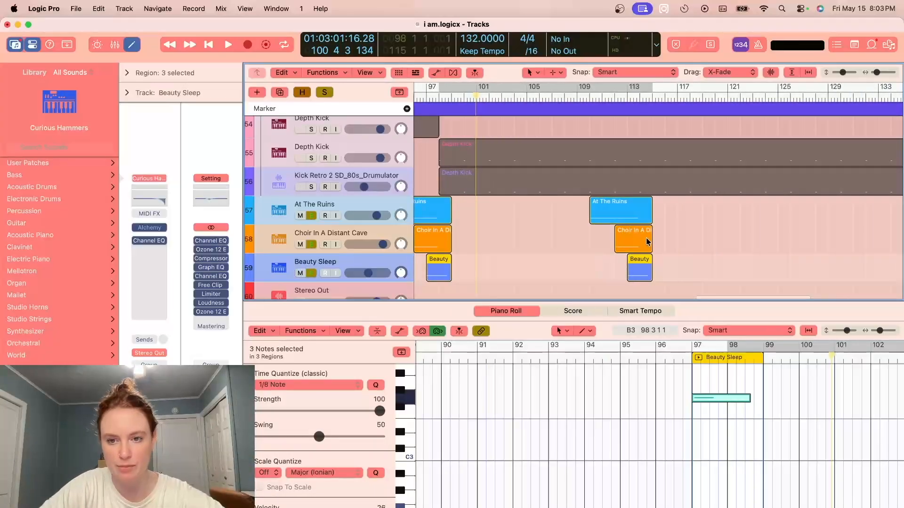
scroll(656, 238, "down", 1)
scroll(656, 237, "left", 2)
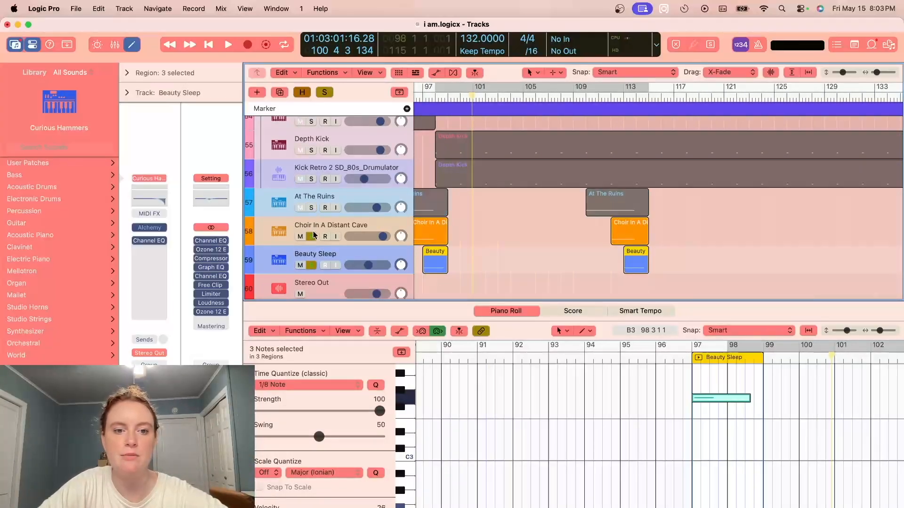
left_click(311, 266)
- Look over the bass, synth, drum and main vocal layers from bar 97 to the end of the song
left_click_drag(878, 76, 875, 73)
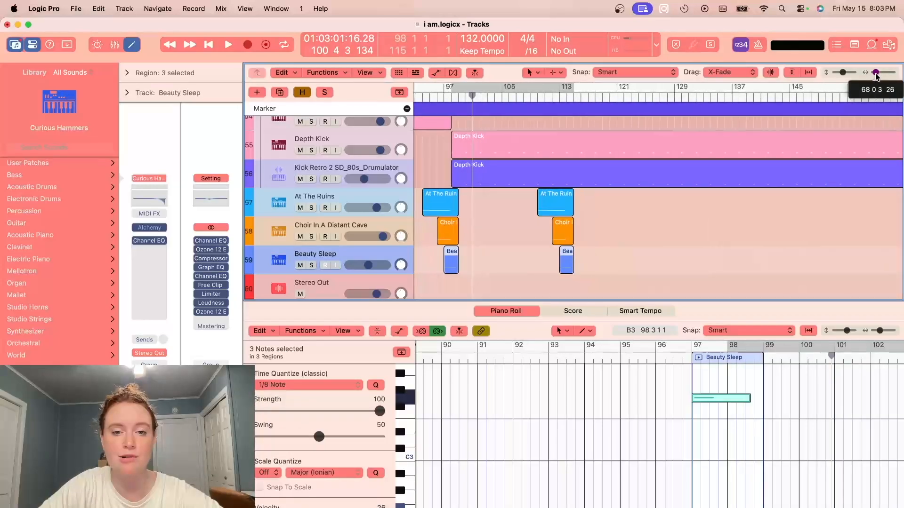
scroll(668, 229, "up", 10)
scroll(668, 229, "up", 12)
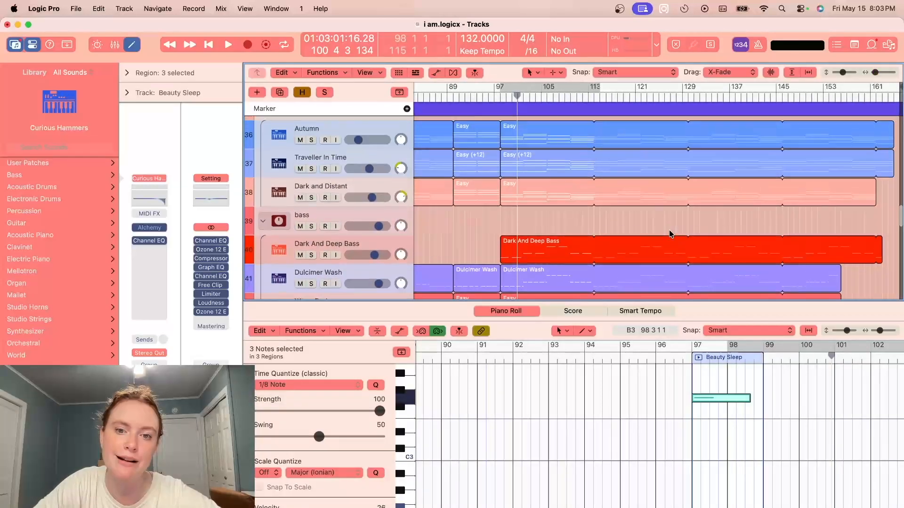
scroll(683, 216, "down", 15)
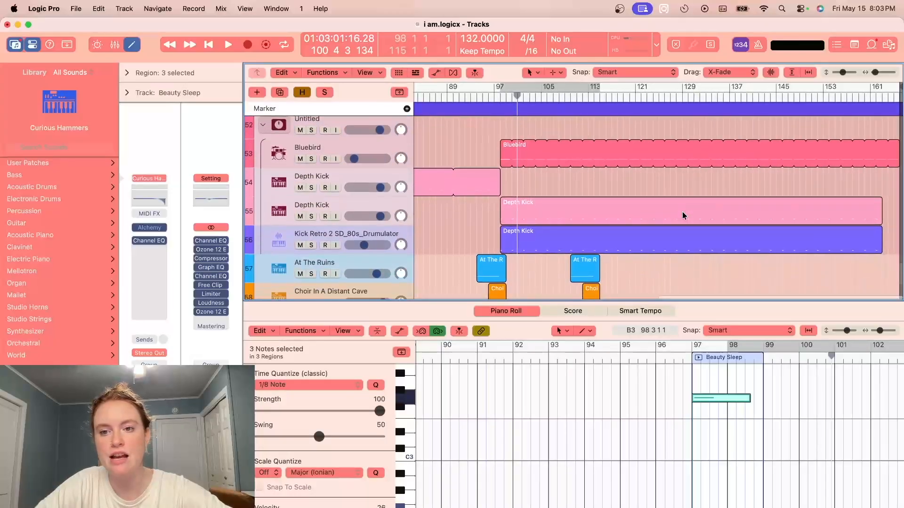
scroll(682, 211, "up", 20)
scroll(698, 208, "up", 8)
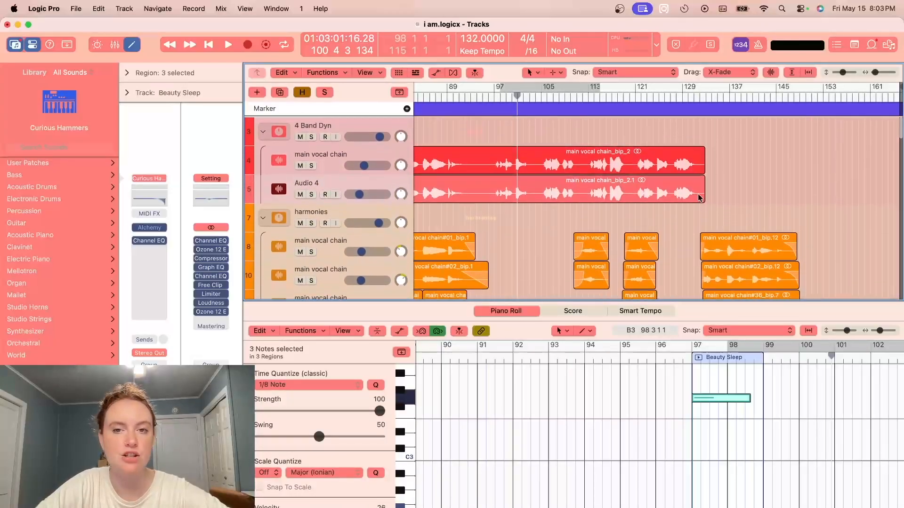
- Place the playhead at bar 129 and play the full mix through the ending vocal harmonies
scroll(697, 188, "down", 3)
left_click(682, 96)
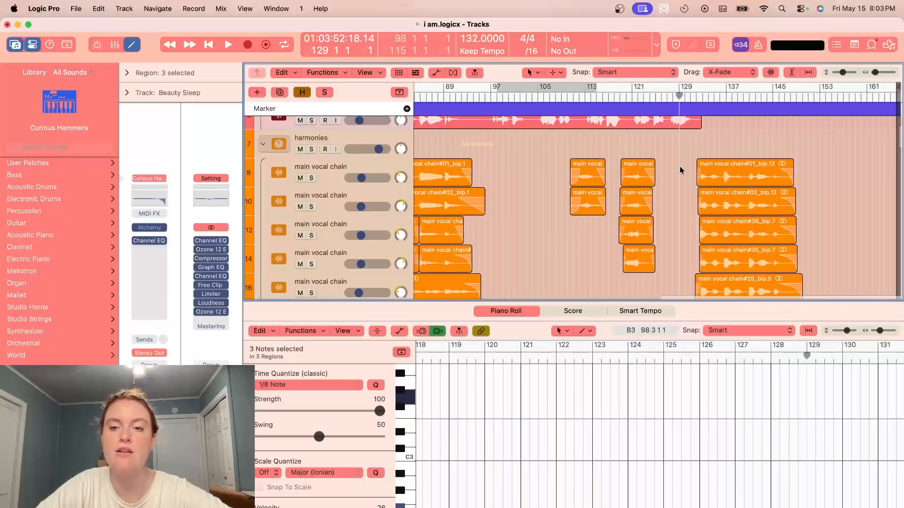
scroll(680, 169, "down", 2)
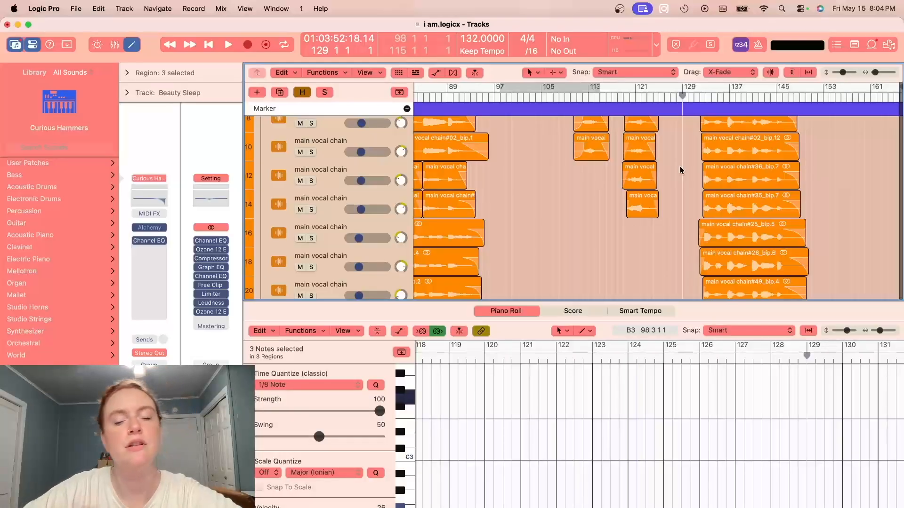
left_click_drag(876, 74, 877, 74)
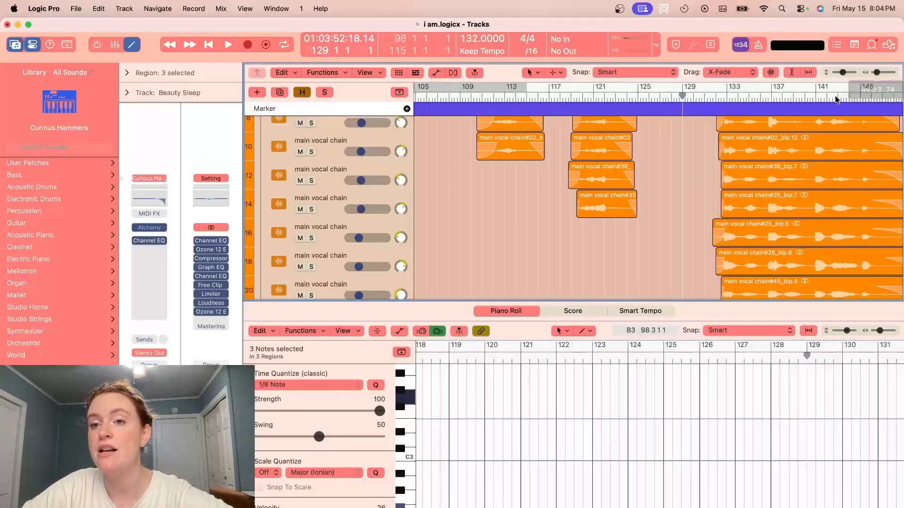
scroll(617, 228, "right", 3)
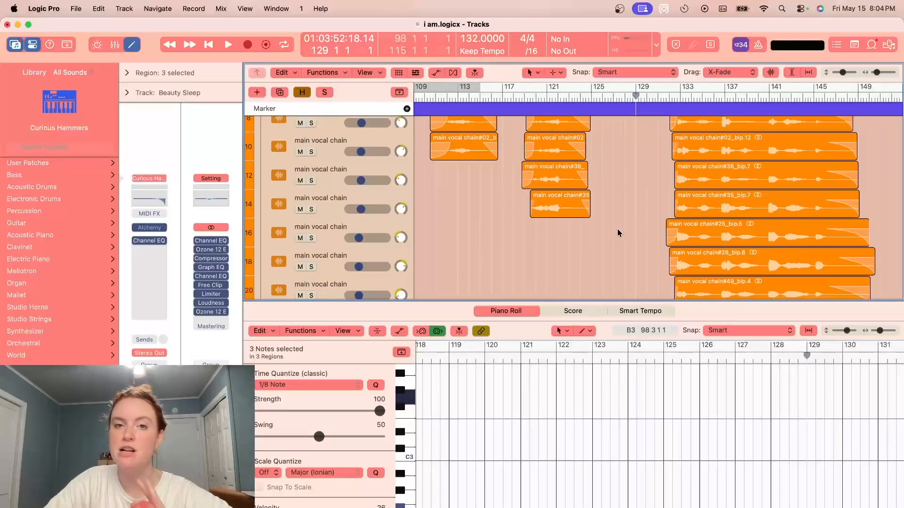
scroll(612, 238, "up", 3)
scroll(612, 239, "right", 2)
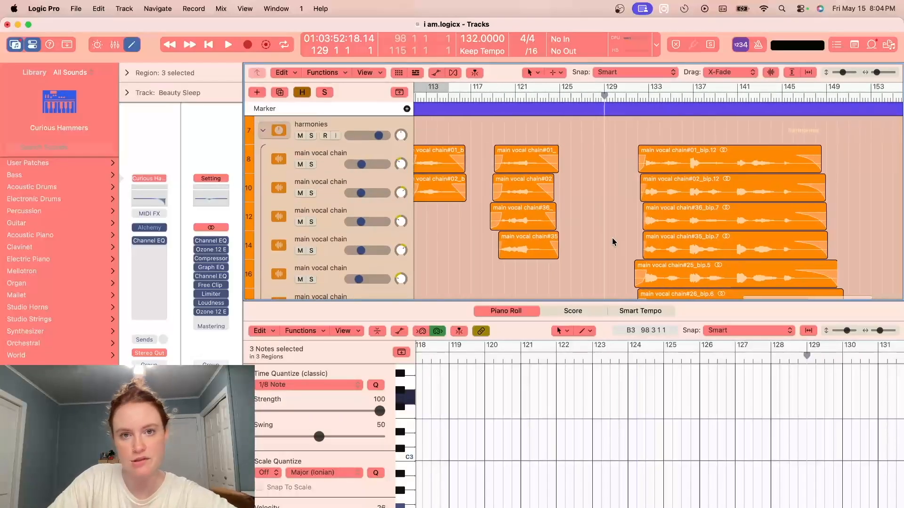
key("space")
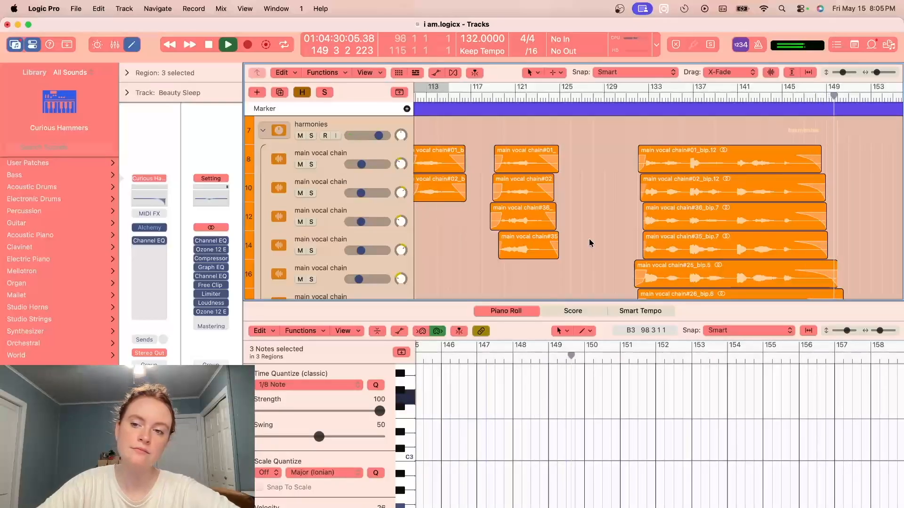
- Show the track automation during playback and examine the curves from the main vocals down to the Stereo Out near the song's end
left_click_drag(877, 73, 874, 72)
scroll(870, 166, "down", 5)
scroll(870, 166, "right", 3)
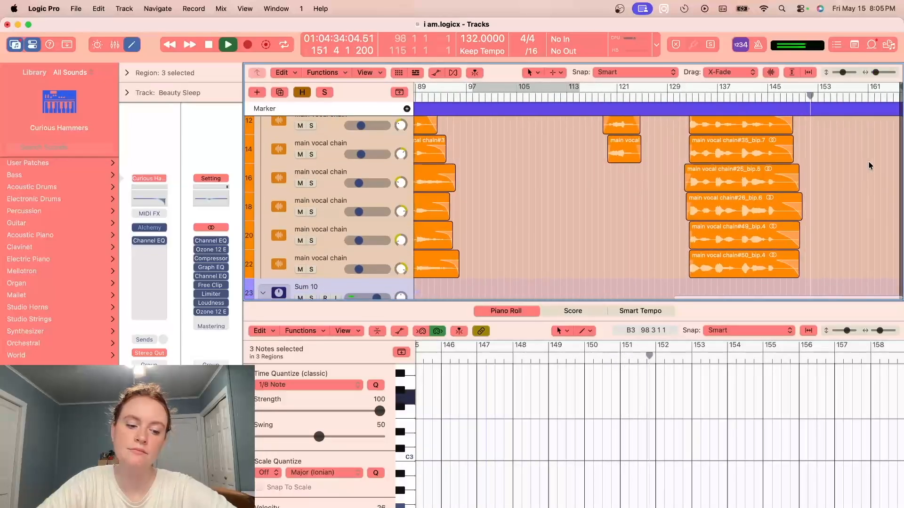
key("a")
scroll(870, 164, "up", 6)
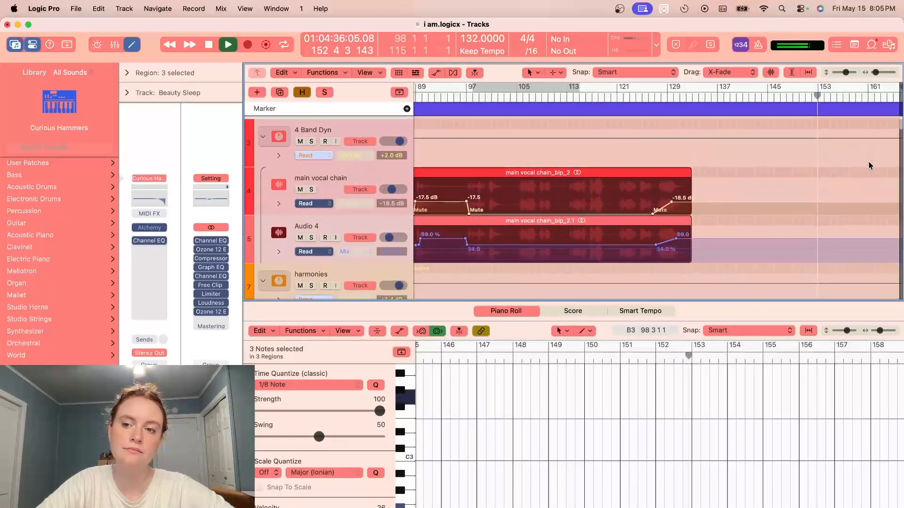
scroll(869, 164, "down", 6)
scroll(870, 166, "down", 20)
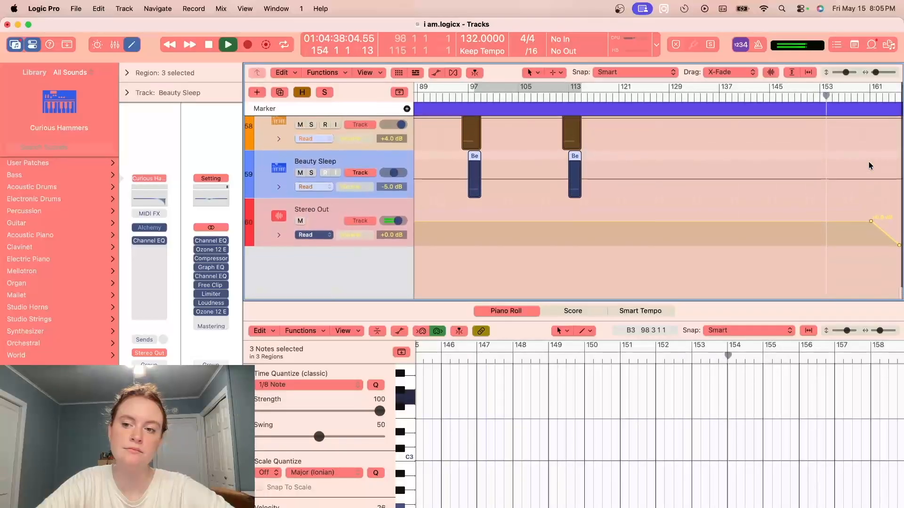
scroll(869, 161, "up", 5)
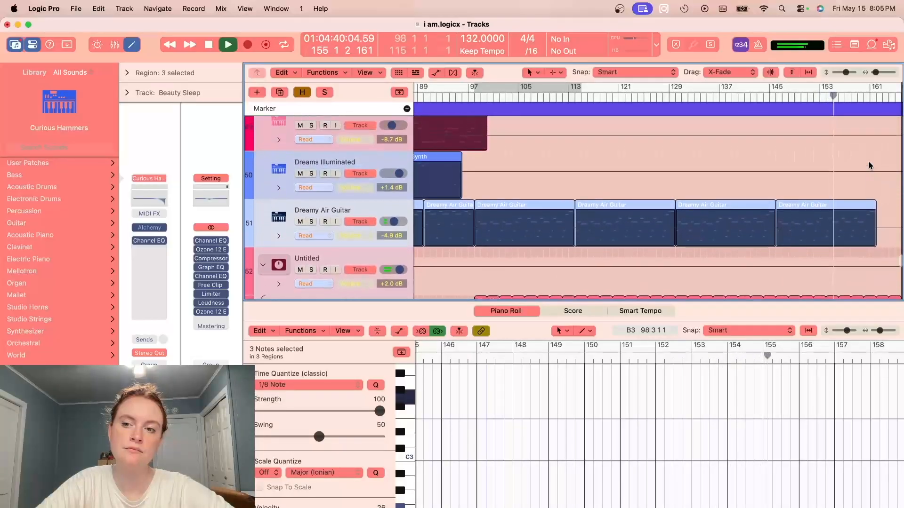
- Look over the instrument tracks' automation up to the song's end, stop playback past bar 161 and hide the automation
scroll(868, 162, "up", 3)
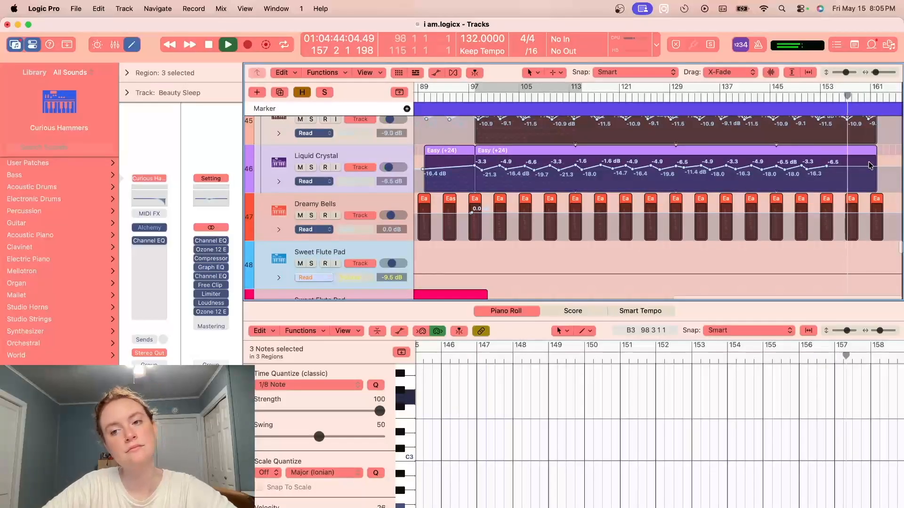
scroll(869, 166, "up", 1)
scroll(870, 166, "right", 1)
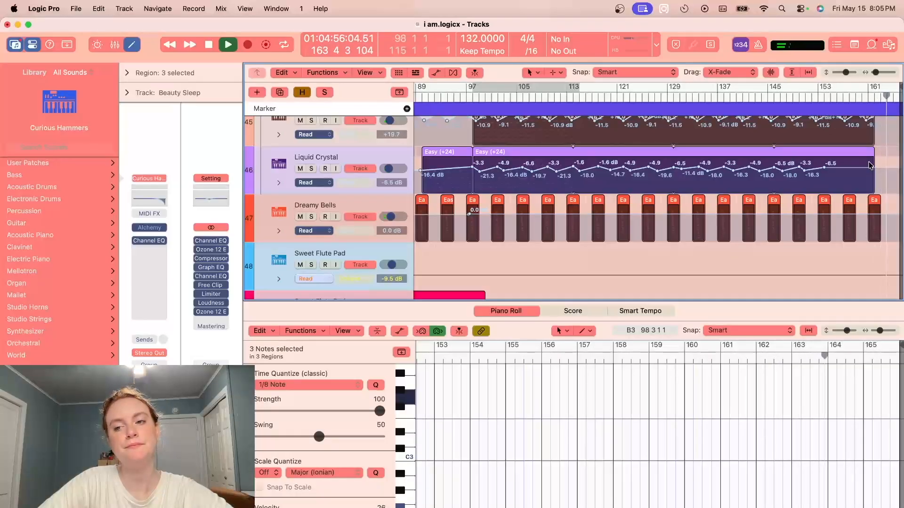
key("space")
key("a")
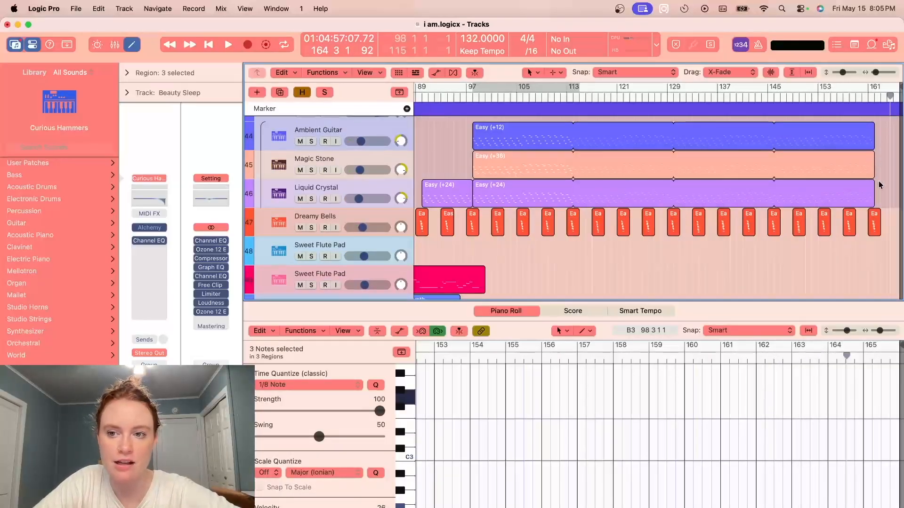
- Show the automation again to check the Stereo Out volume curve after bar 161, and hide it
scroll(878, 180, "down", 10)
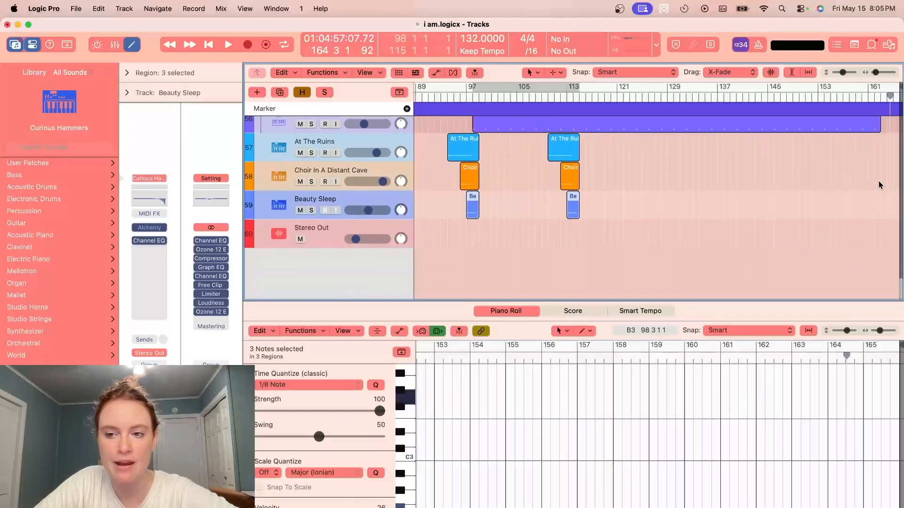
key("a")
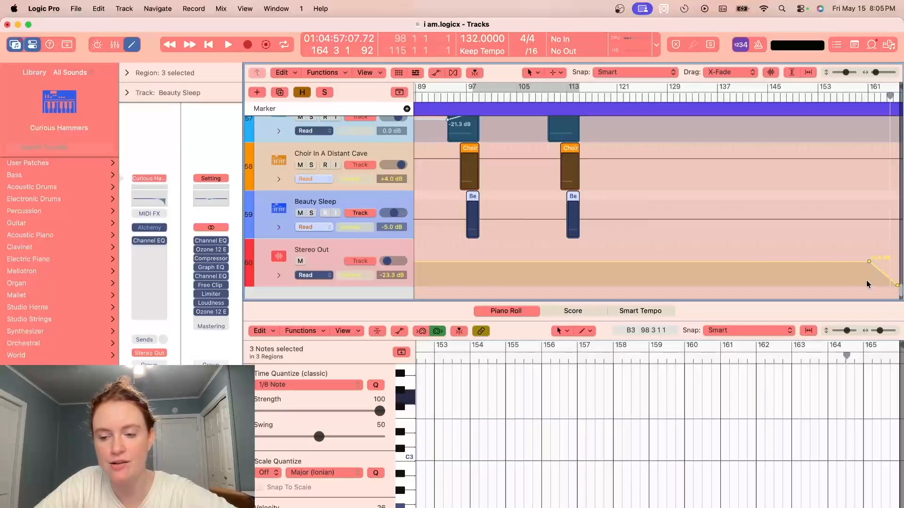
key("a")
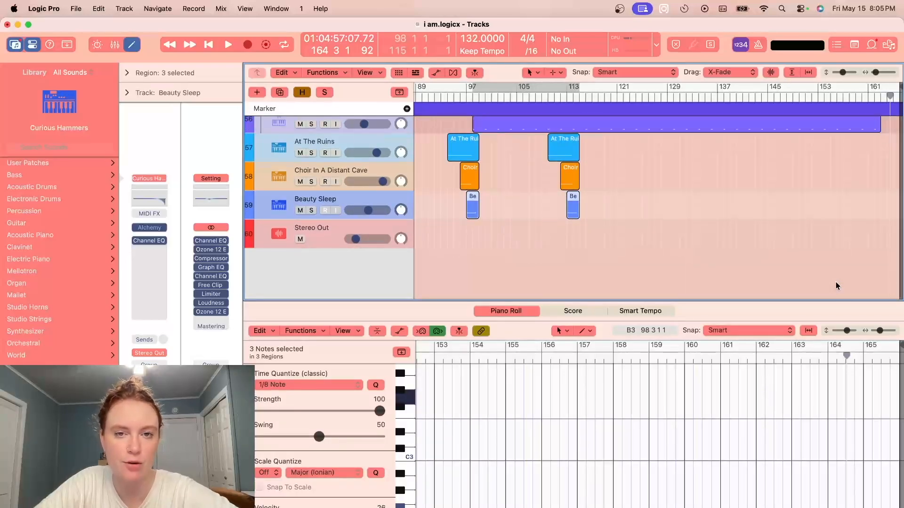